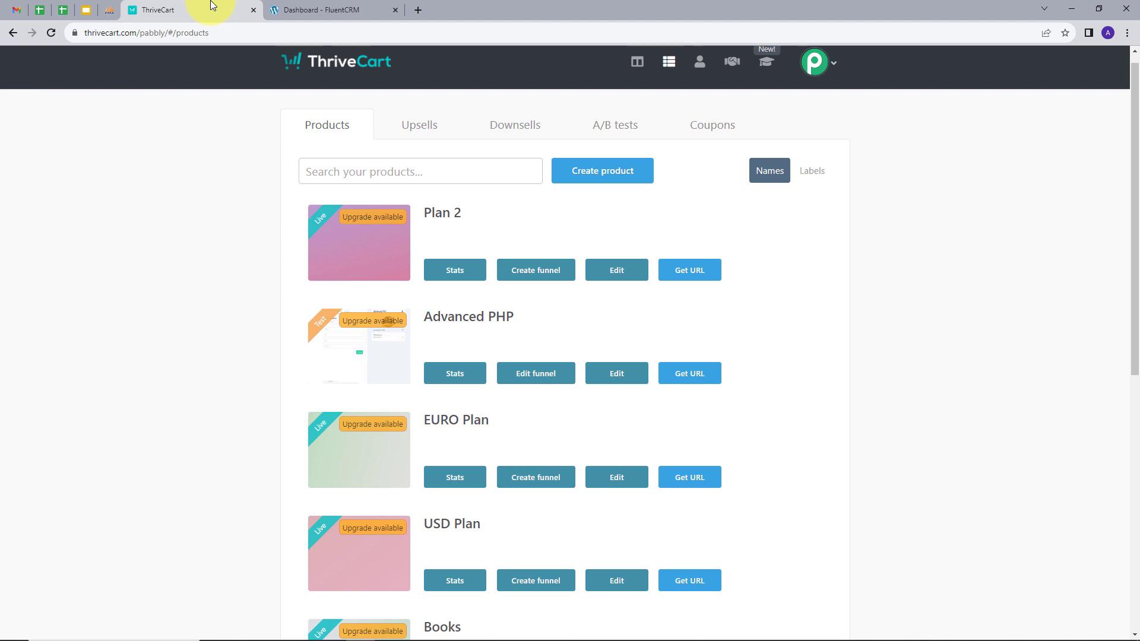
Compare the FluentCRM contacts dashboard with the ThriveCart products, then open a new browser tab
{"action": "left_click", "coordinate": [330, 10]}
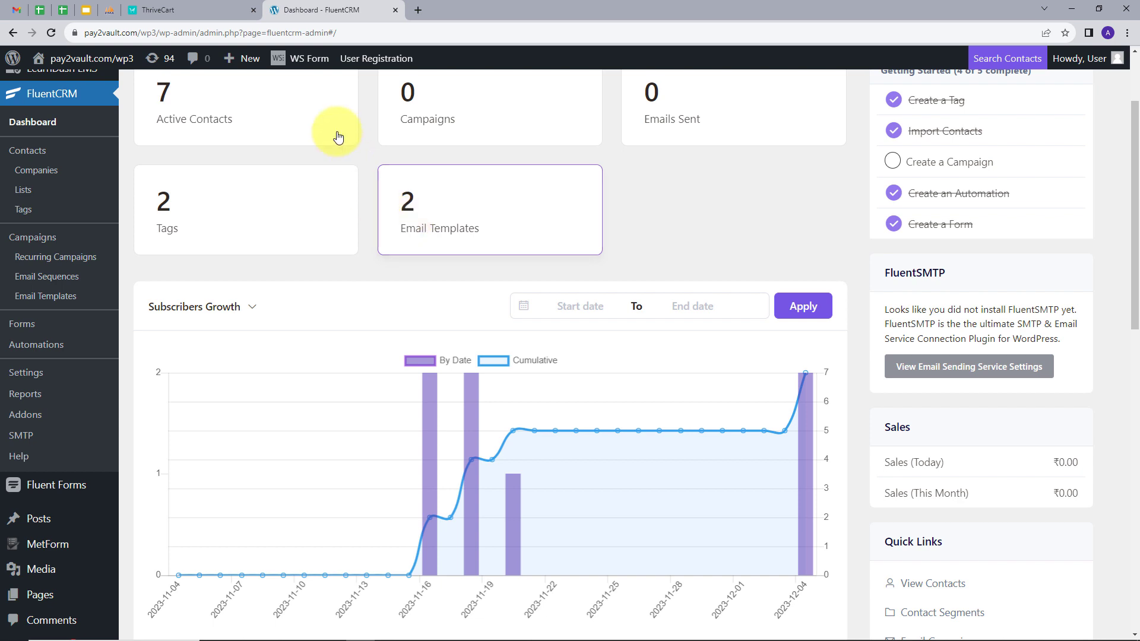
{"action": "left_click", "coordinate": [155, 10]}
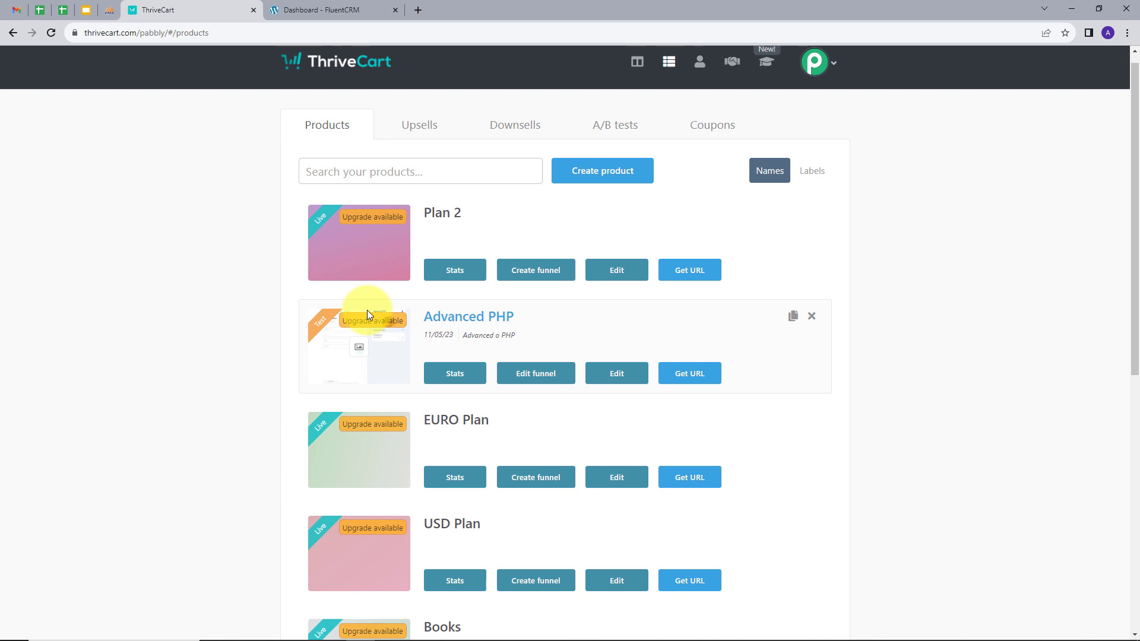
{"action": "left_click", "coordinate": [358, 7]}
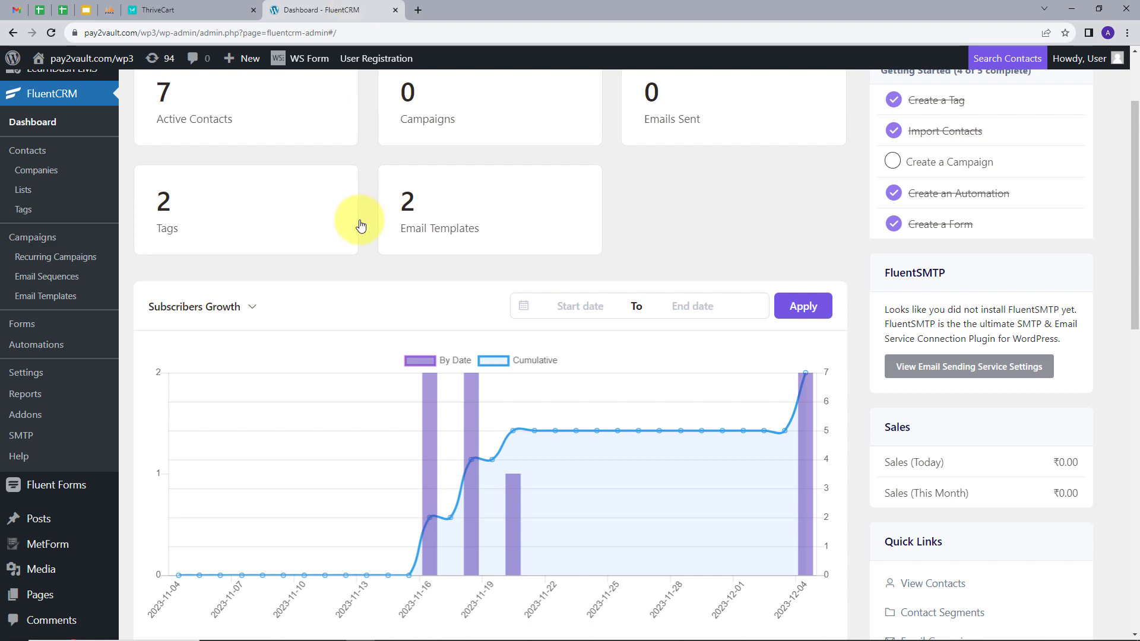
{"action": "left_click", "coordinate": [198, 6]}
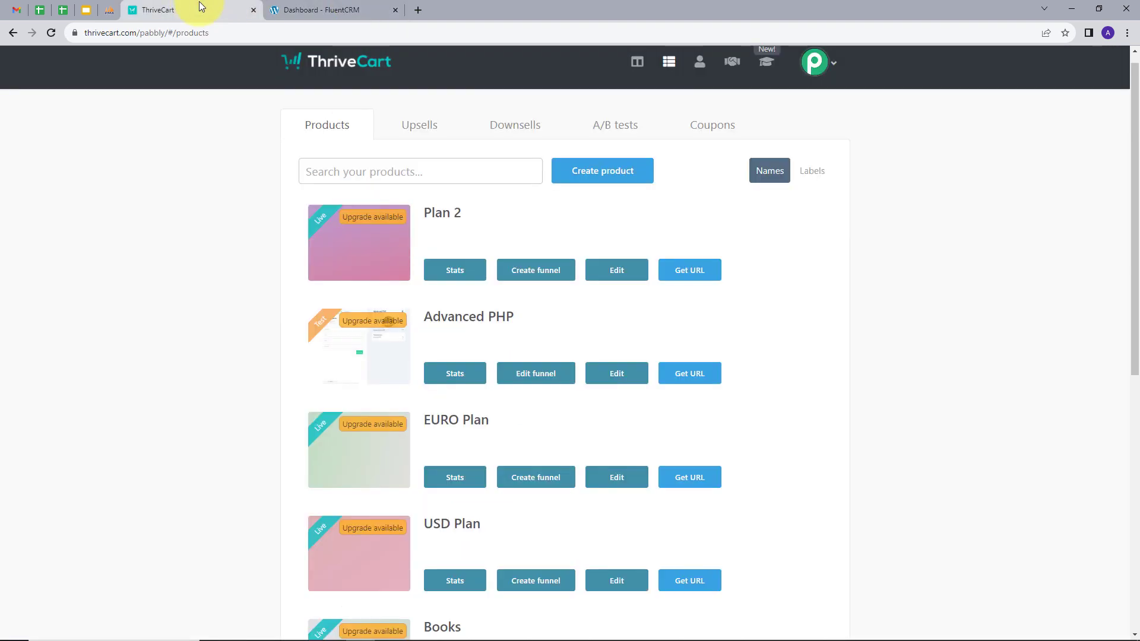
{"action": "left_click", "coordinate": [362, 6]}
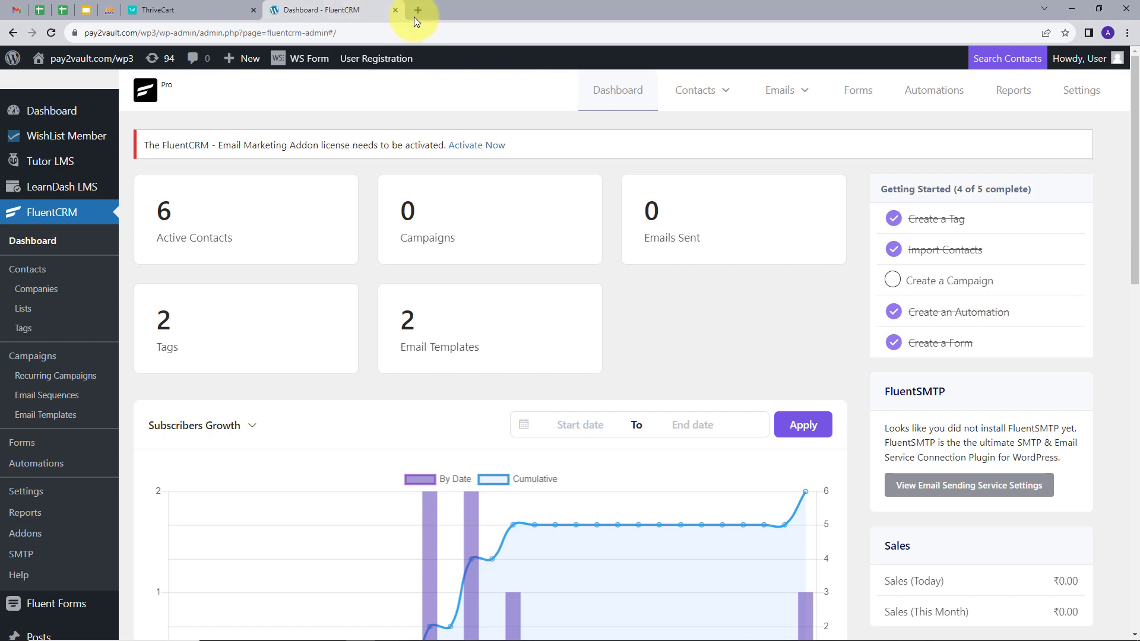
{"action": "left_click", "coordinate": [415, 12]}
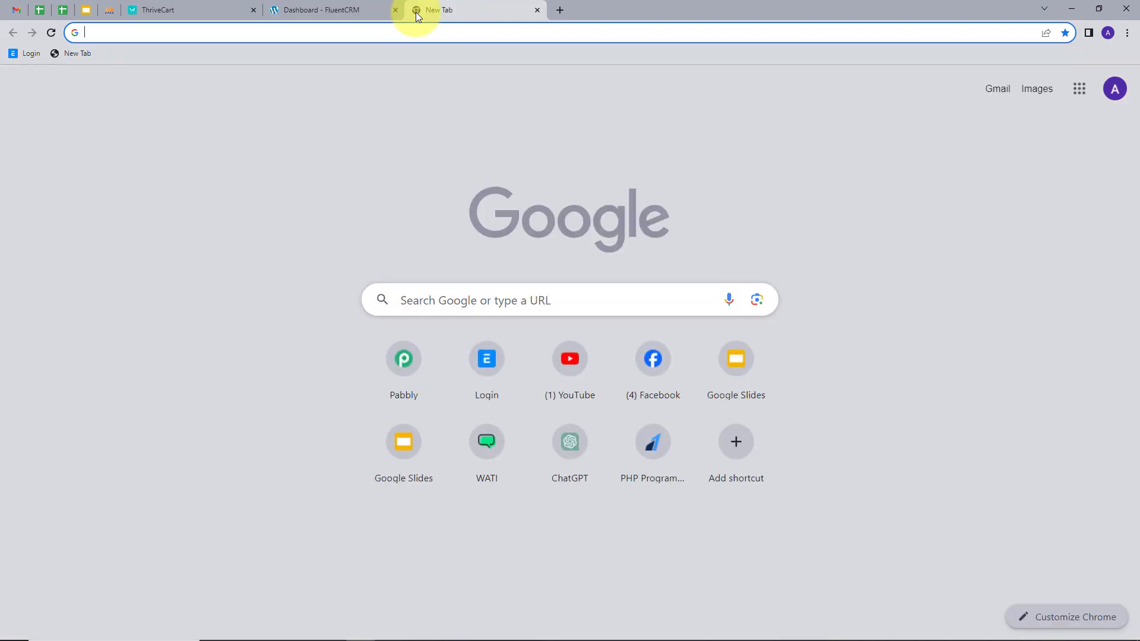
Load pabbly.com in the new tab
{"action": "type", "text": "pabbly"}
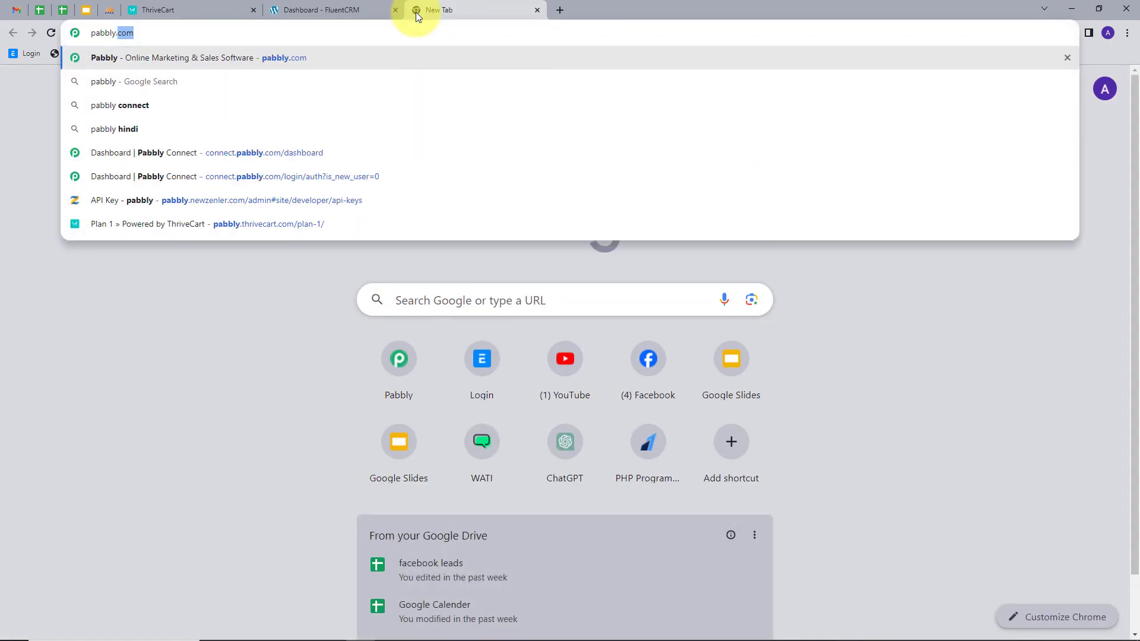
{"action": "type", "text": ".com"}
{"action": "key", "text": "Return"}
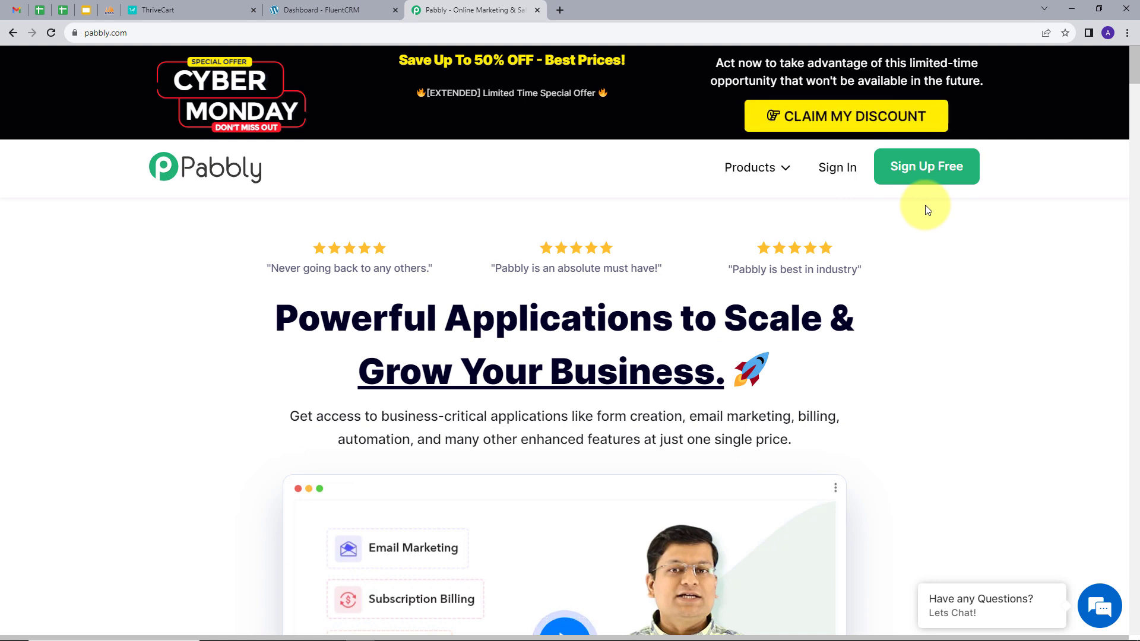
Sign in to Pabbly and launch Pabbly Connect from the All Apps page
{"action": "left_click", "coordinate": [829, 169]}
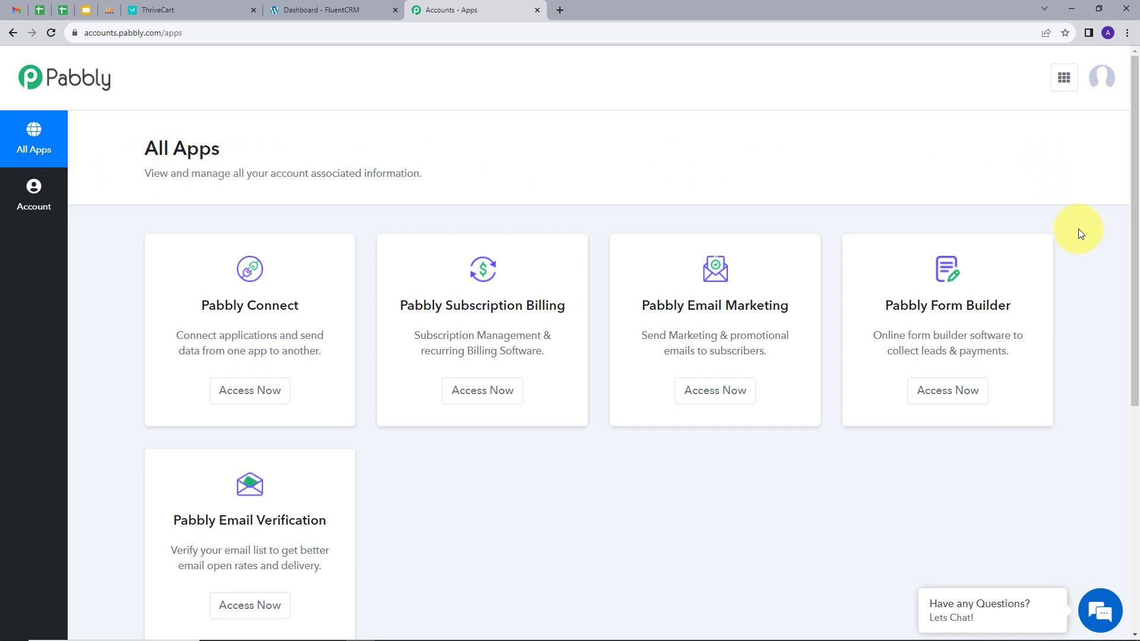
{"action": "scroll", "coordinate": [1081, 234], "scroll_direction": "down", "scroll_amount": 1}
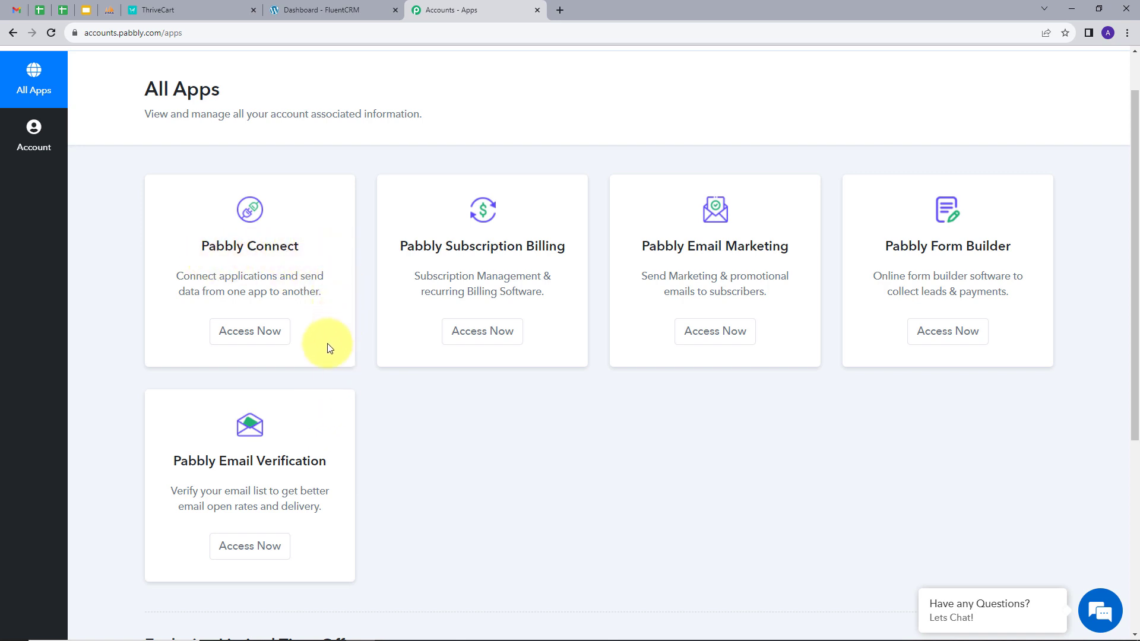
{"action": "left_click", "coordinate": [247, 333]}
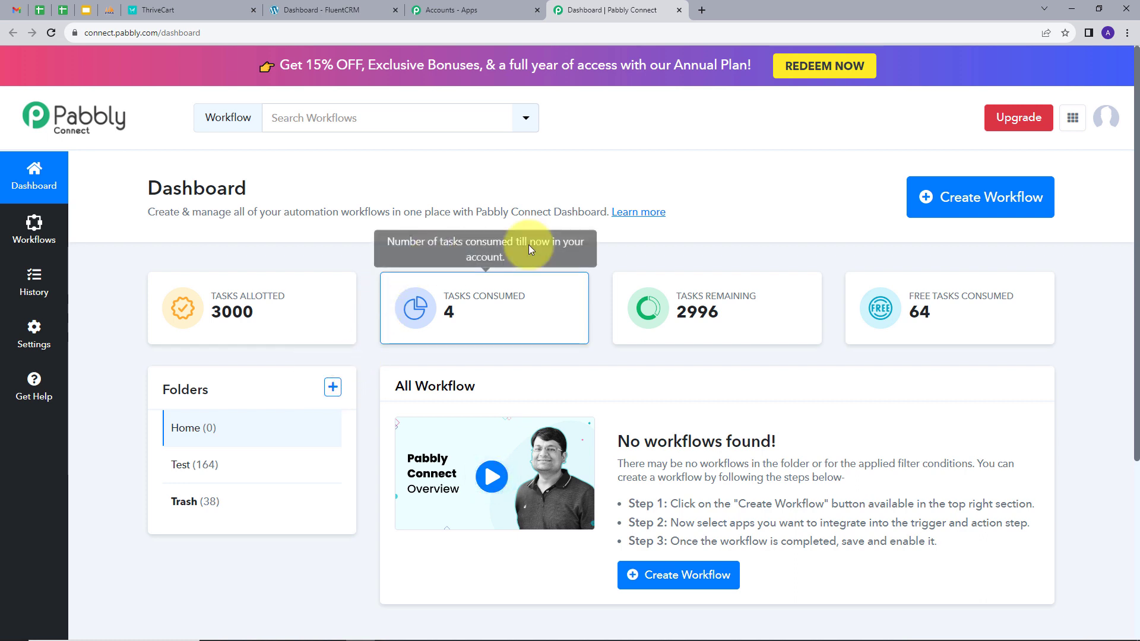
Create a workflow named 'Create FluentCRM Contact for ThriveCart Purchase', keeping the Home folder
{"action": "left_click", "coordinate": [963, 218]}
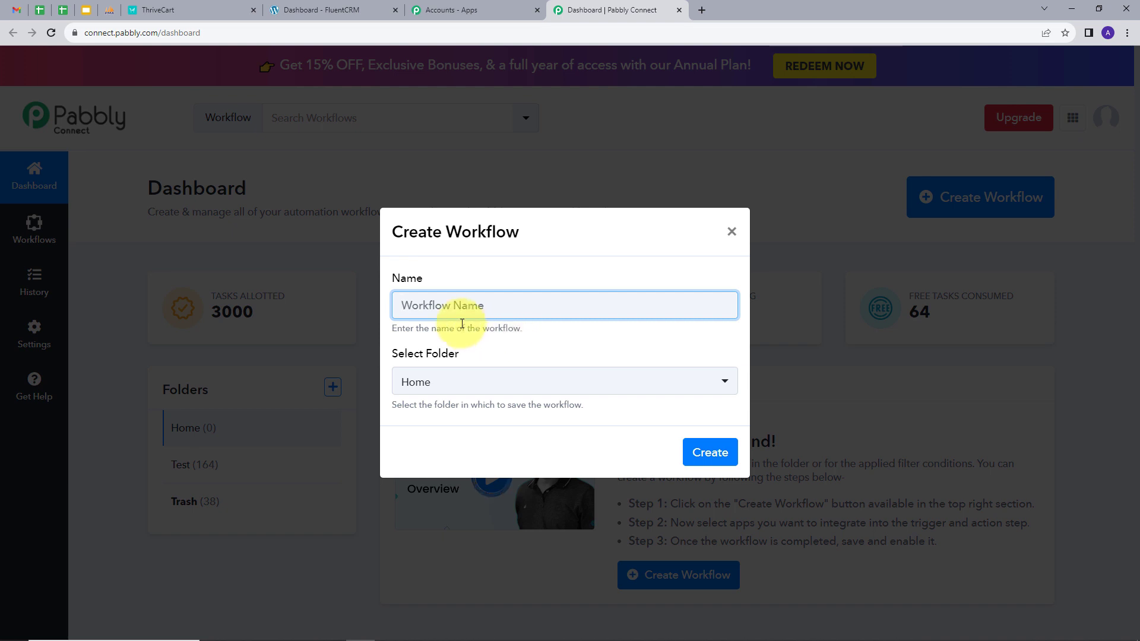
{"action": "type", "text": "Create FluentCRM Contact for ThriveCart Purchase"}
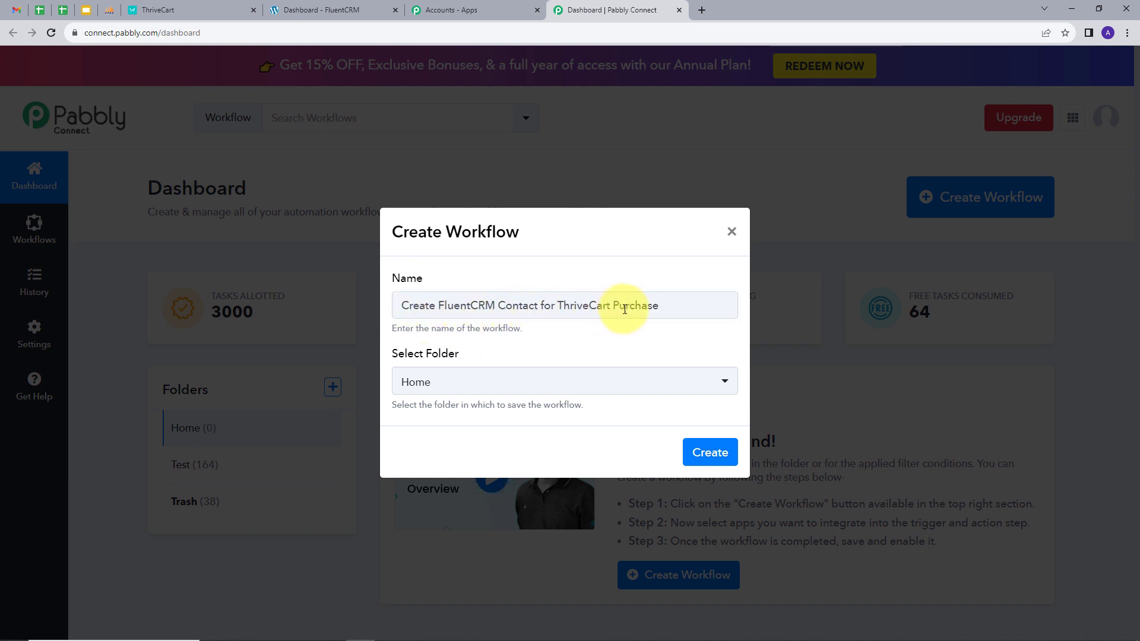
{"action": "left_click", "coordinate": [443, 380]}
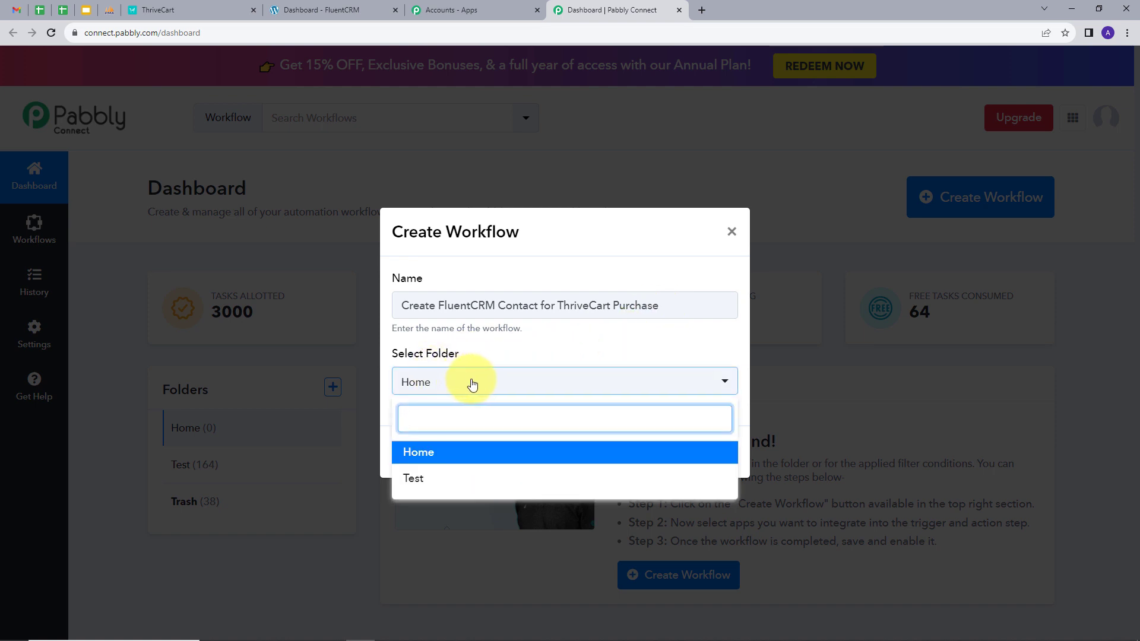
{"action": "left_click", "coordinate": [423, 454]}
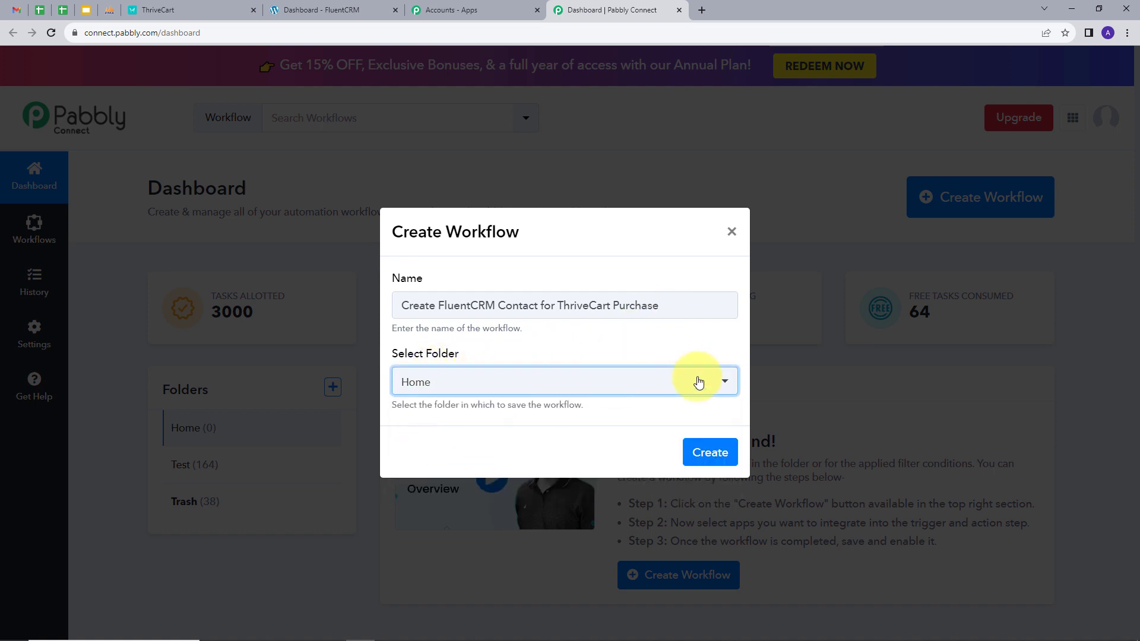
{"action": "left_click", "coordinate": [711, 453]}
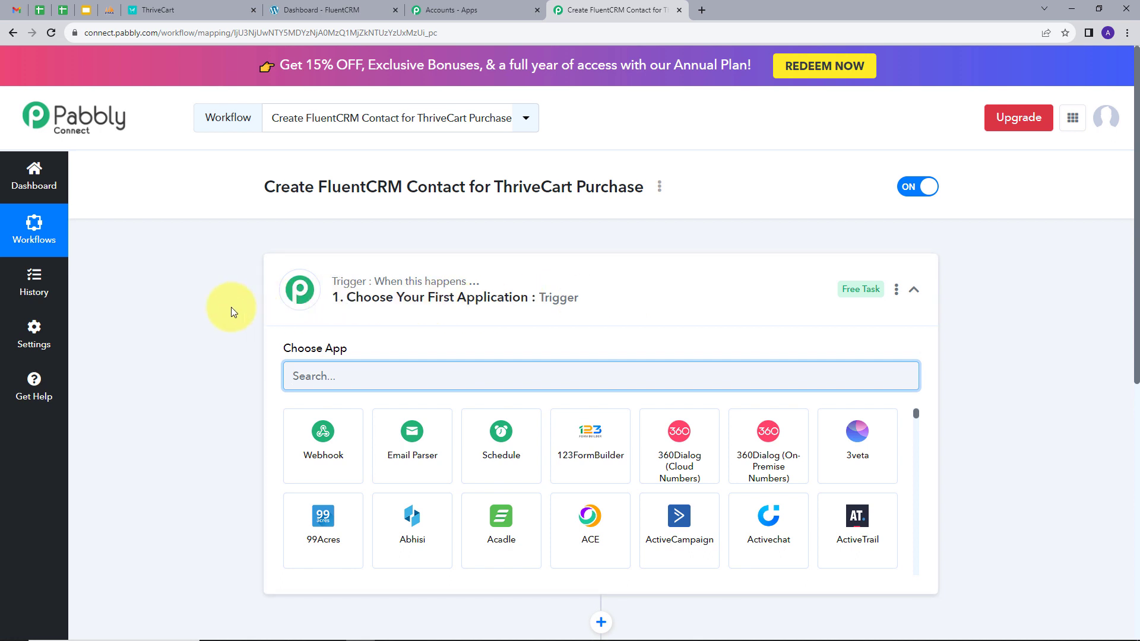
Search 'thri' in the trigger app list and select ThriveCart
{"action": "scroll", "coordinate": [230, 307], "scroll_direction": "down", "scroll_amount": 3}
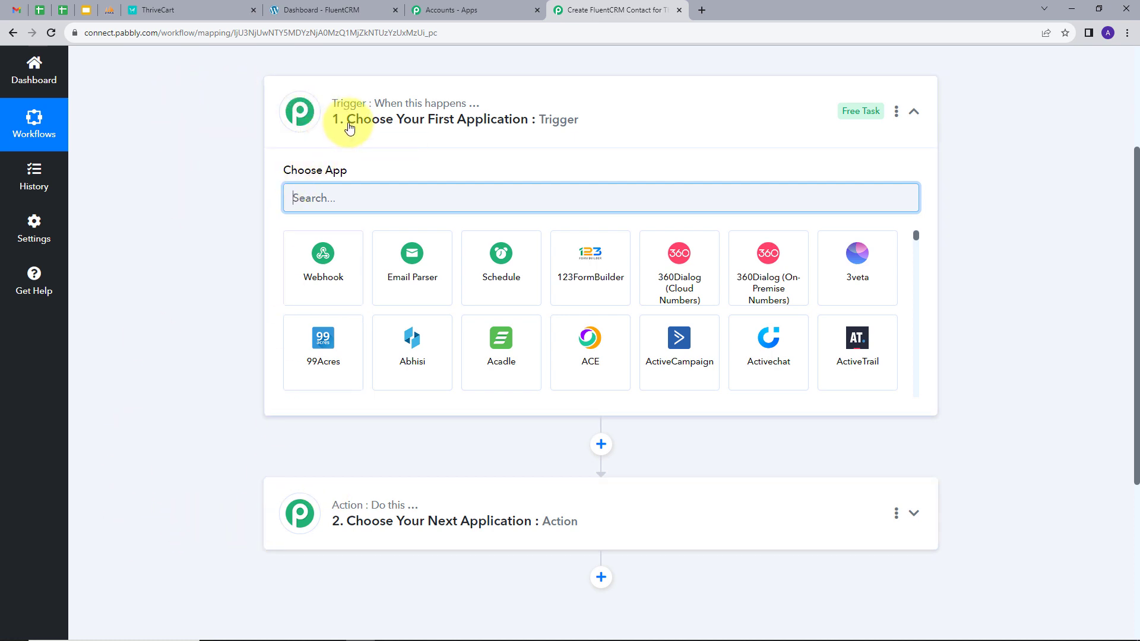
{"action": "mouse_move", "coordinate": [372, 517]}
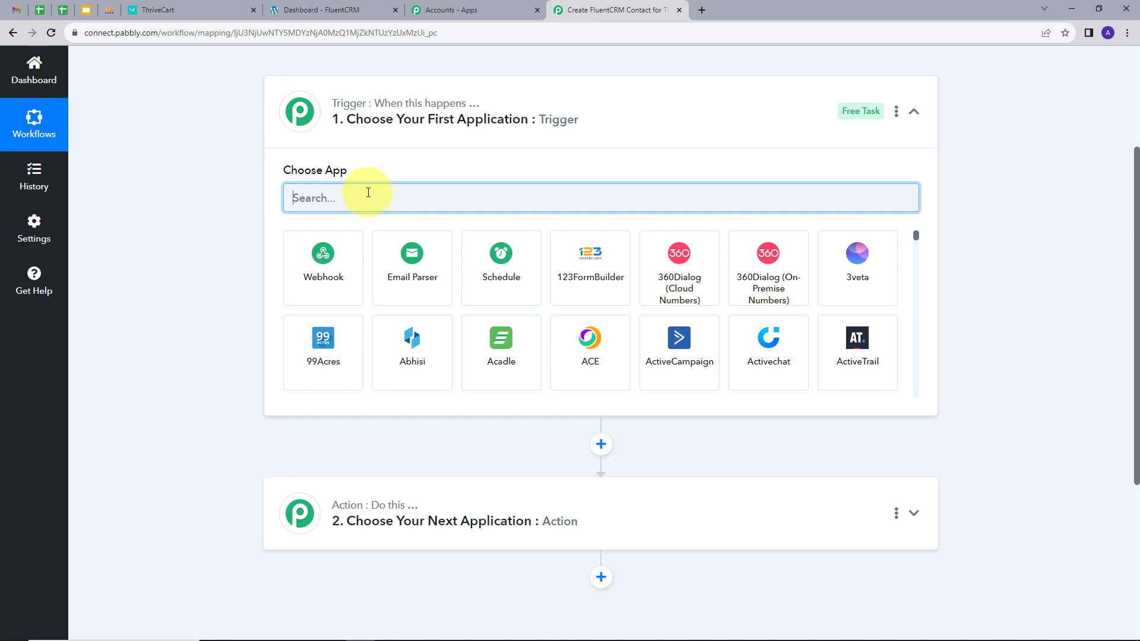
{"action": "type", "text": "thr"}
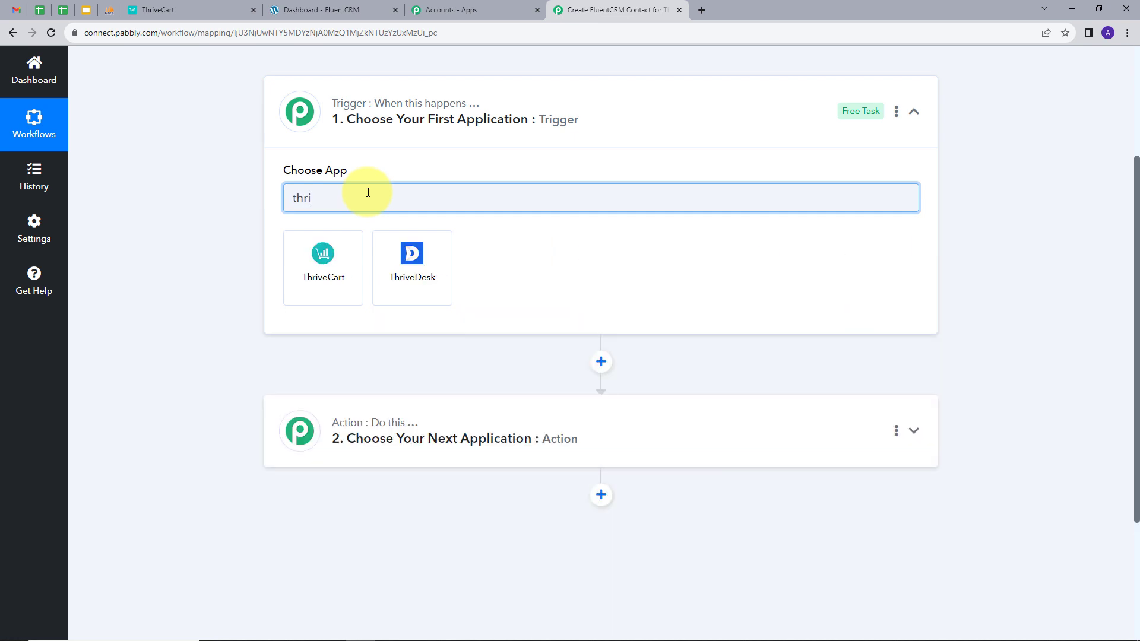
{"action": "type", "text": "i"}
{"action": "left_click", "coordinate": [333, 249]}
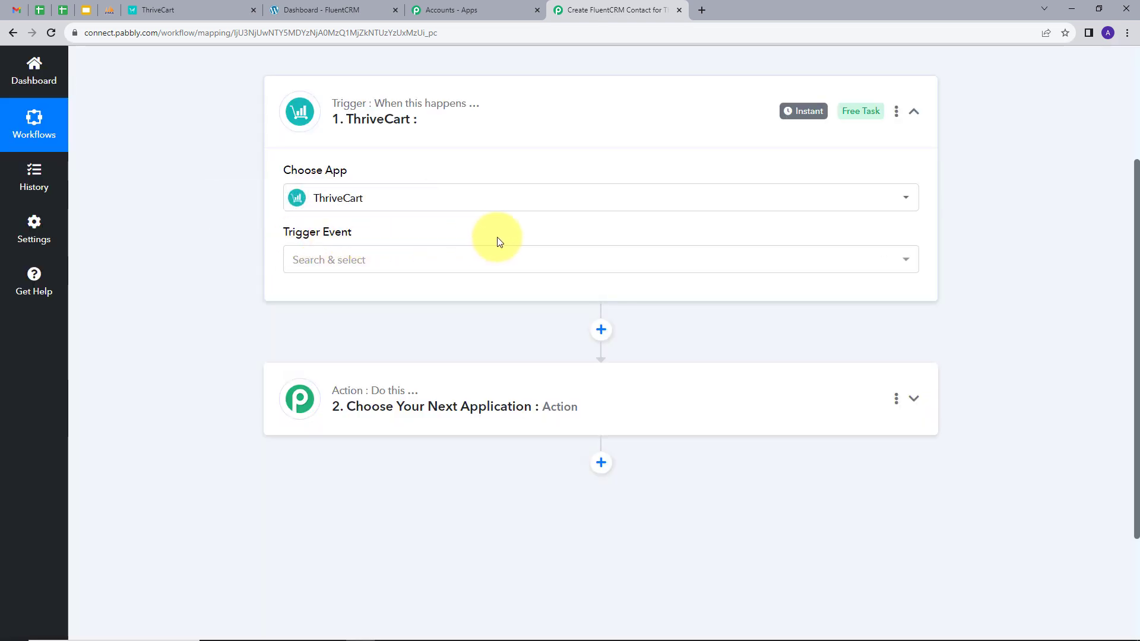
Choose Product Purchase as the trigger event and begin adding a new ThriveCart connection
{"action": "left_click", "coordinate": [485, 257]}
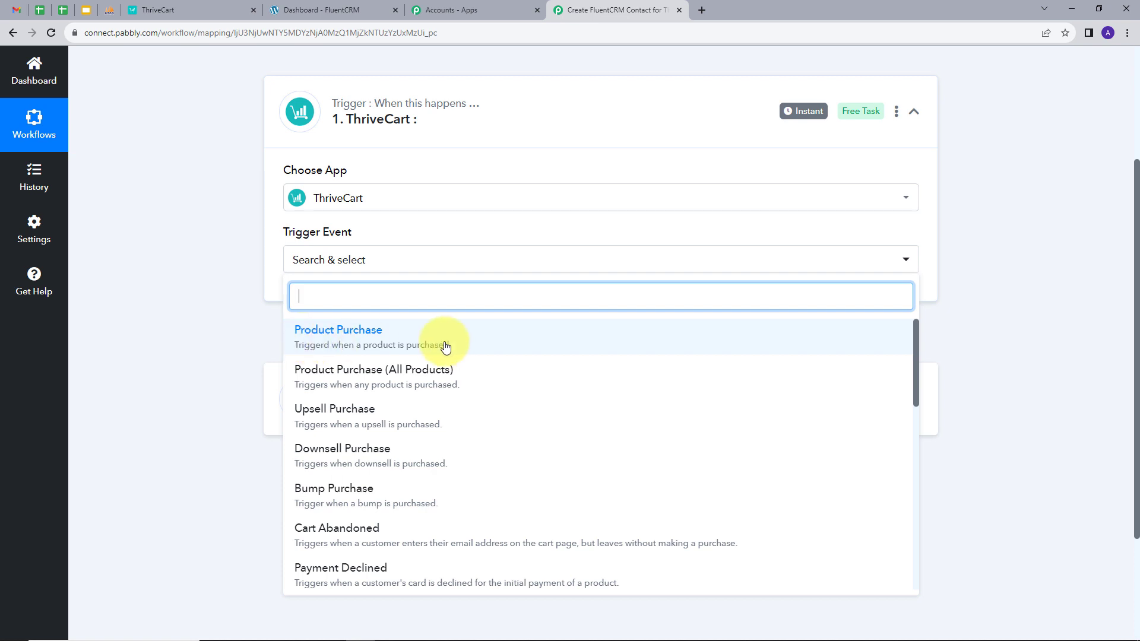
{"action": "left_click", "coordinate": [360, 338]}
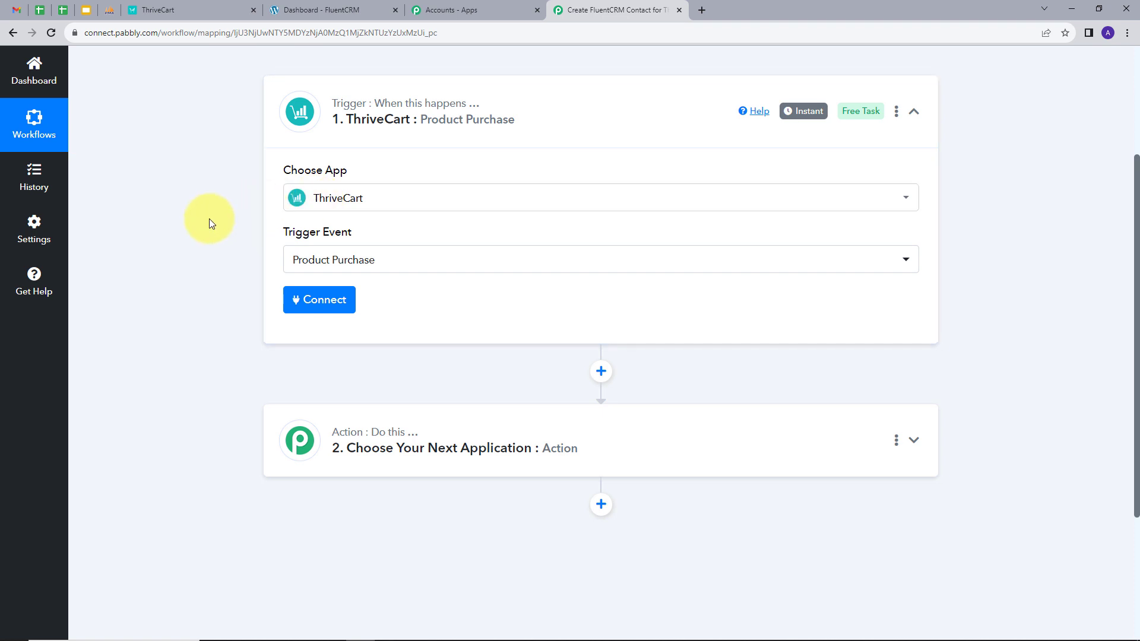
{"action": "left_click", "coordinate": [311, 300]}
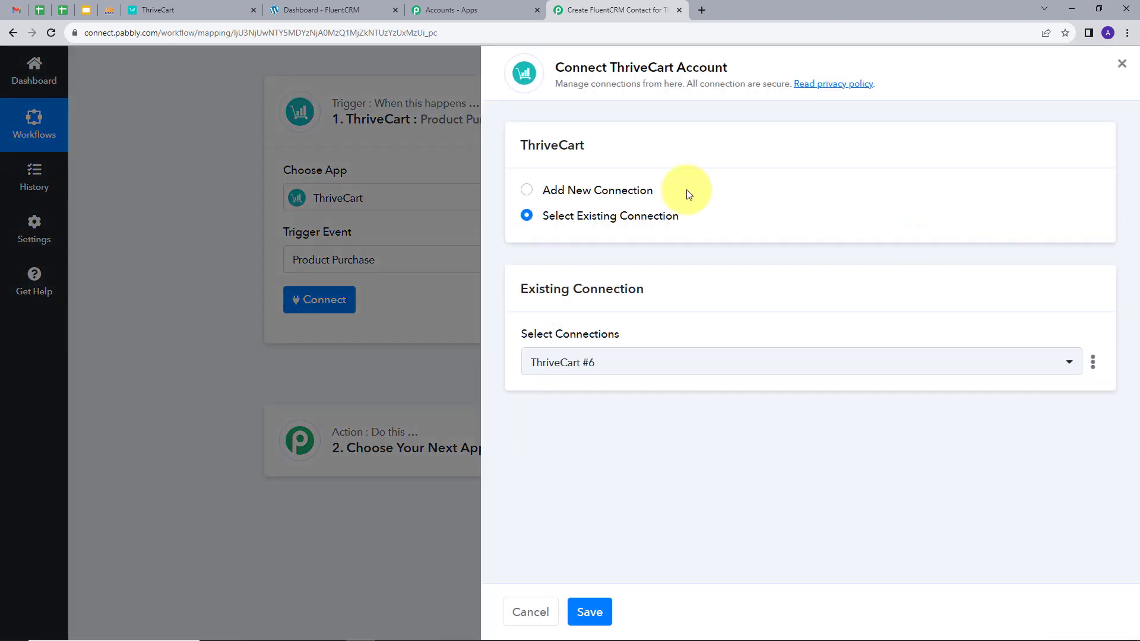
{"action": "left_click", "coordinate": [550, 192]}
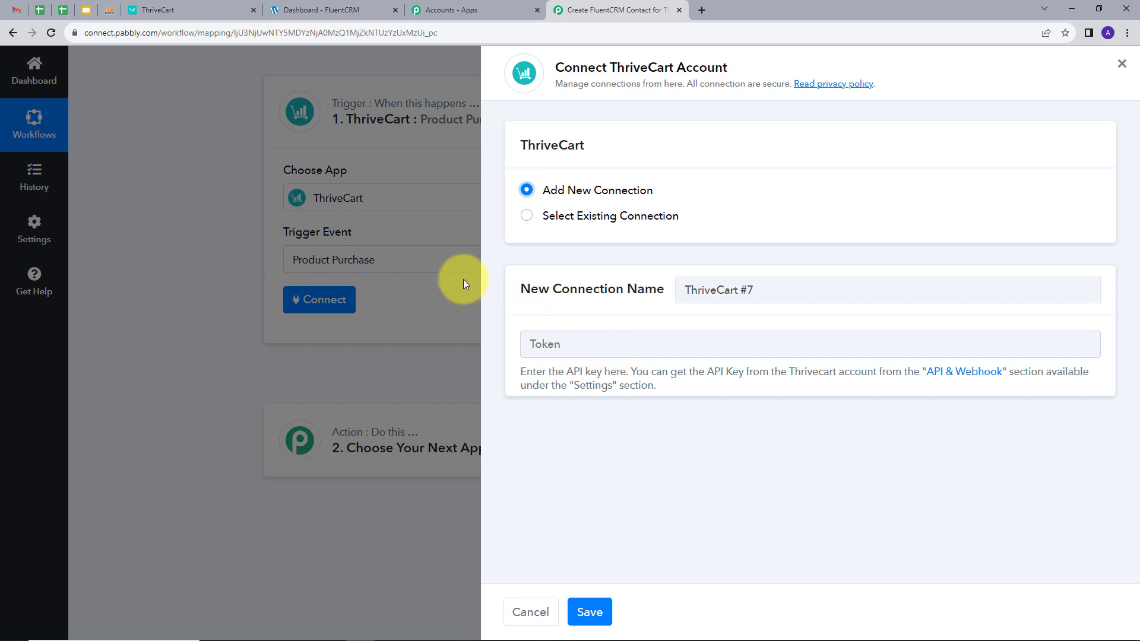
{"action": "left_click", "coordinate": [188, 12]}
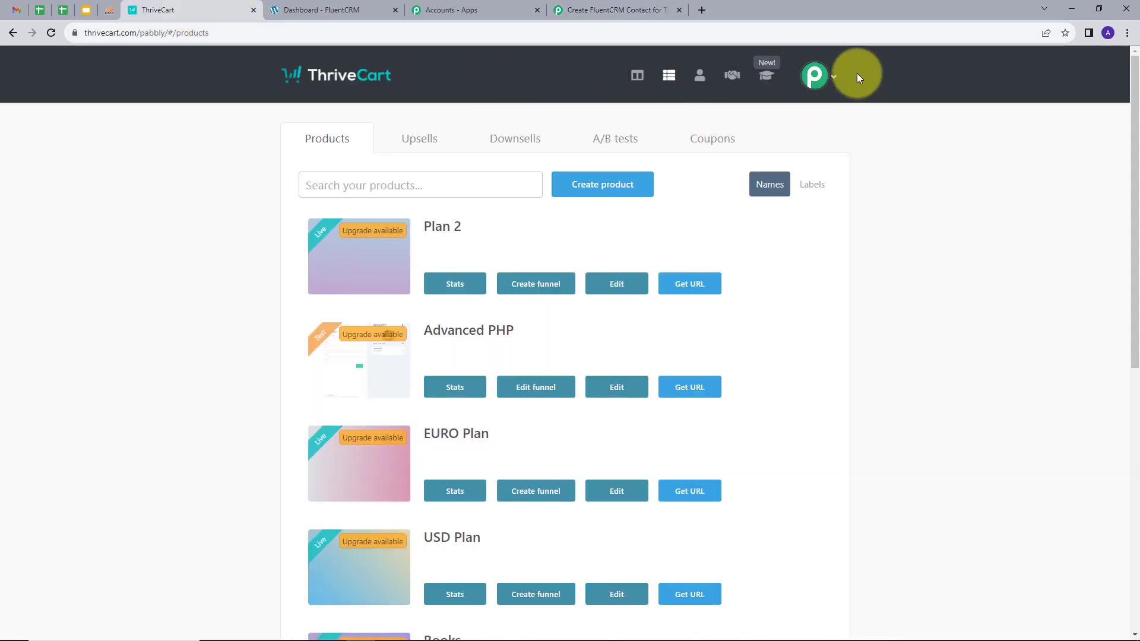
Go to the API keys section of ThriveCart's API & webhooks settings
{"action": "left_click", "coordinate": [838, 76]}
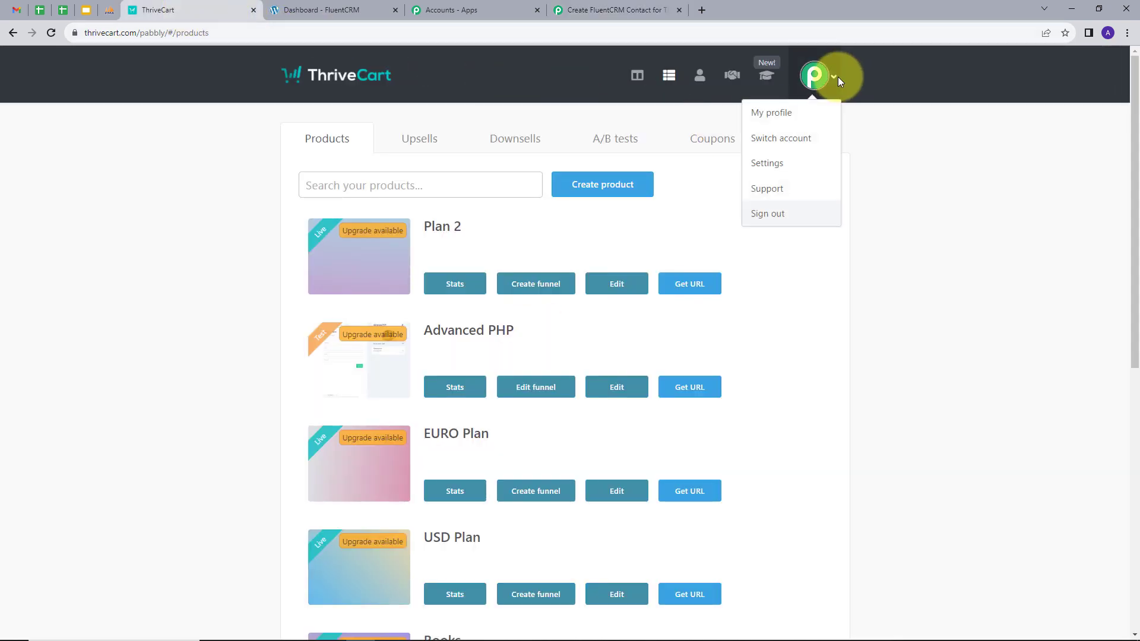
{"action": "left_click", "coordinate": [766, 169]}
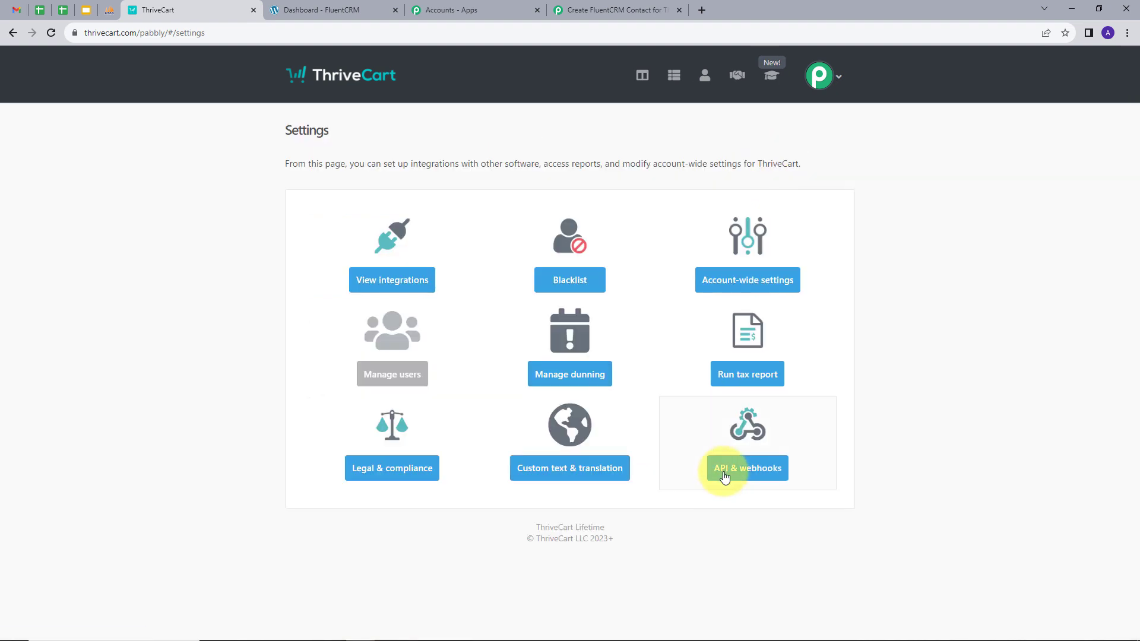
{"action": "left_click", "coordinate": [753, 470]}
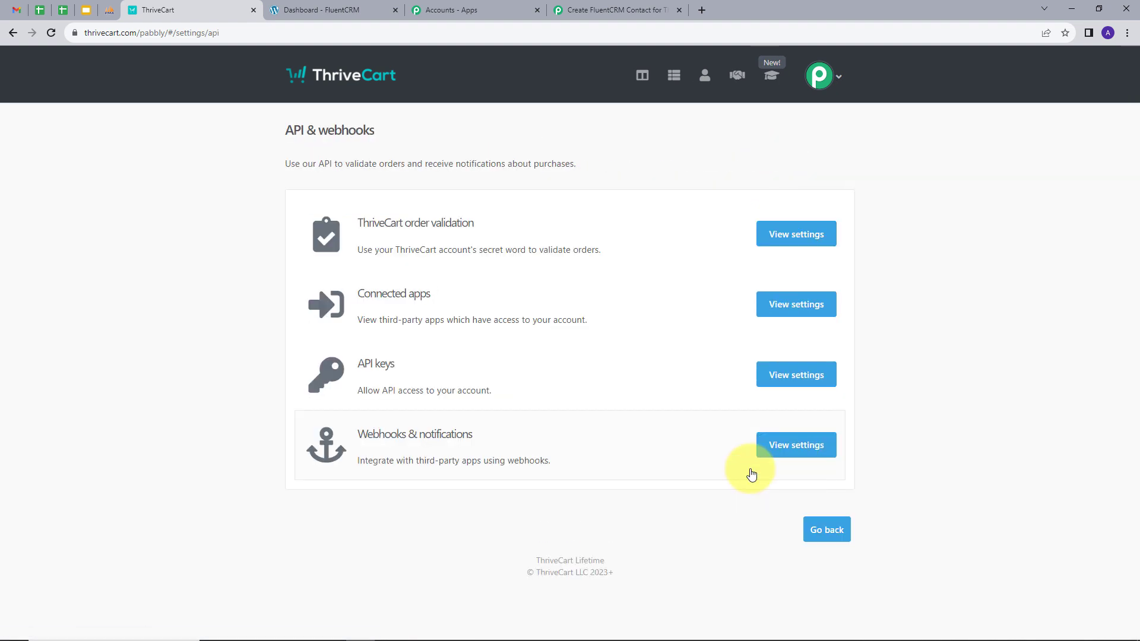
{"action": "left_click", "coordinate": [809, 376]}
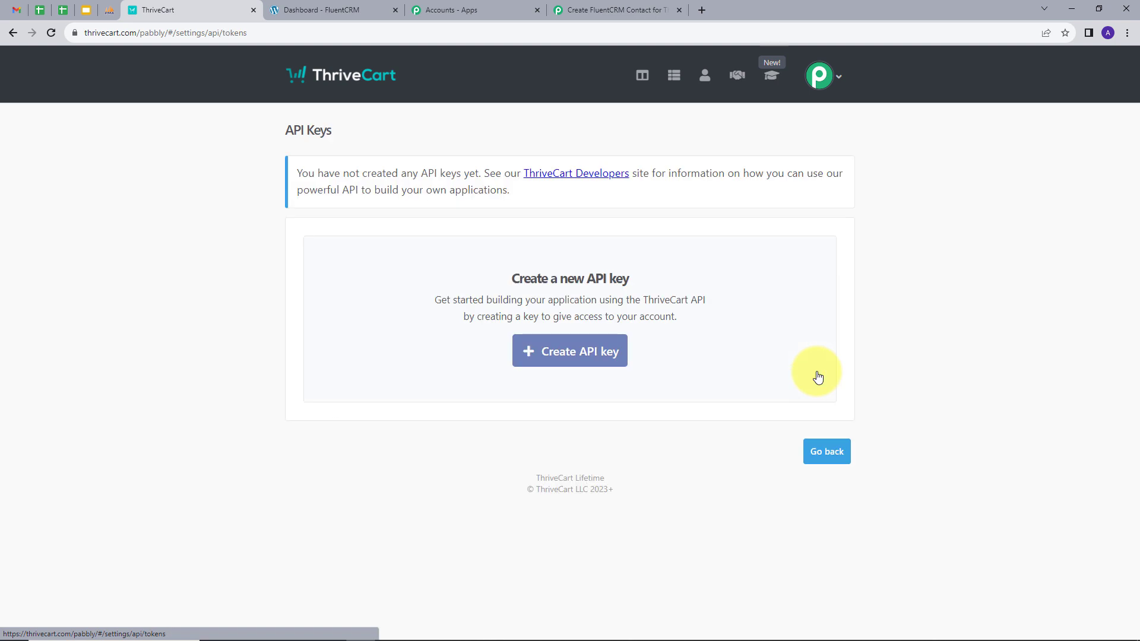
Create an API key named 'Demo' and copy it
{"action": "left_click", "coordinate": [562, 356]}
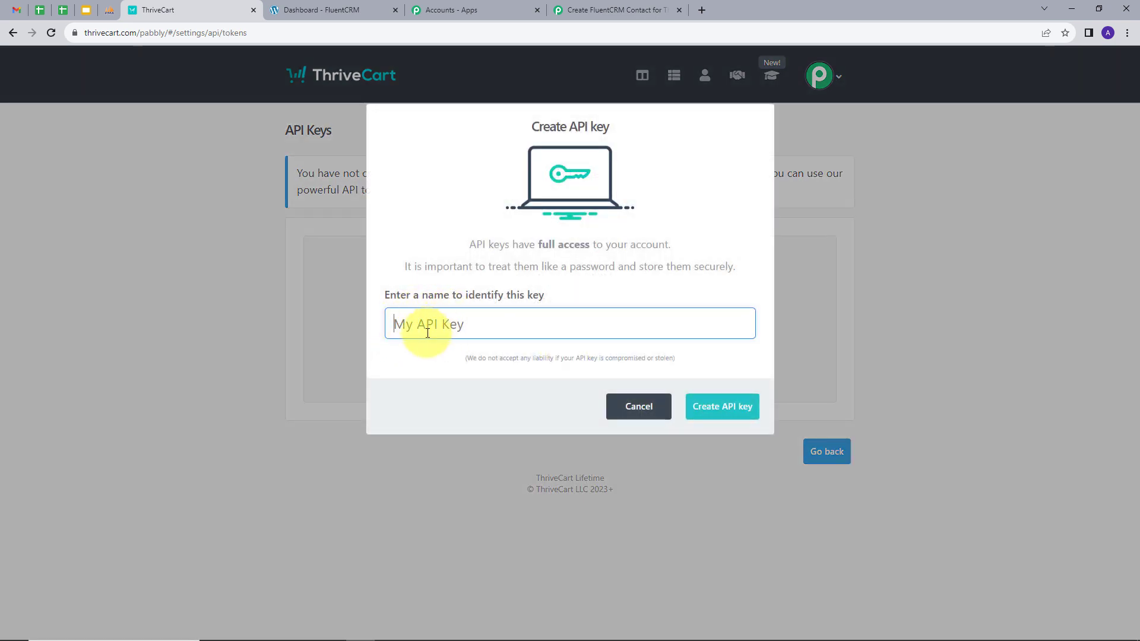
{"action": "type", "text": "De"}
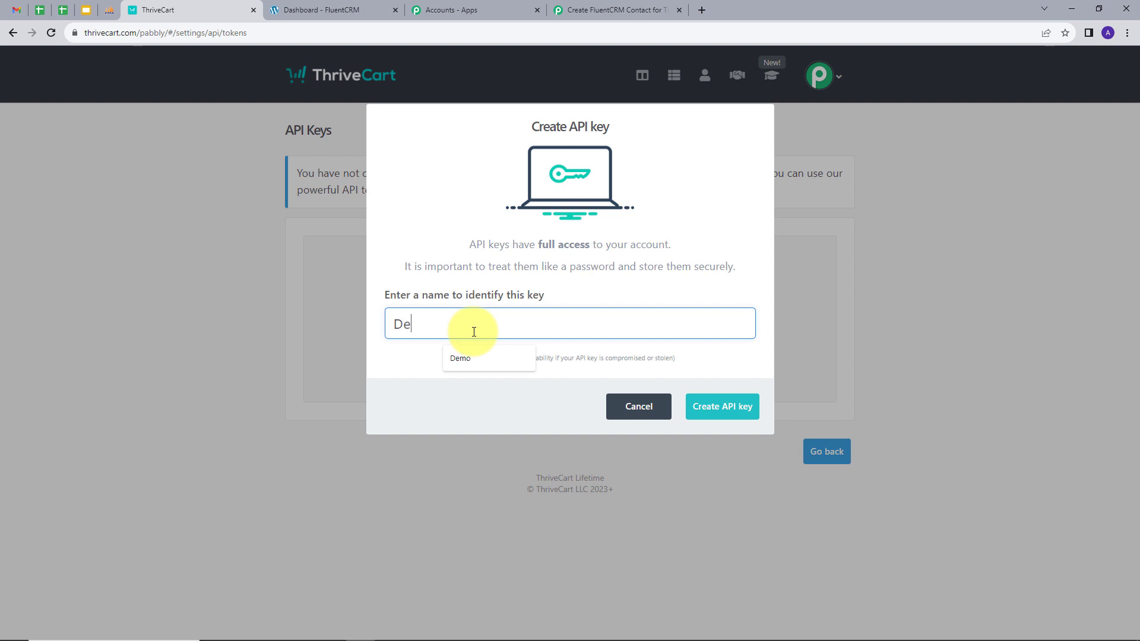
{"action": "type", "text": "mo"}
{"action": "left_click", "coordinate": [715, 410]}
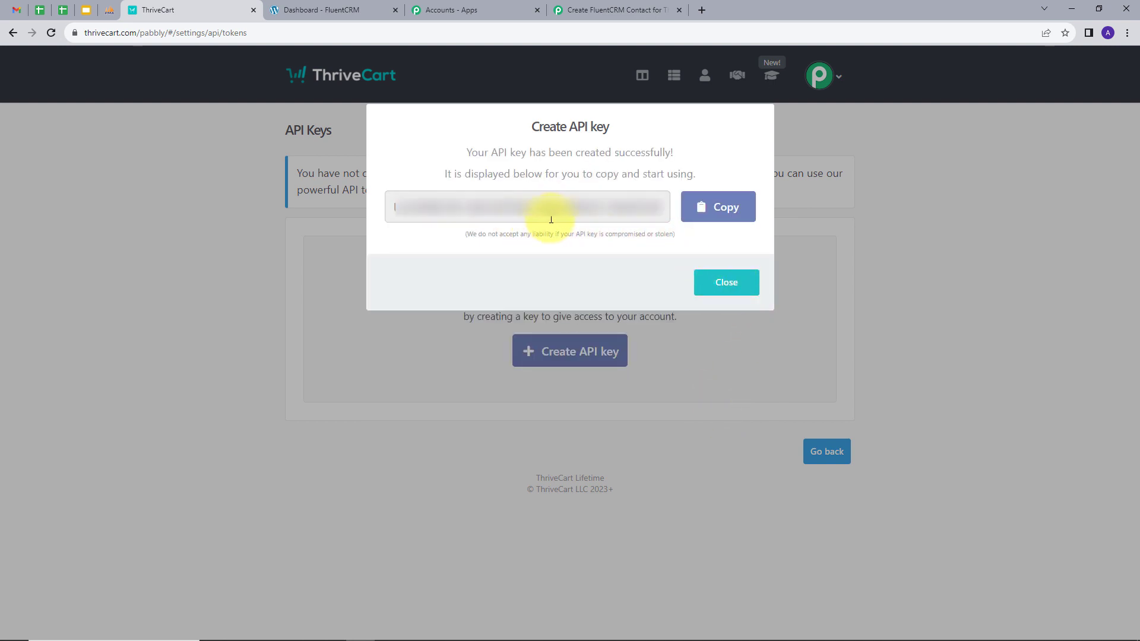
{"action": "left_click", "coordinate": [718, 212]}
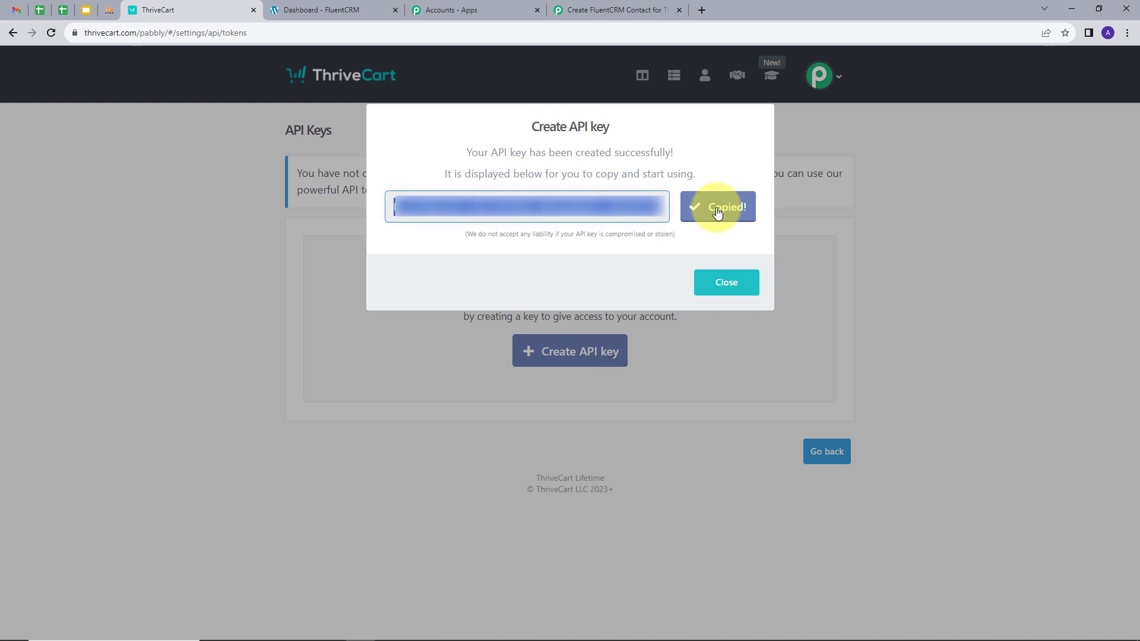
{"action": "left_click", "coordinate": [591, 7]}
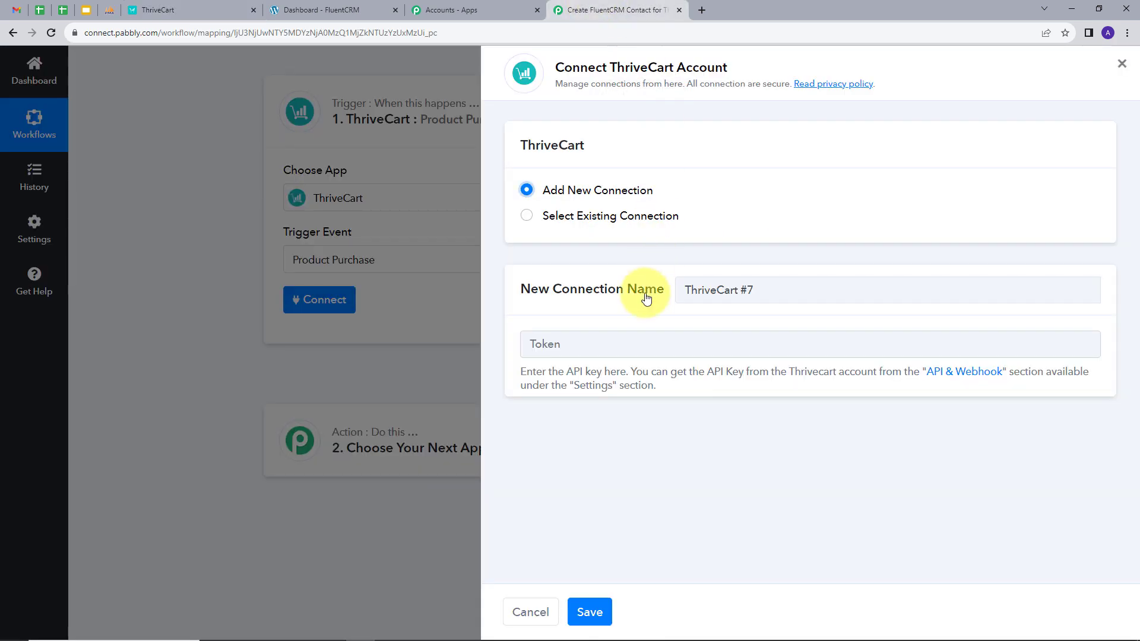
Paste the copied API key as the connection token and save the ThriveCart connection
{"action": "left_click", "coordinate": [618, 345]}
{"action": "key", "text": "ctrl+v"}
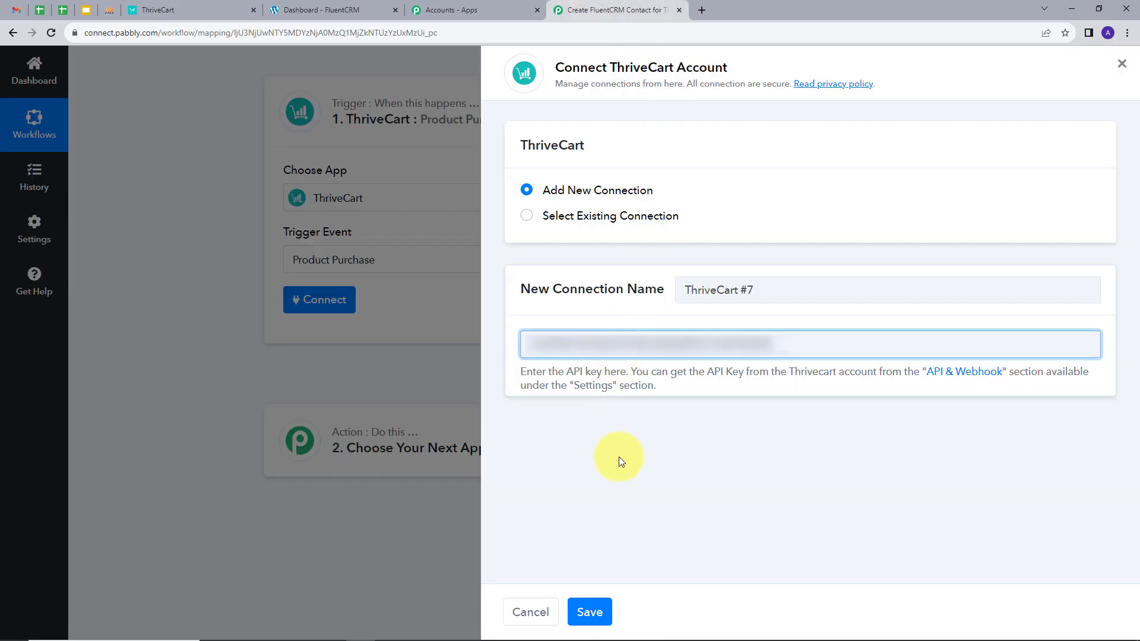
{"action": "left_click", "coordinate": [597, 610]}
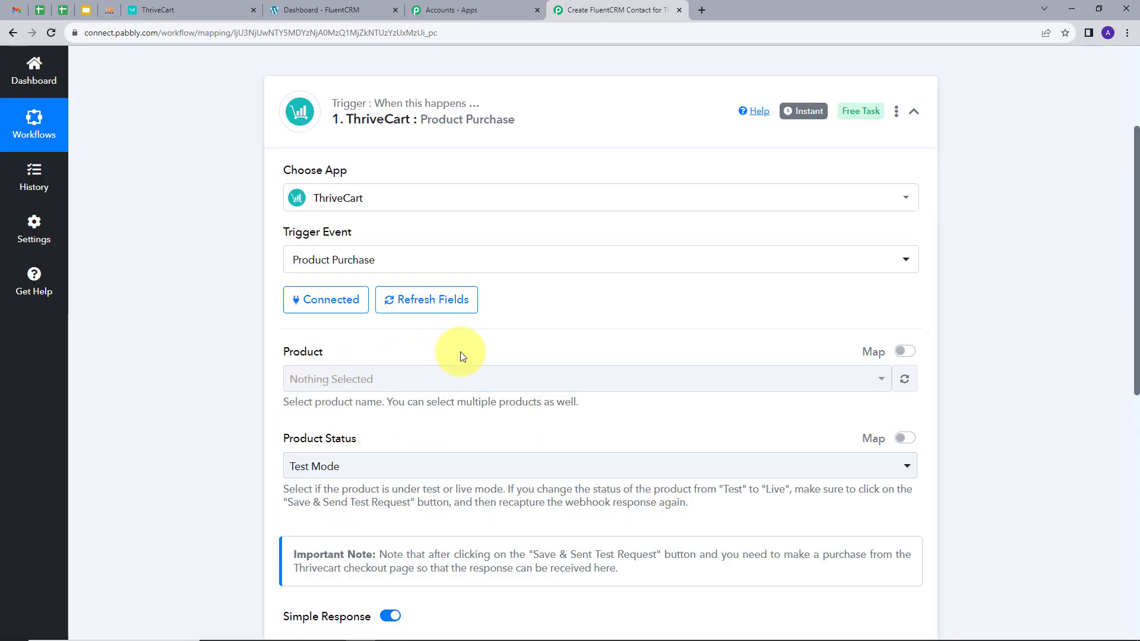
{"action": "scroll", "coordinate": [622, 302], "scroll_direction": "down", "scroll_amount": 1}
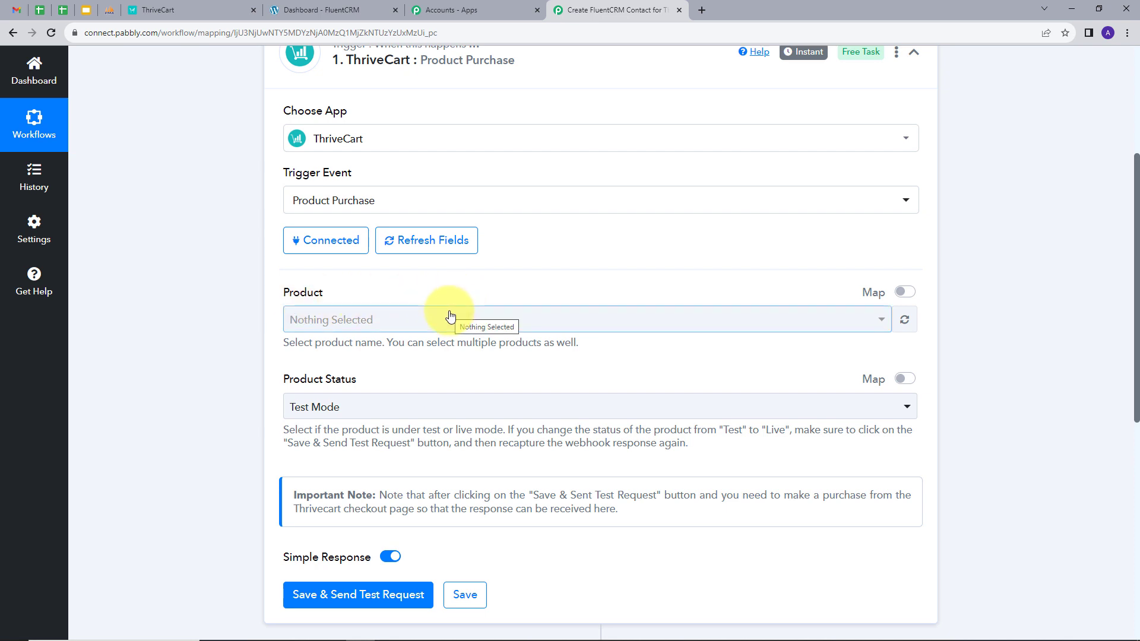
{"action": "left_click", "coordinate": [184, 10]}
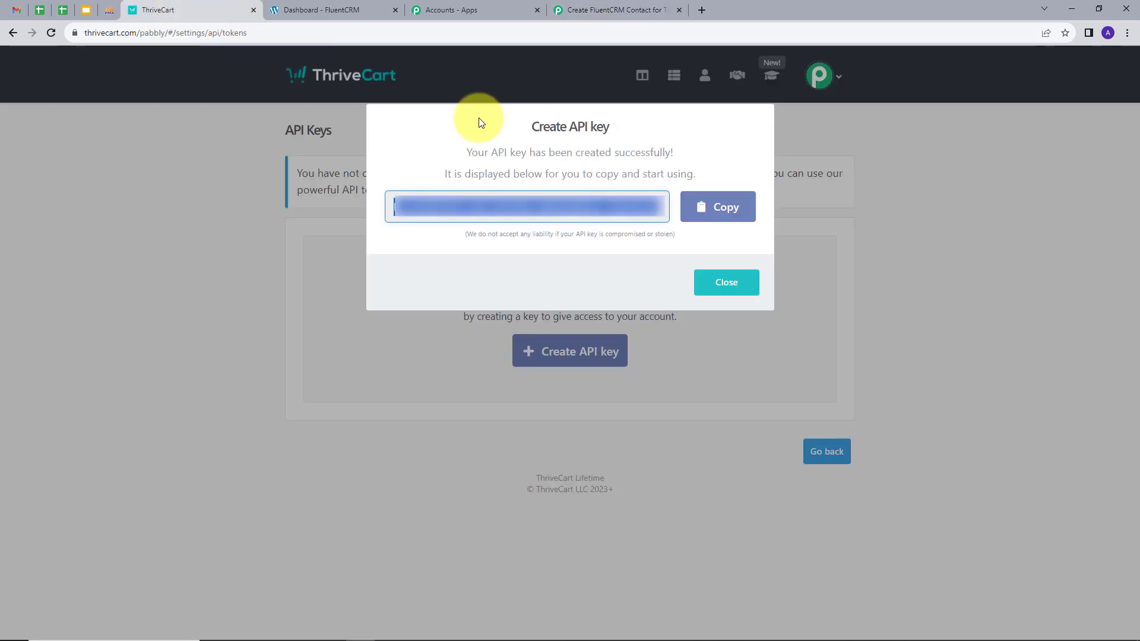
Close the API key confirmation and check the ThriveCart products list for Advanced PHP
{"action": "left_click", "coordinate": [729, 283]}
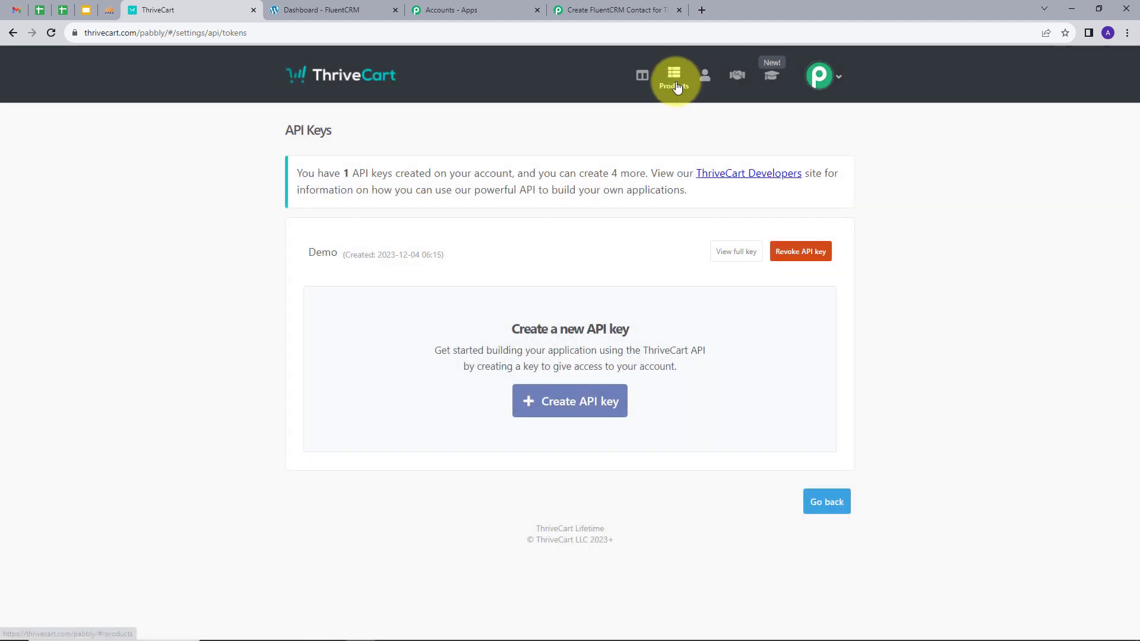
{"action": "left_click", "coordinate": [673, 83]}
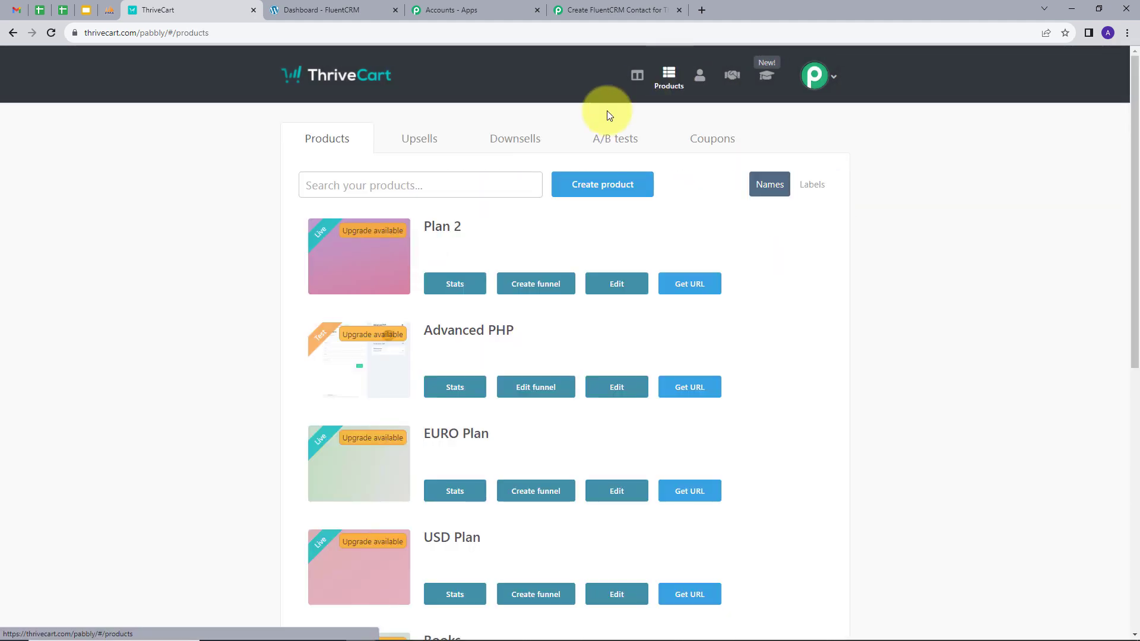
{"action": "scroll", "coordinate": [423, 276], "scroll_direction": "down", "scroll_amount": 1}
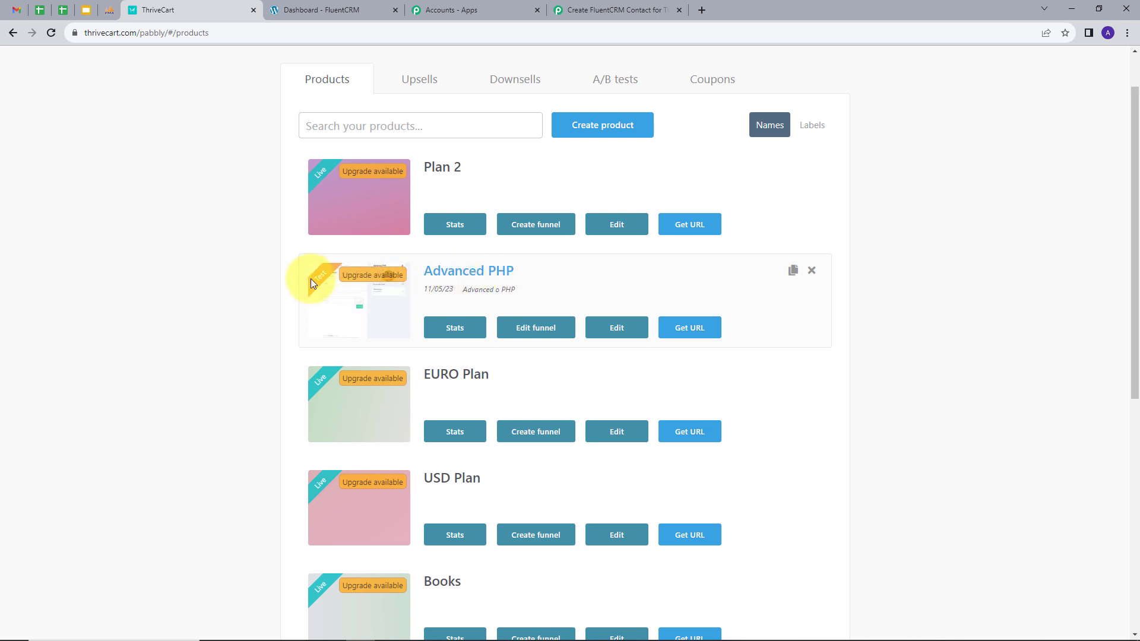
{"action": "left_click", "coordinate": [610, 11]}
Set the trigger product to Advanced PHP with Test Mode status, then save and send a test request
{"action": "left_click", "coordinate": [460, 320]}
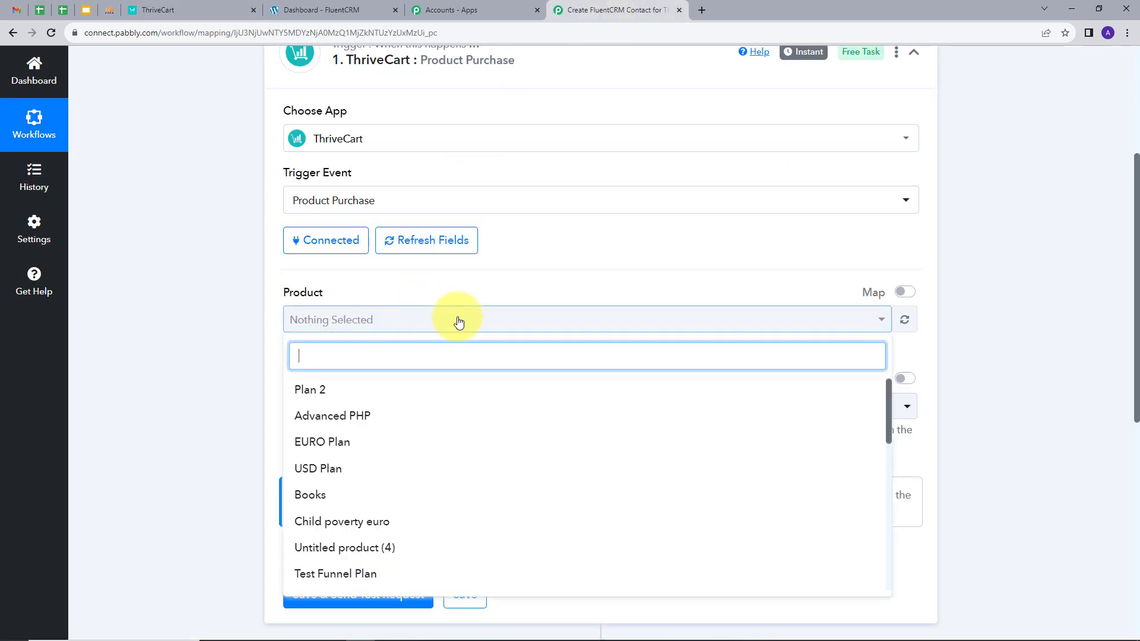
{"action": "left_click", "coordinate": [333, 427]}
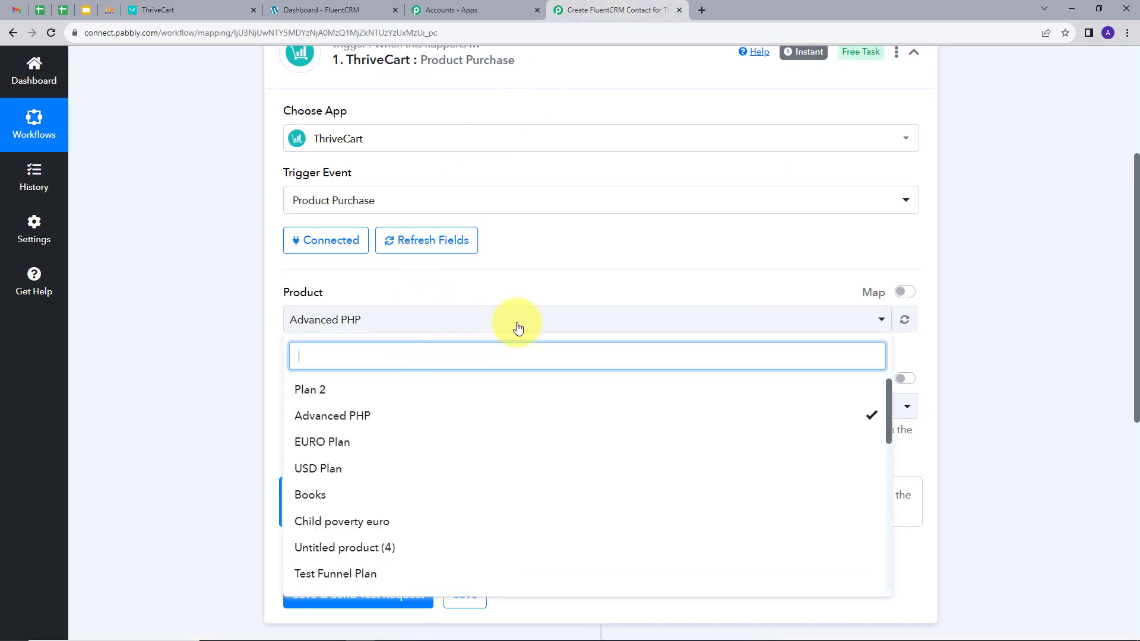
{"action": "left_click", "coordinate": [566, 286]}
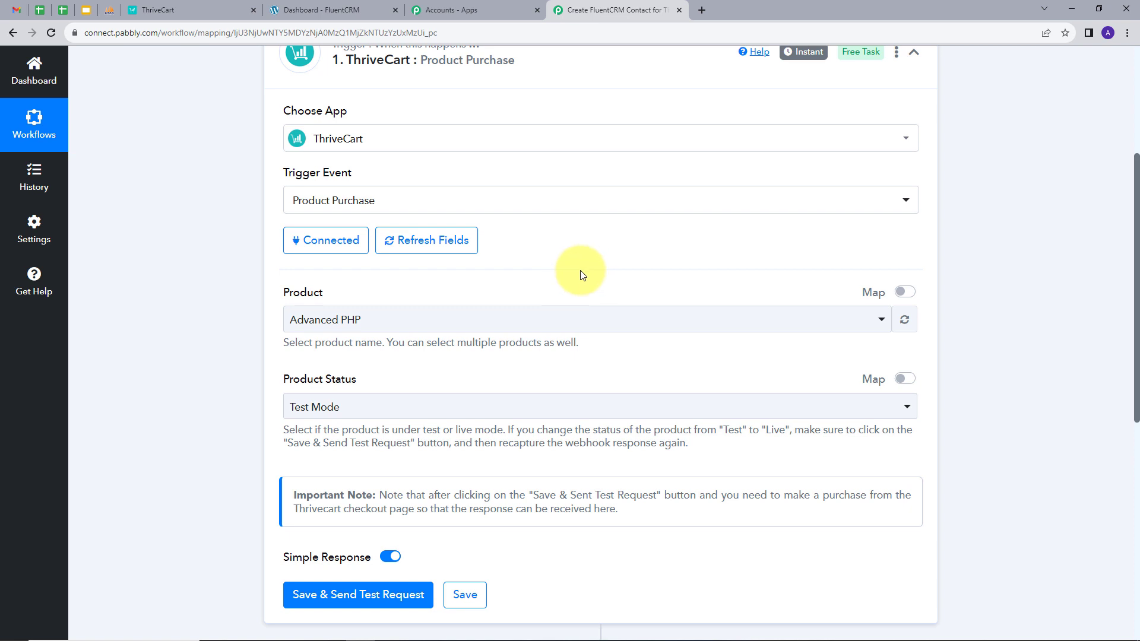
{"action": "left_click", "coordinate": [383, 414]}
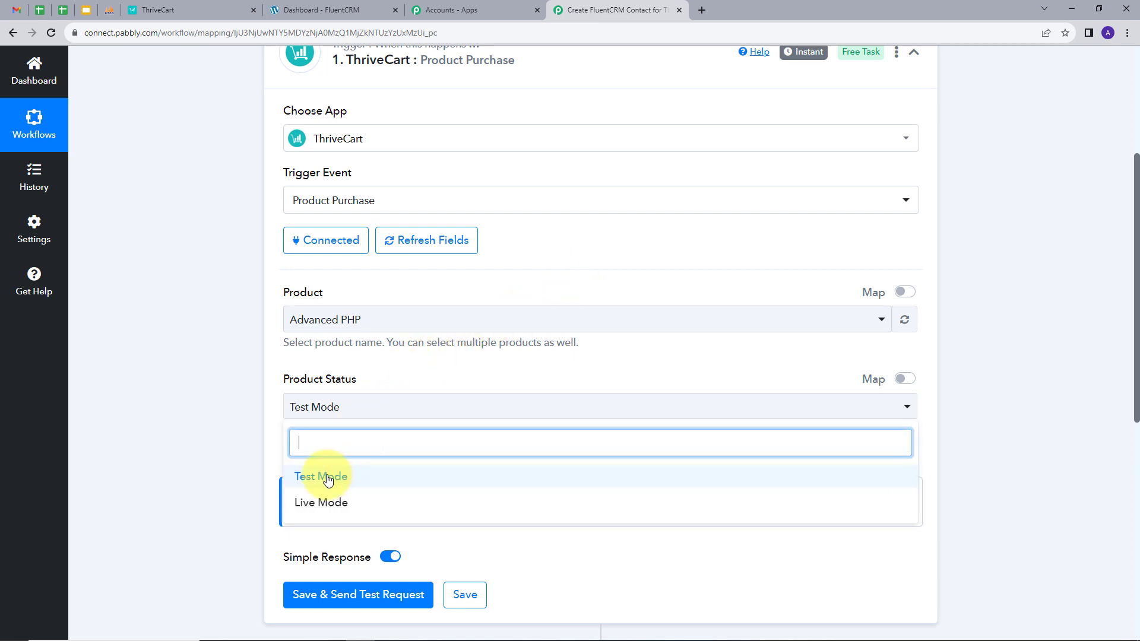
{"action": "left_click", "coordinate": [328, 478]}
{"action": "scroll", "coordinate": [711, 379], "scroll_direction": "down", "scroll_amount": 1}
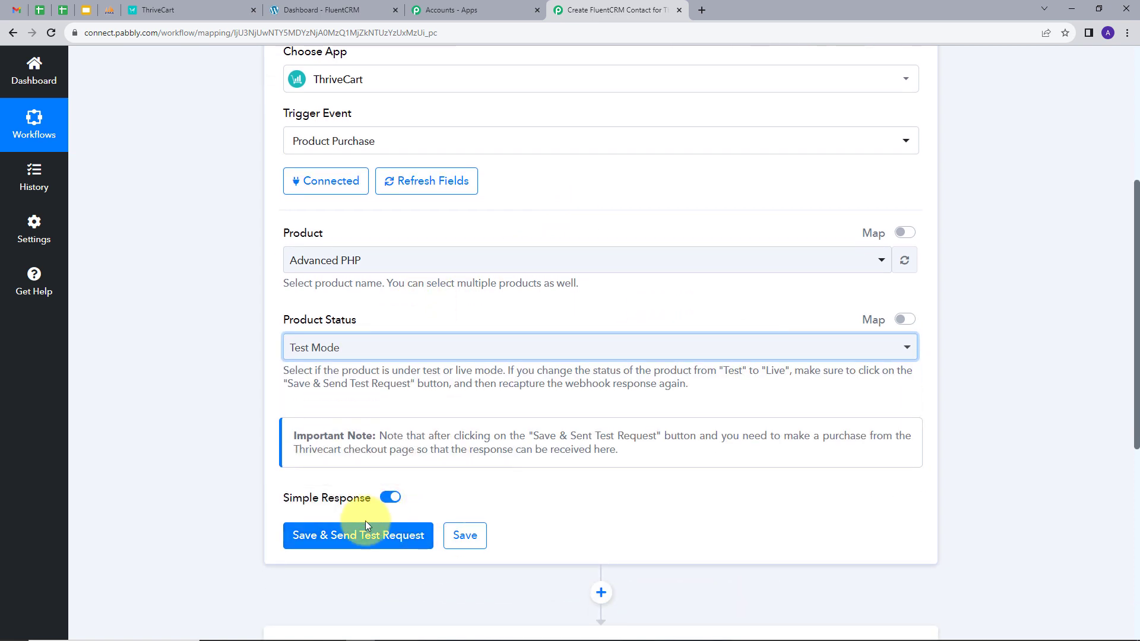
{"action": "left_click", "coordinate": [352, 537]}
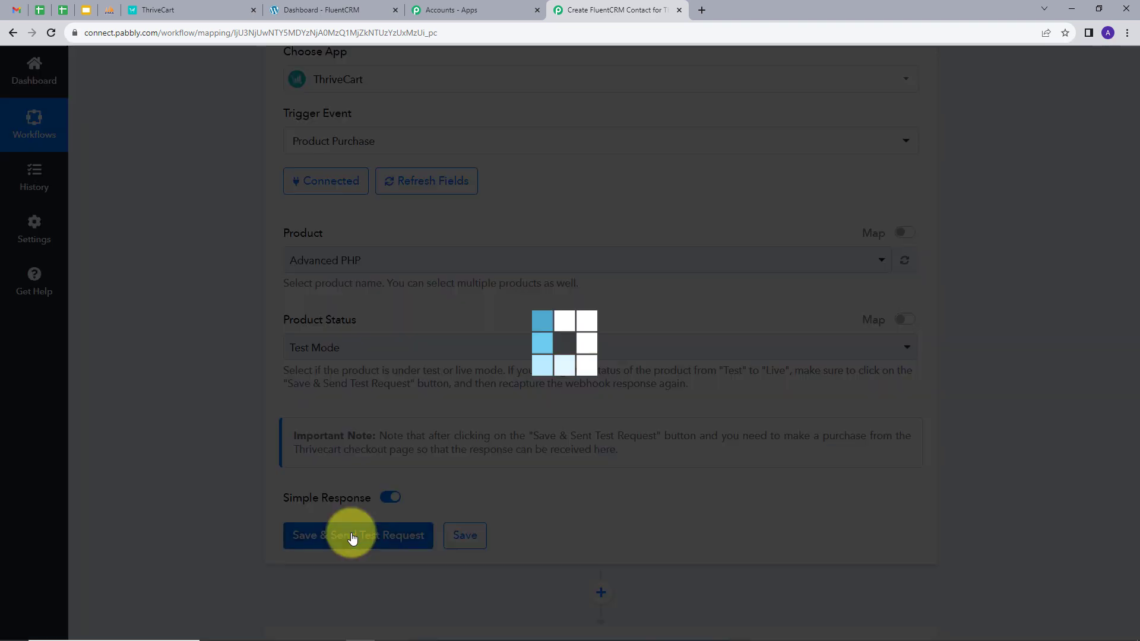
{"action": "scroll", "coordinate": [323, 504], "scroll_direction": "down", "scroll_amount": 1}
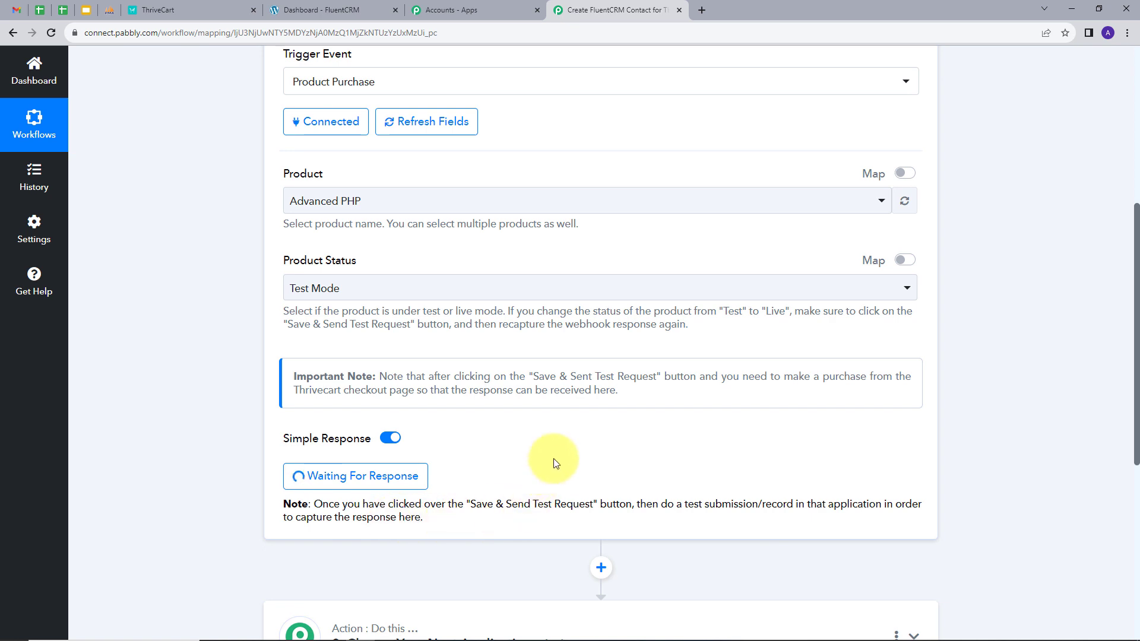
{"action": "left_click", "coordinate": [190, 10]}
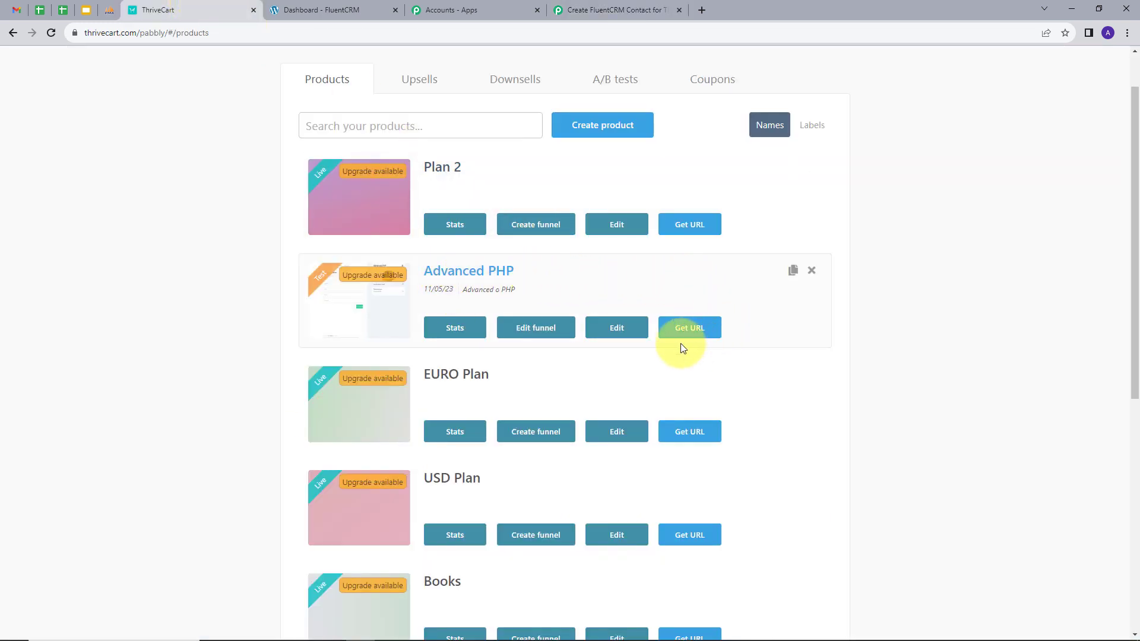
Open the Advanced PHP checkout page and enter the test buyer's first name, last name and e-mail
{"action": "left_click", "coordinate": [696, 334]}
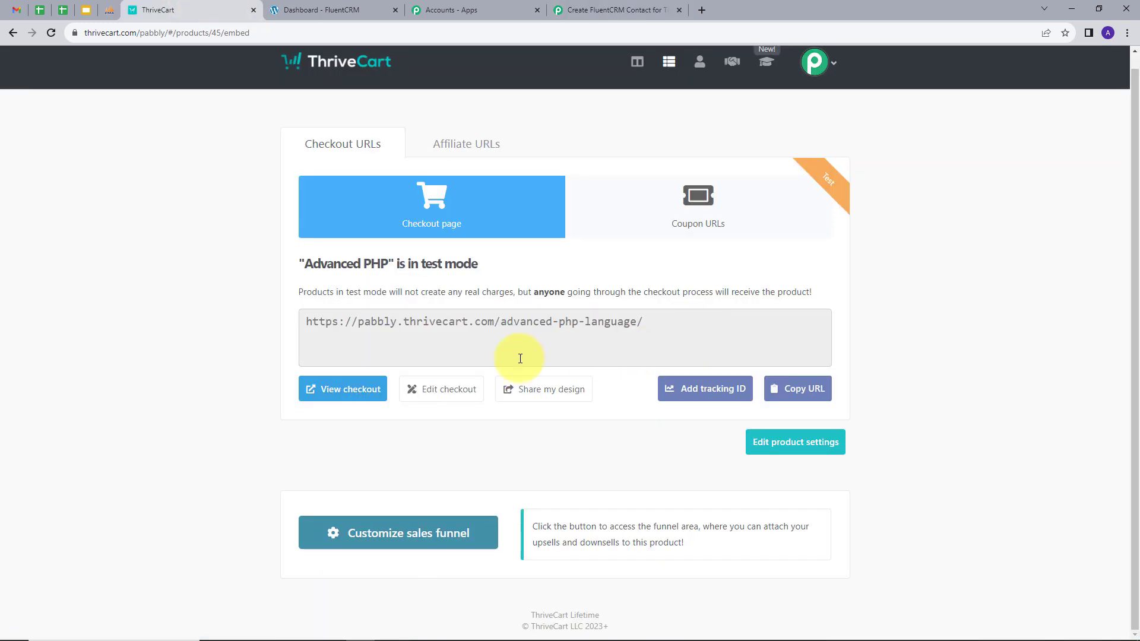
{"action": "left_click", "coordinate": [328, 390]}
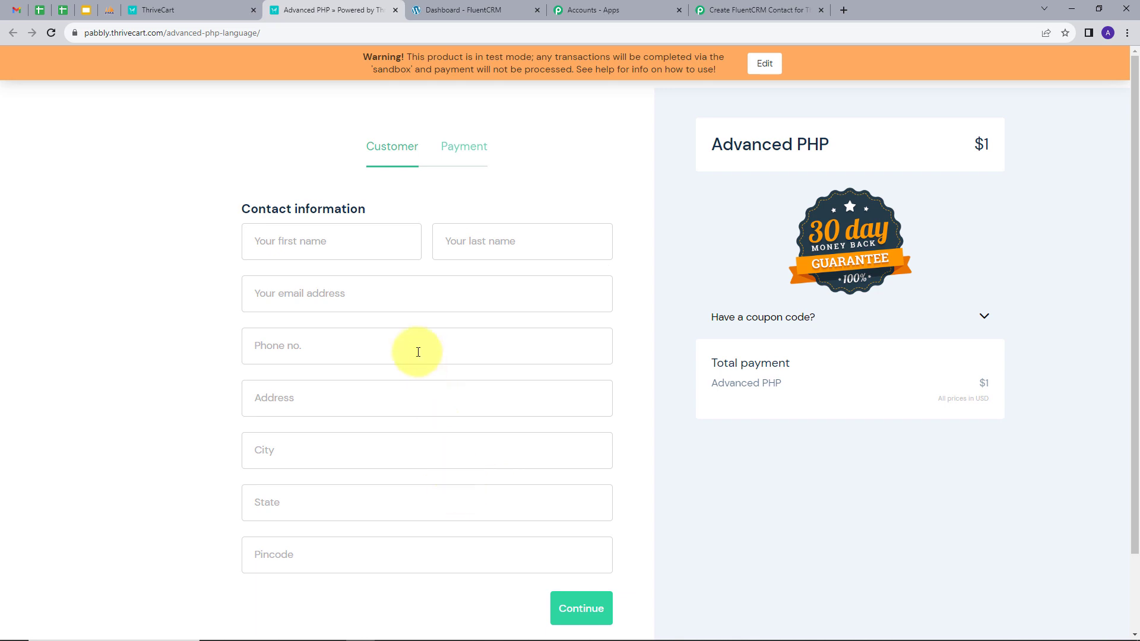
{"action": "left_click", "coordinate": [364, 239]}
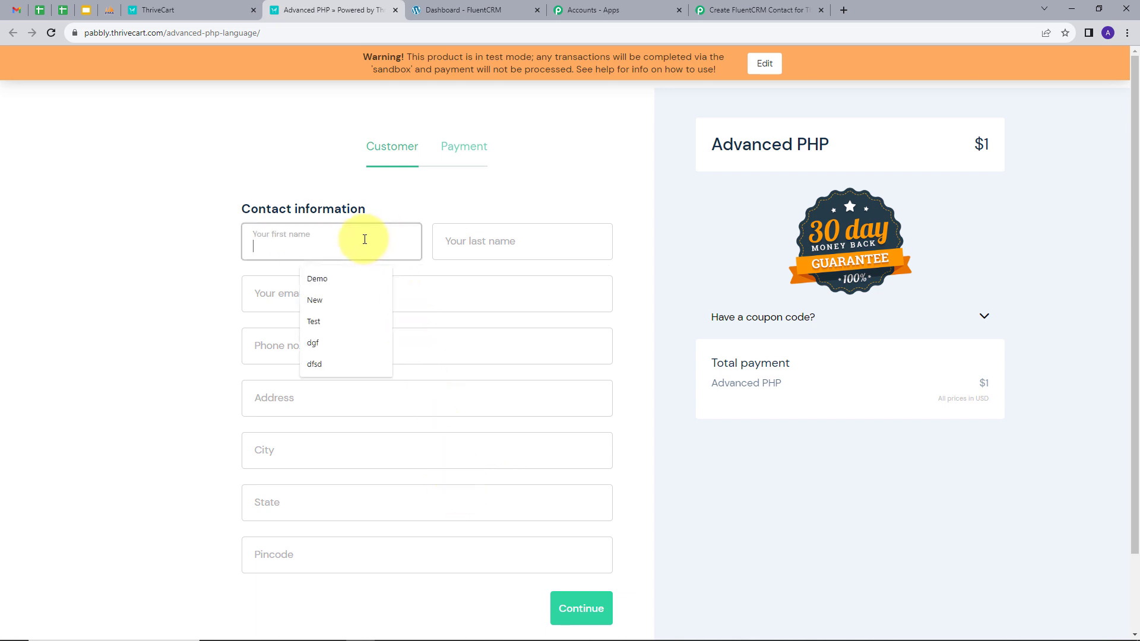
{"action": "type", "text": "Dummy"}
{"action": "key", "text": "Tab"}
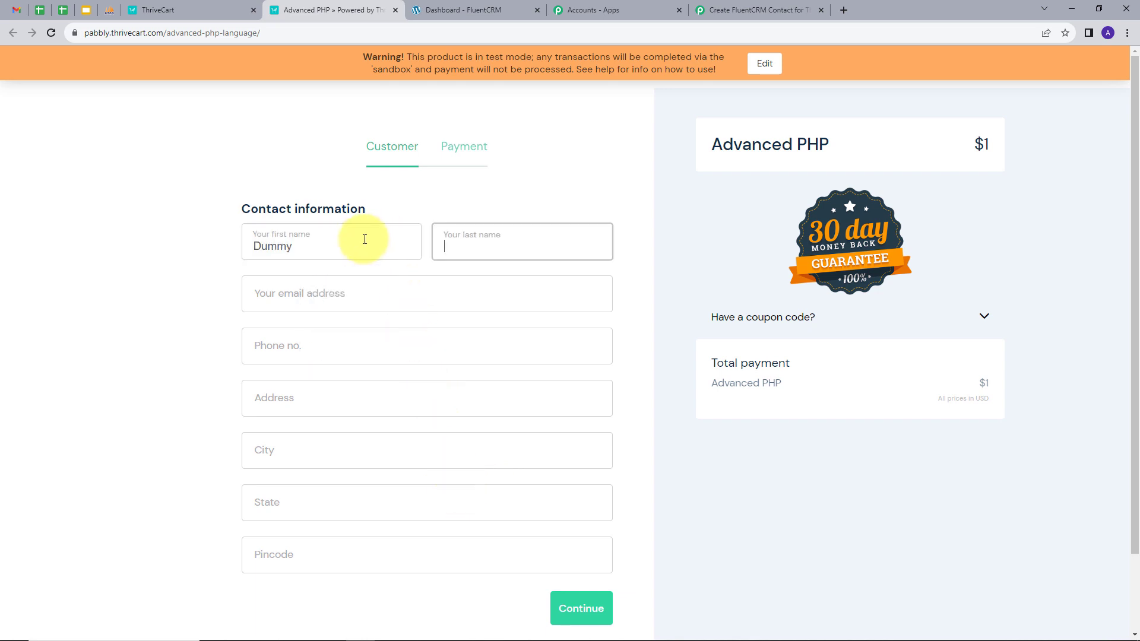
{"action": "type", "text": "Us"}
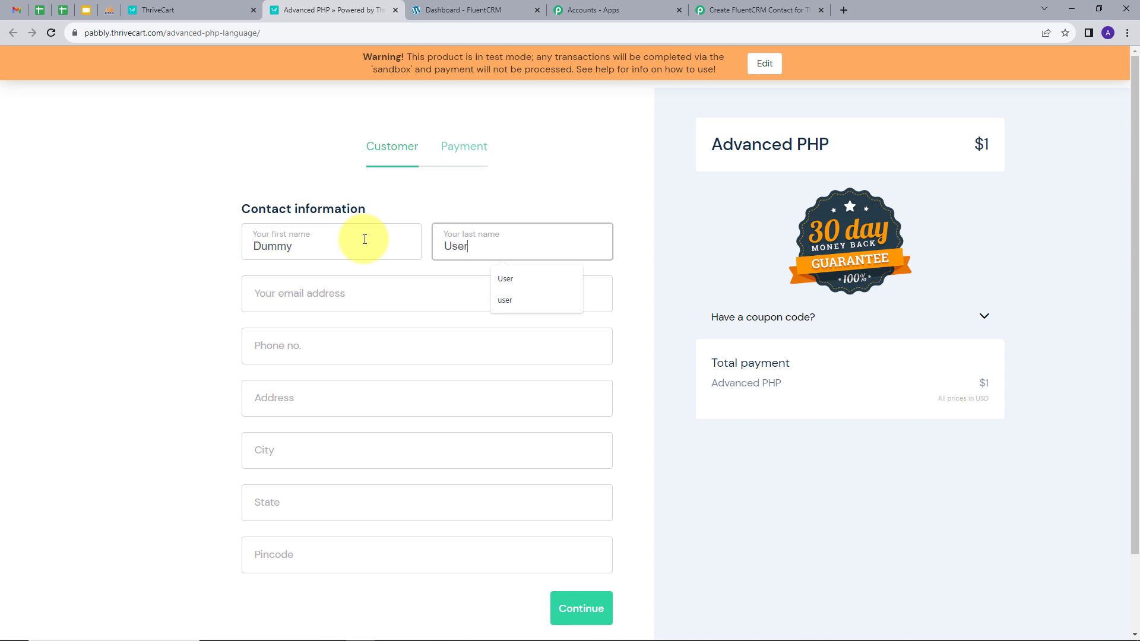
{"action": "type", "text": "er"}
{"action": "key", "text": "Tab"}
{"action": "key", "text": "ctrl+v"}
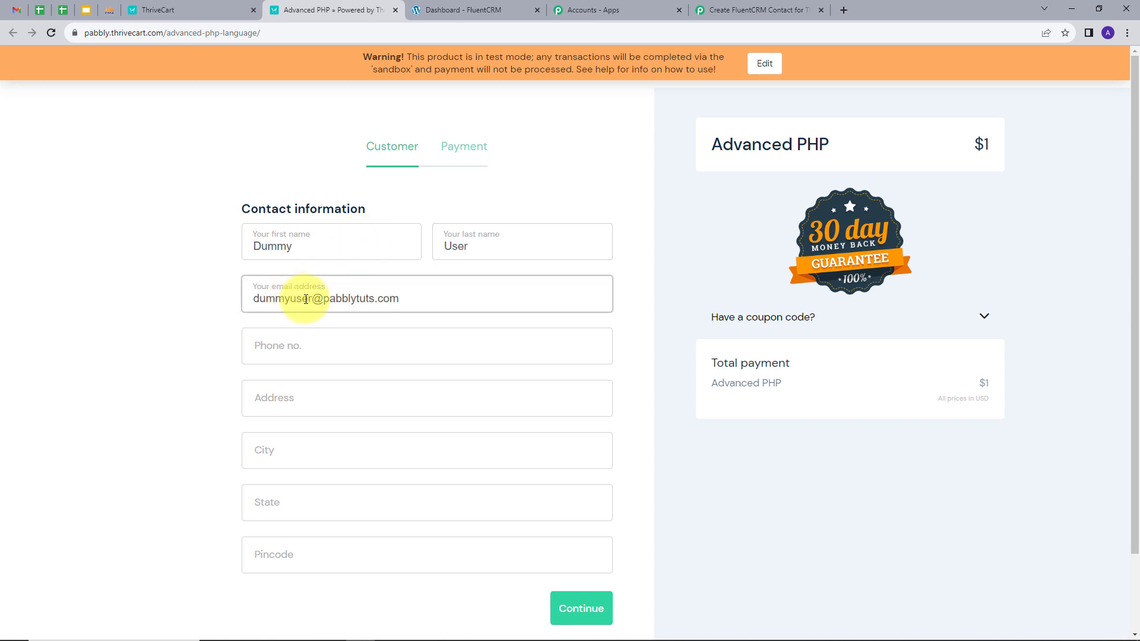
Fill in the buyer's phone number, address, city, state and pincode, then continue to payment
{"action": "left_click", "coordinate": [336, 344]}
{"action": "type", "text": "9090909090"}
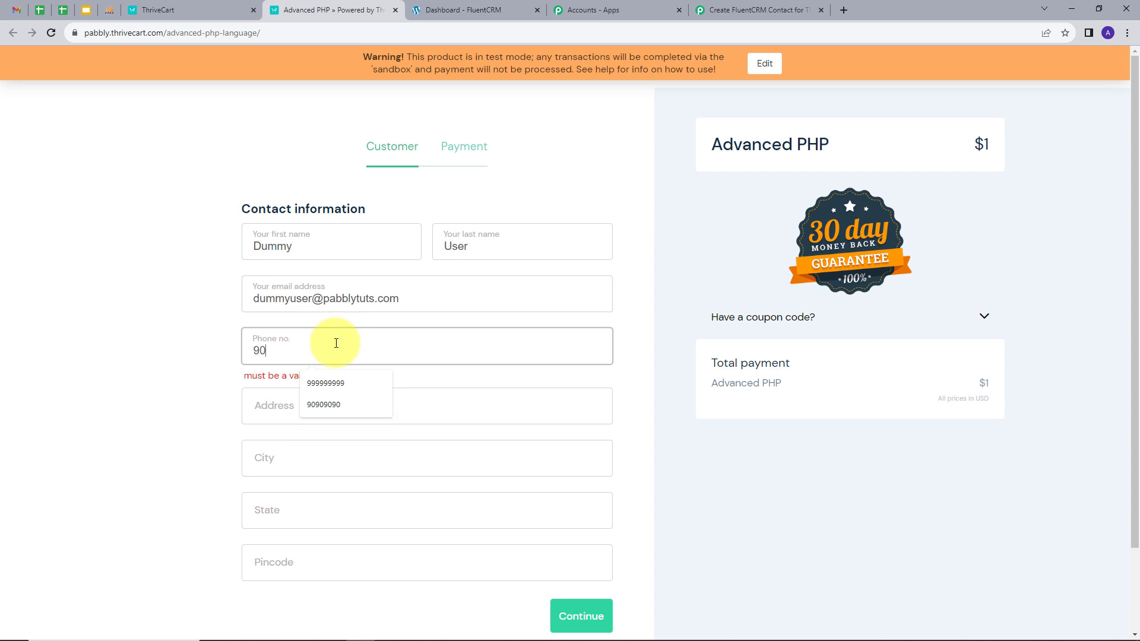
{"action": "left_click", "coordinate": [298, 401]}
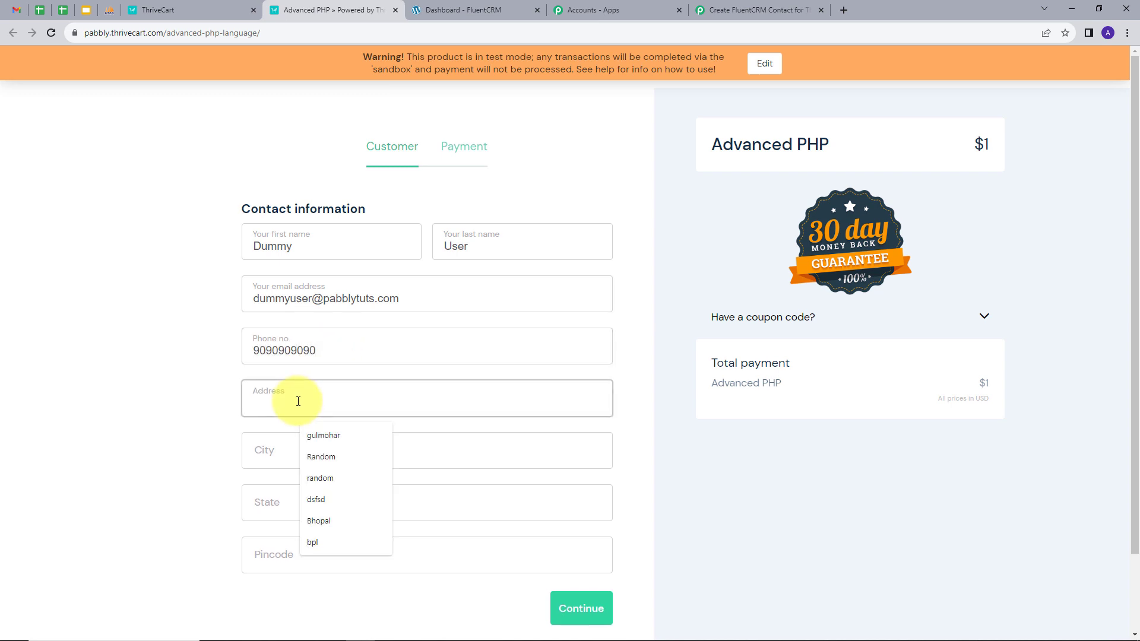
{"action": "type", "text": "Random"}
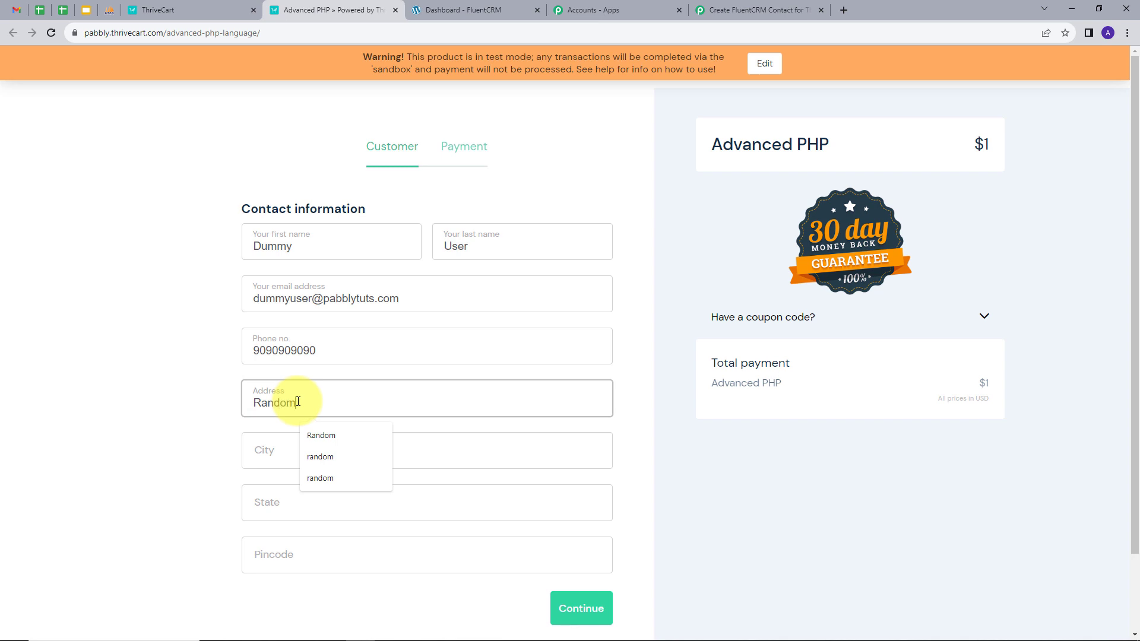
{"action": "key", "text": "Tab"}
{"action": "type", "text": "Bho"}
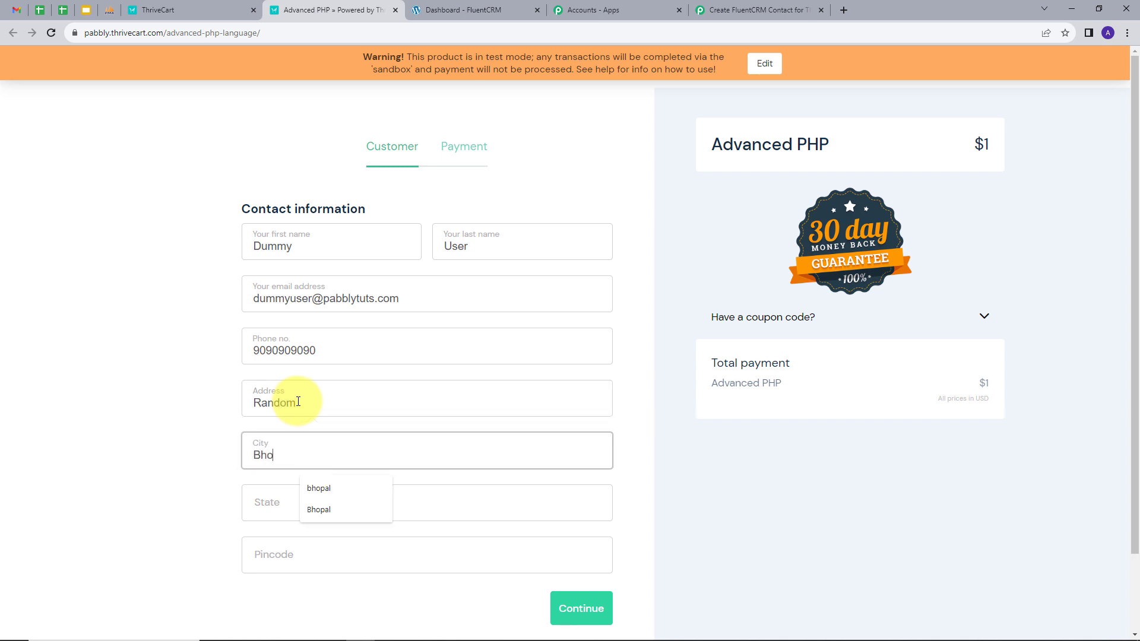
{"action": "type", "text": "M"}
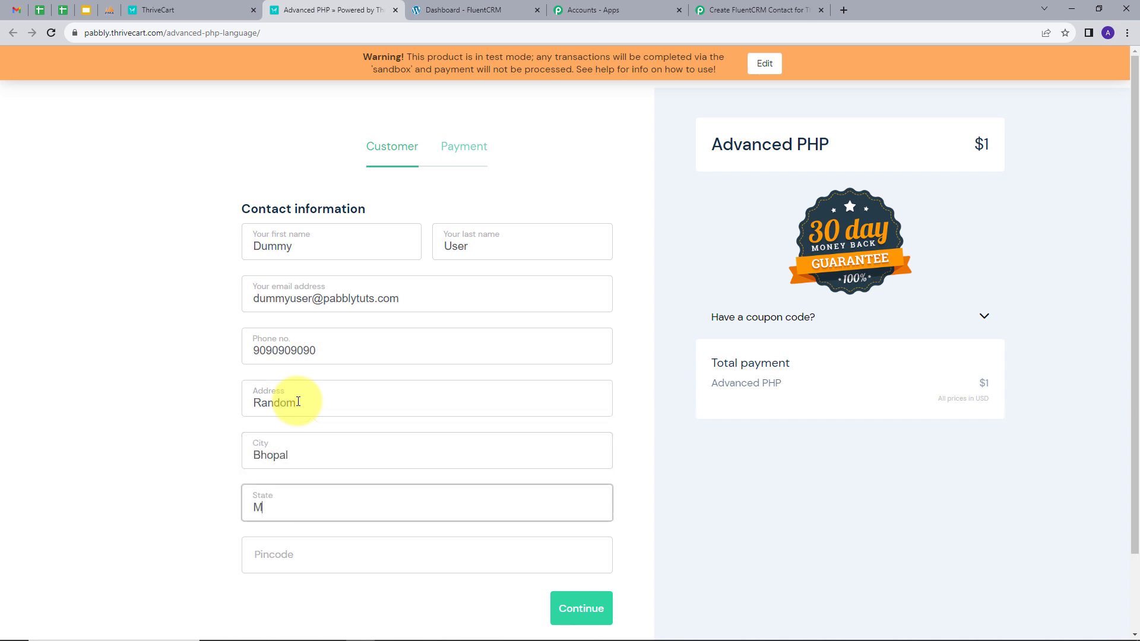
{"action": "type", "text": "P"}
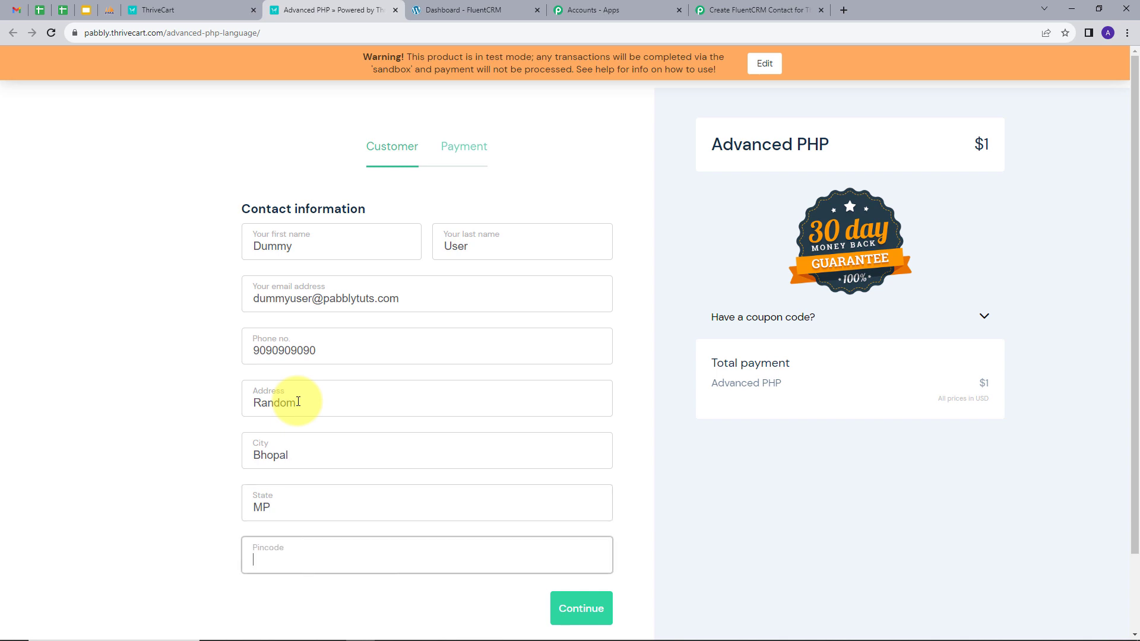
{"action": "type", "text": "411111"}
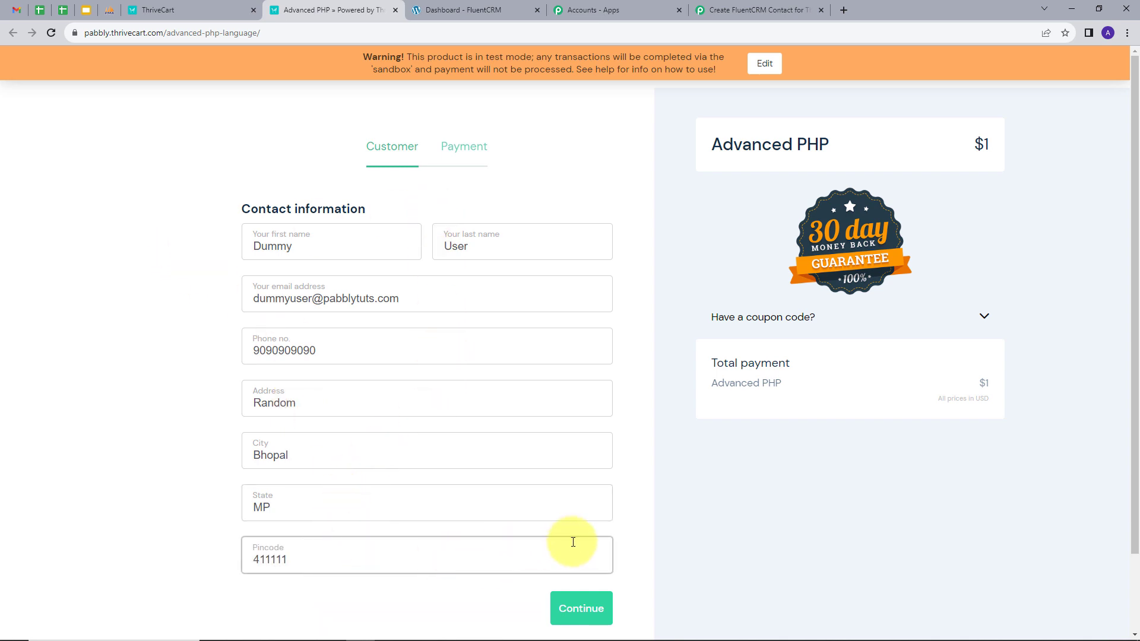
{"action": "left_click", "coordinate": [580, 607]}
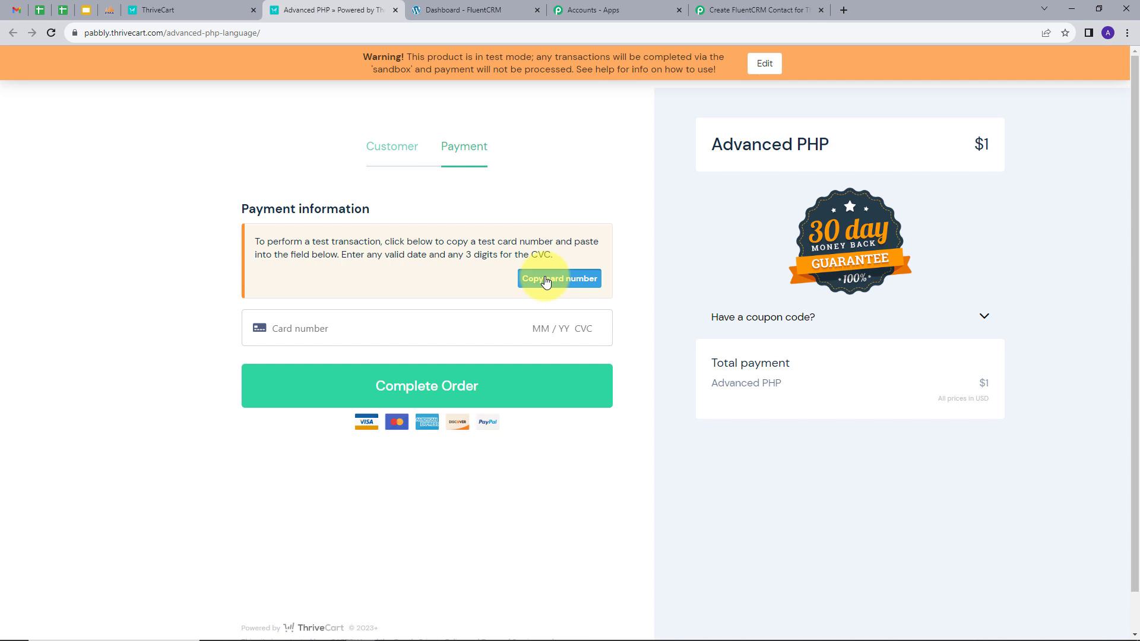
Complete the $1 Advanced PHP order with the pasted sandbox test card and return to the Pabbly tab
{"action": "left_click", "coordinate": [342, 328]}
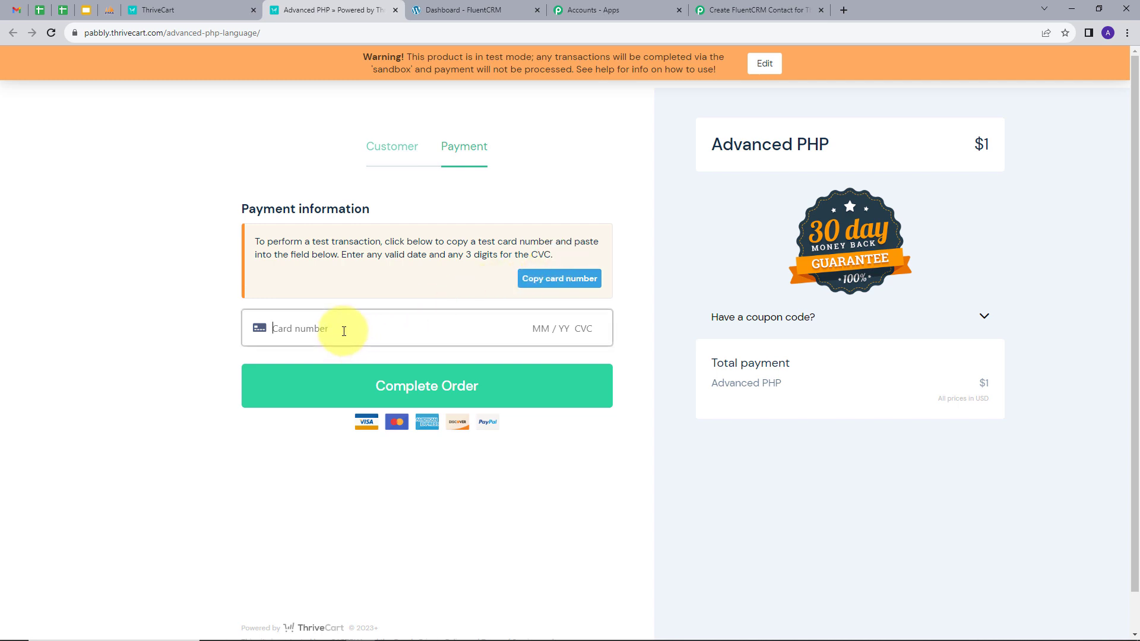
{"action": "key", "text": "ctrl+v"}
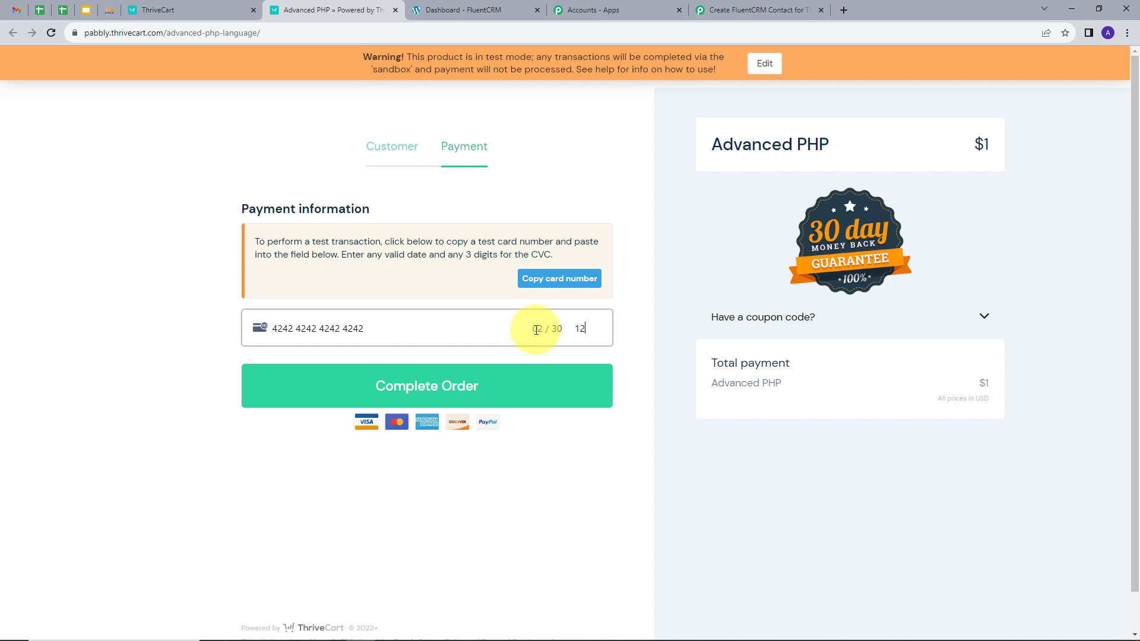
{"action": "left_click", "coordinate": [428, 388]}
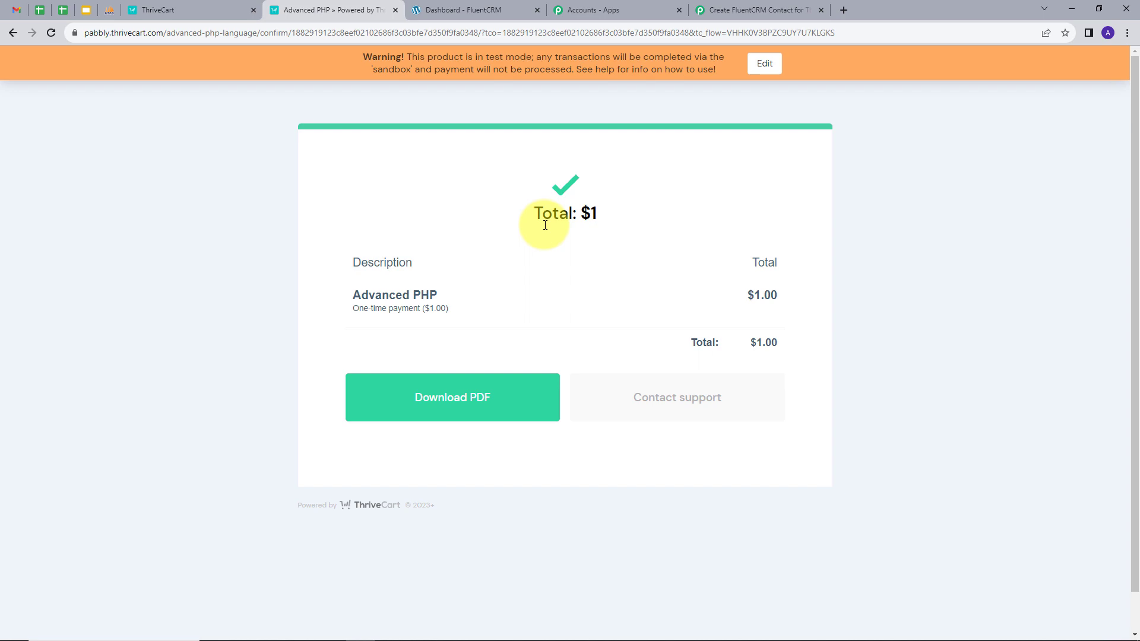
{"action": "left_click", "coordinate": [739, 9]}
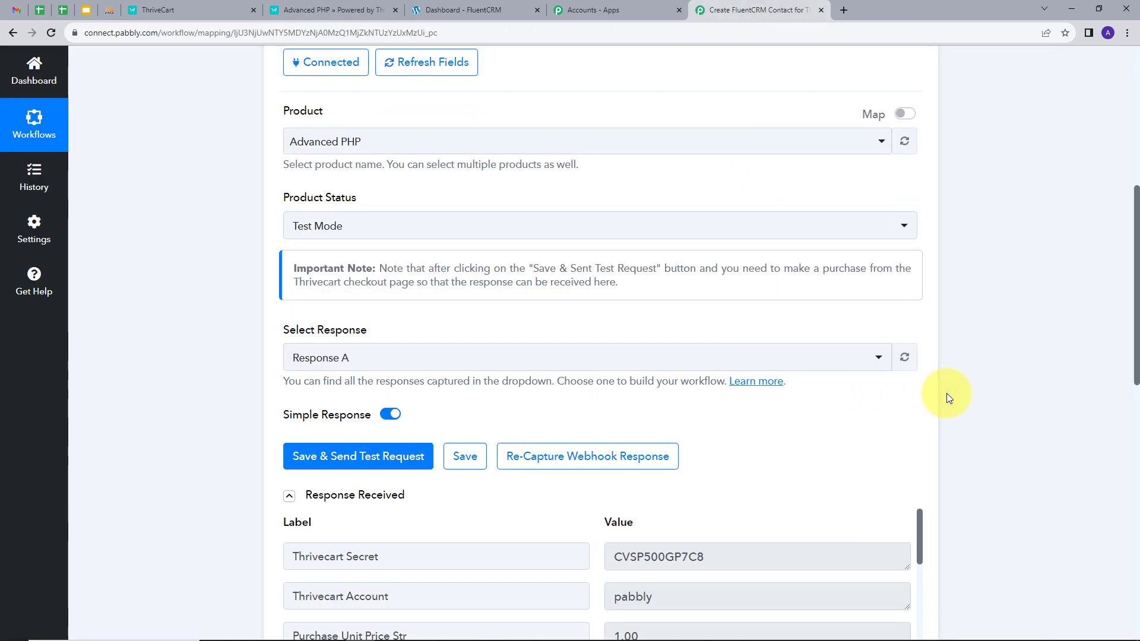
{"action": "scroll", "coordinate": [921, 366], "scroll_direction": "down", "scroll_amount": 2}
{"action": "scroll", "coordinate": [992, 371], "scroll_direction": "down", "scroll_amount": 5}
{"action": "scroll", "coordinate": [433, 316], "scroll_direction": "down", "scroll_amount": 5}
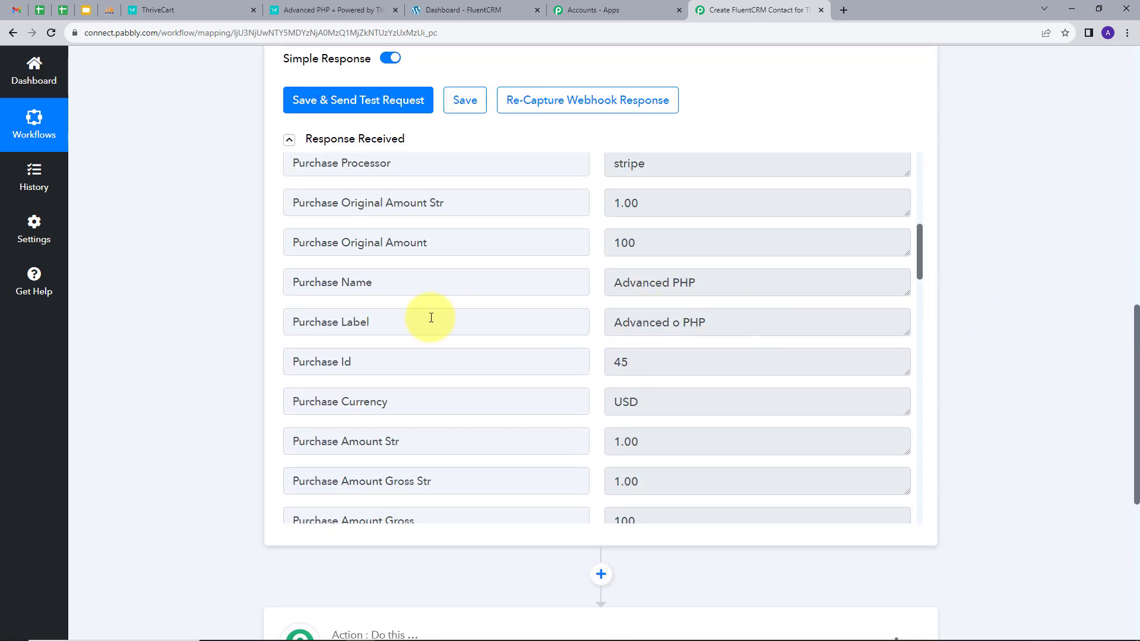
{"action": "left_click_drag", "start_coordinate": [711, 278], "coordinate": [580, 287]}
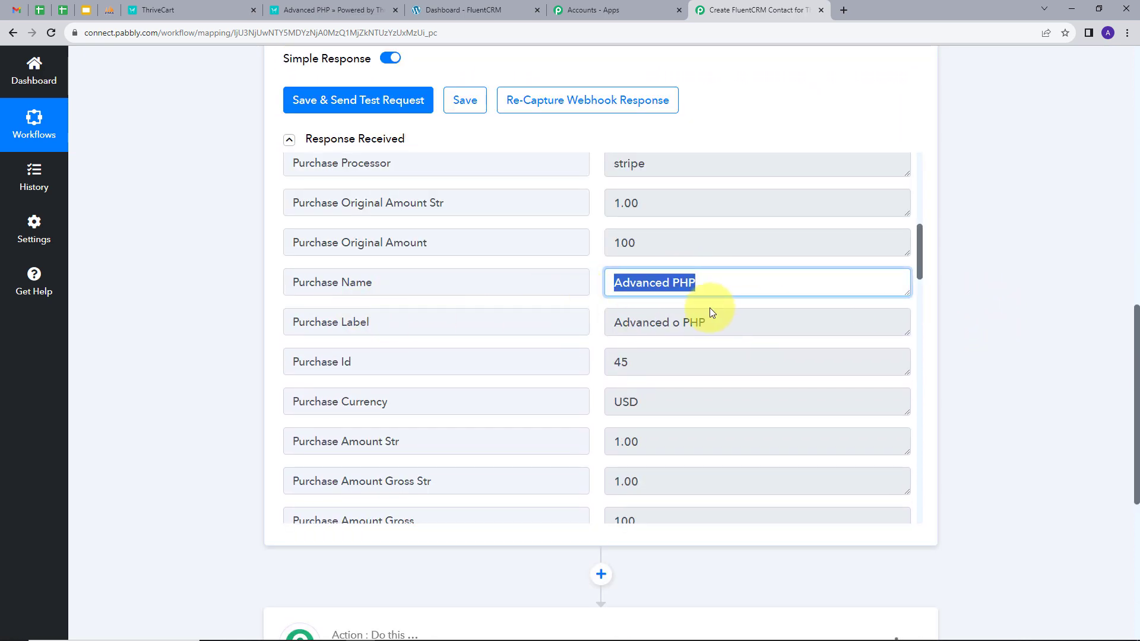
{"action": "scroll", "coordinate": [746, 295], "scroll_direction": "down", "scroll_amount": 10}
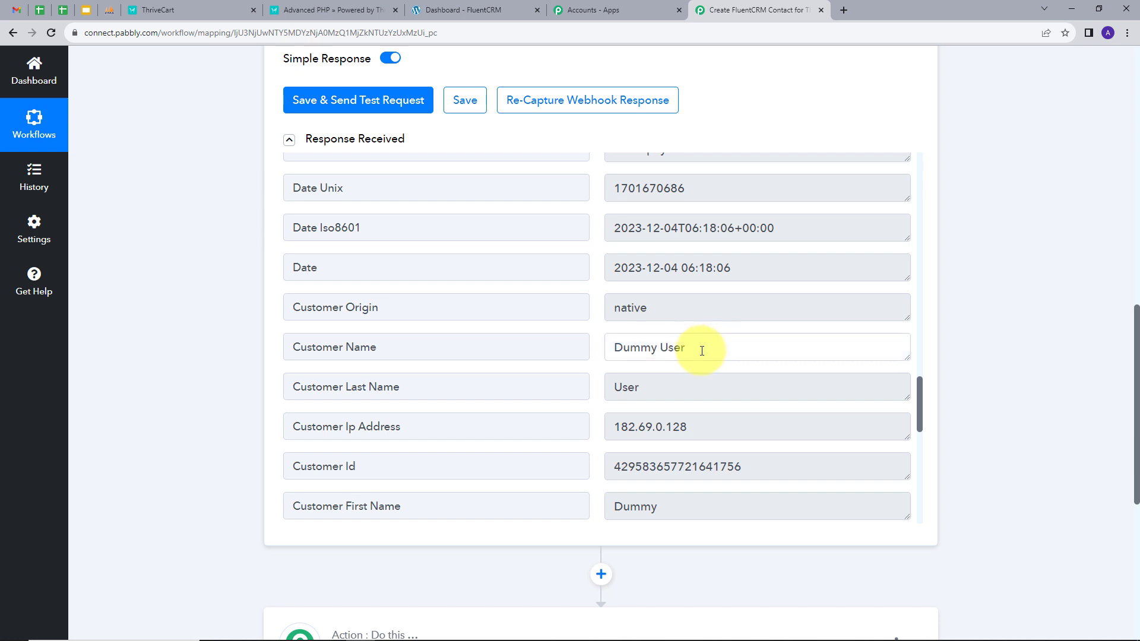
{"action": "left_click_drag", "start_coordinate": [705, 349], "coordinate": [585, 372]}
{"action": "scroll", "coordinate": [720, 415], "scroll_direction": "down", "scroll_amount": 3}
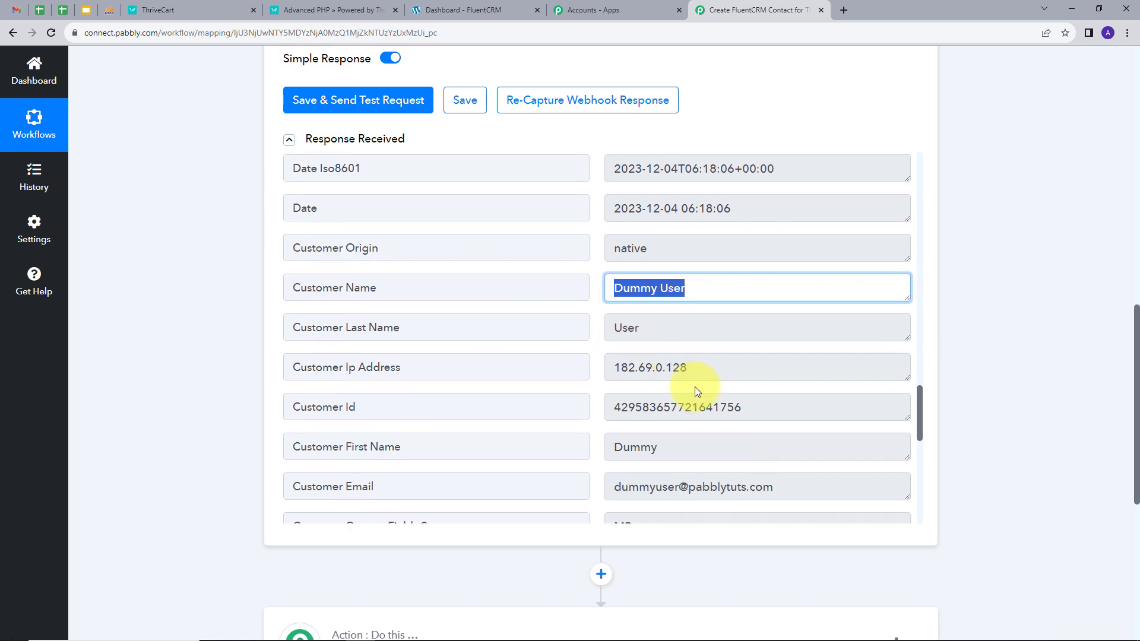
{"action": "left_click_drag", "start_coordinate": [755, 371], "coordinate": [580, 387]}
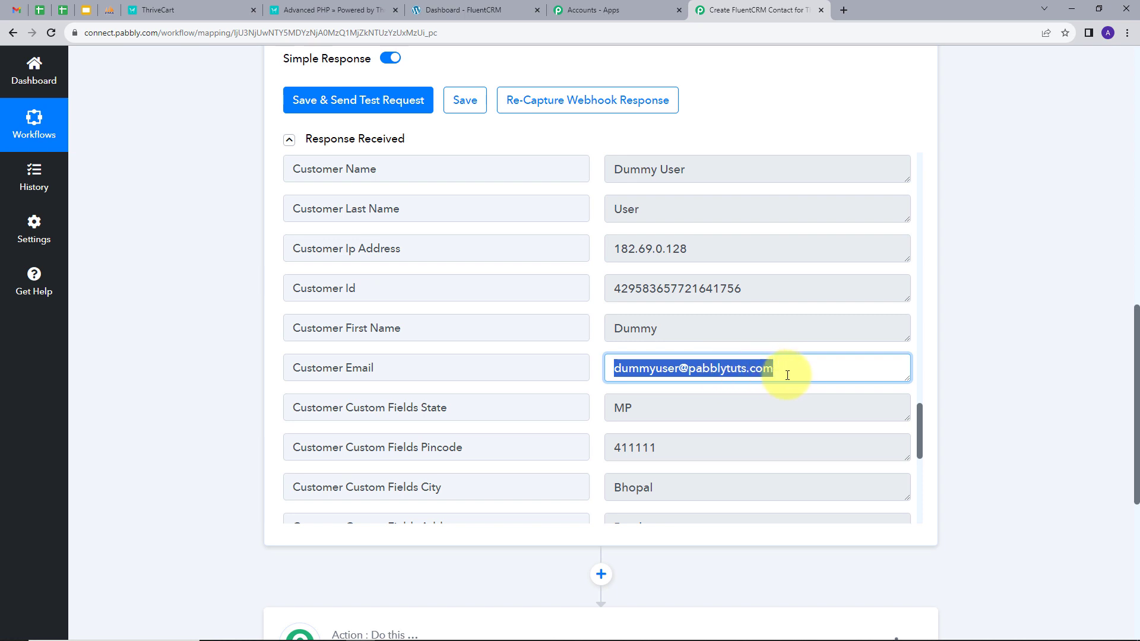
{"action": "scroll", "coordinate": [791, 375], "scroll_direction": "down", "scroll_amount": 1}
{"action": "left_click_drag", "start_coordinate": [650, 348], "coordinate": [615, 351]}
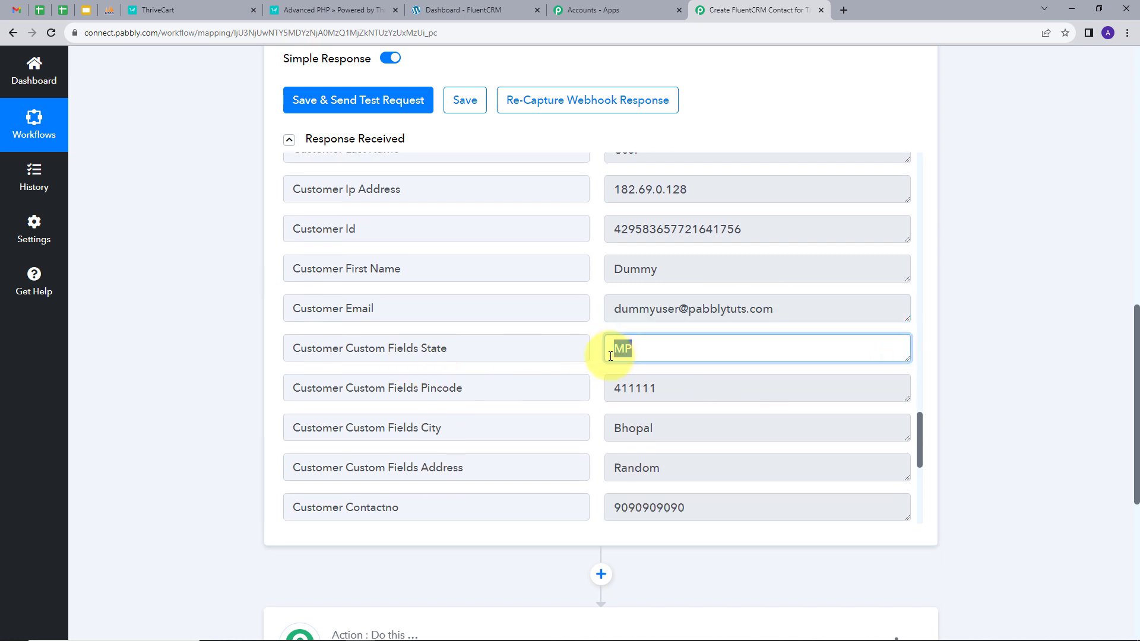
{"action": "left_click_drag", "start_coordinate": [657, 393], "coordinate": [593, 407]}
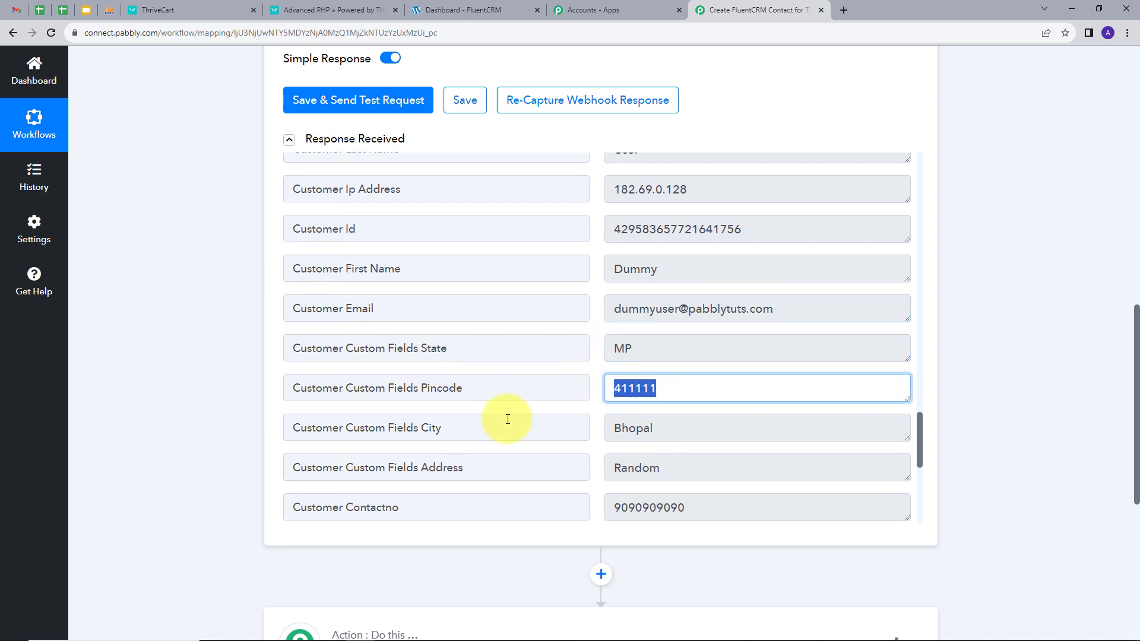
{"action": "left_click_drag", "start_coordinate": [665, 428], "coordinate": [579, 447]}
{"action": "scroll", "coordinate": [683, 386], "scroll_direction": "down", "scroll_amount": 1}
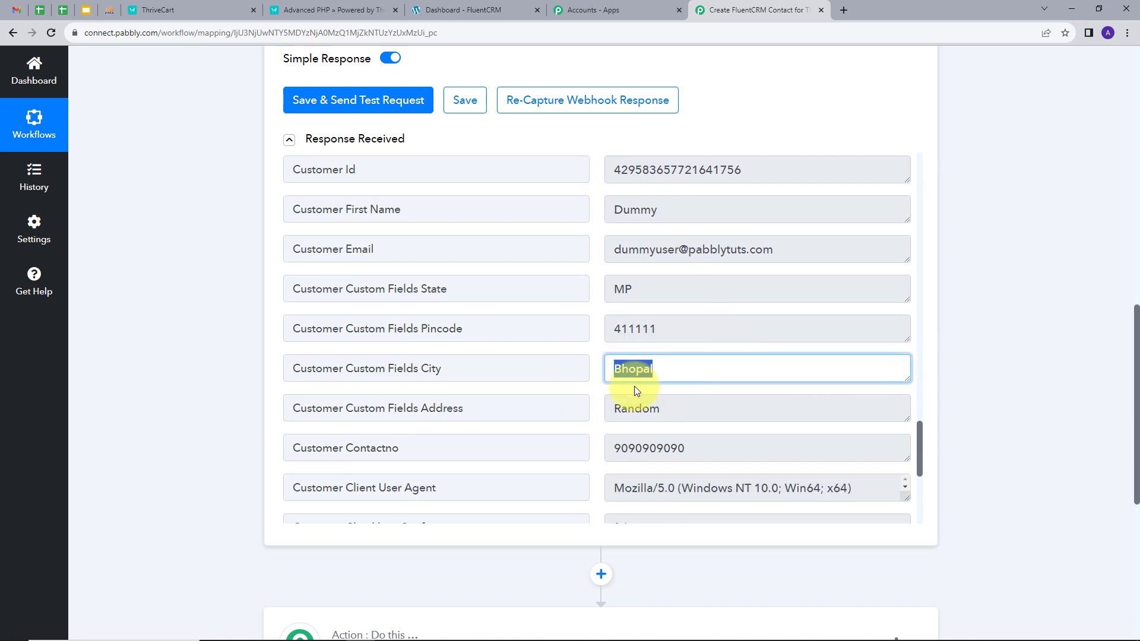
{"action": "left_click_drag", "start_coordinate": [659, 409], "coordinate": [627, 423]}
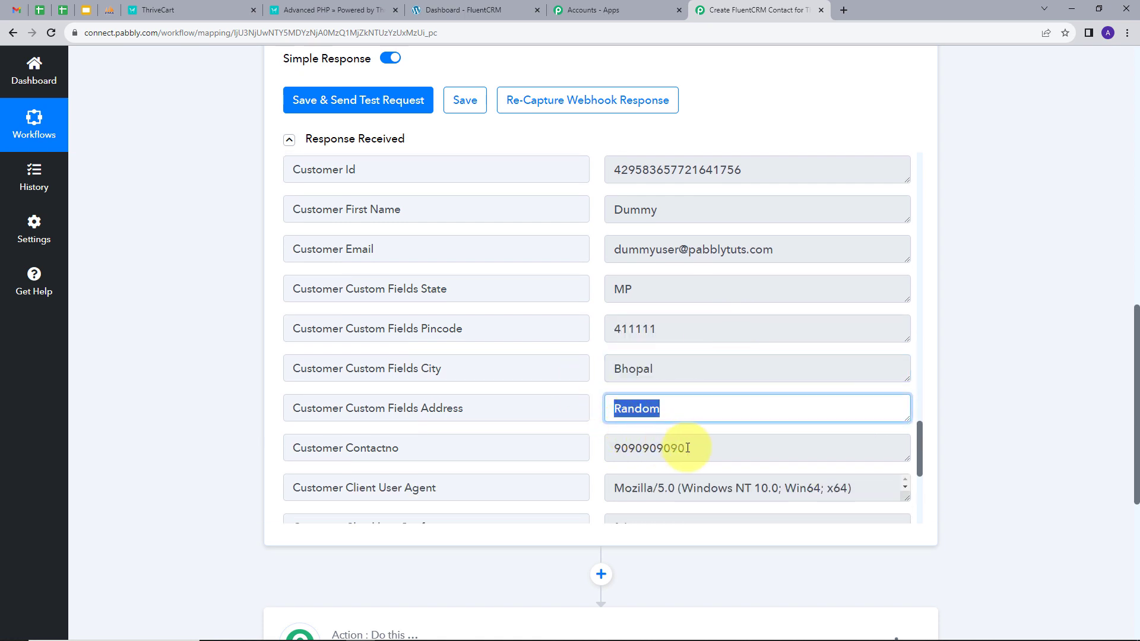
{"action": "left_click_drag", "start_coordinate": [689, 448], "coordinate": [597, 472]}
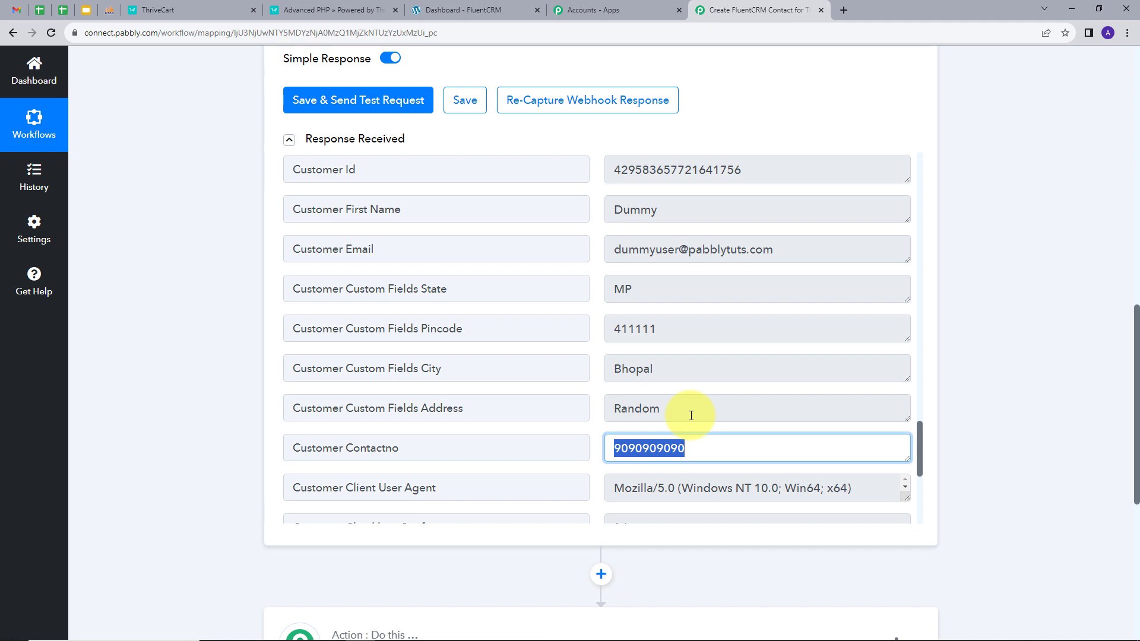
{"action": "scroll", "coordinate": [960, 359], "scroll_direction": "down", "scroll_amount": 4}
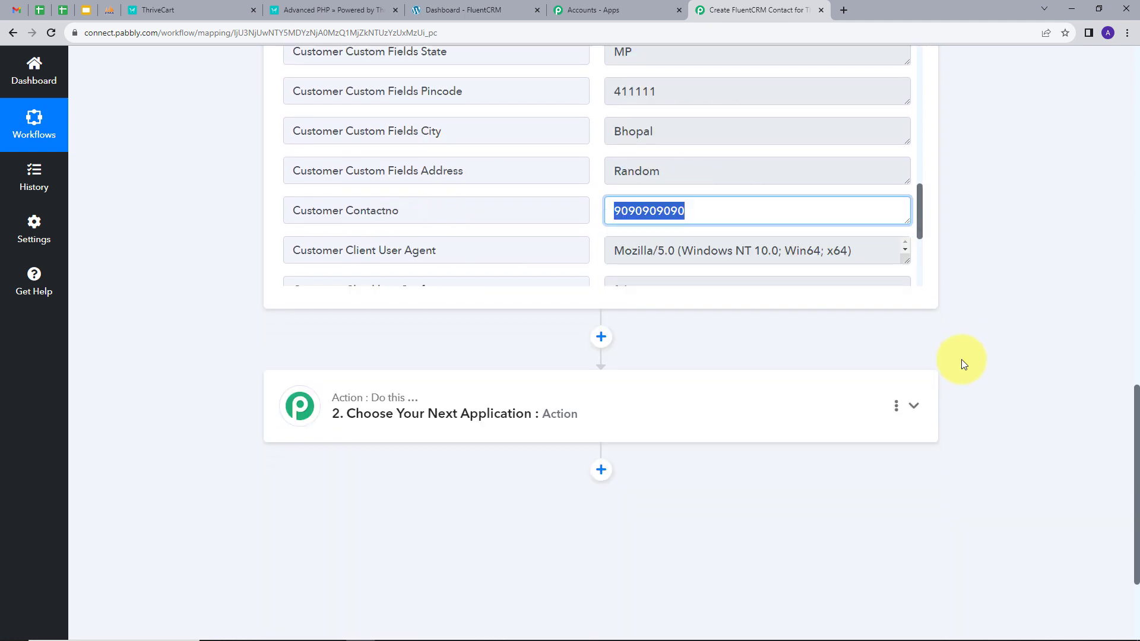
Set the action app to FluentCRM, searched via 'Fluen', with event Create a Contact, and open Connect
{"action": "left_click", "coordinate": [731, 408]}
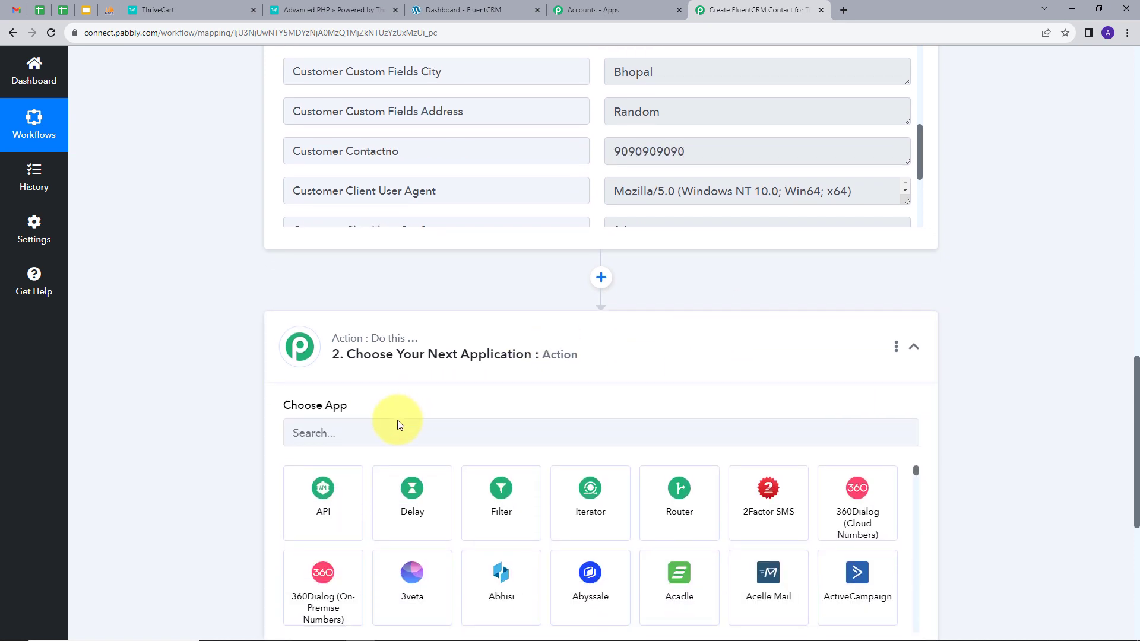
{"action": "left_click", "coordinate": [393, 433]}
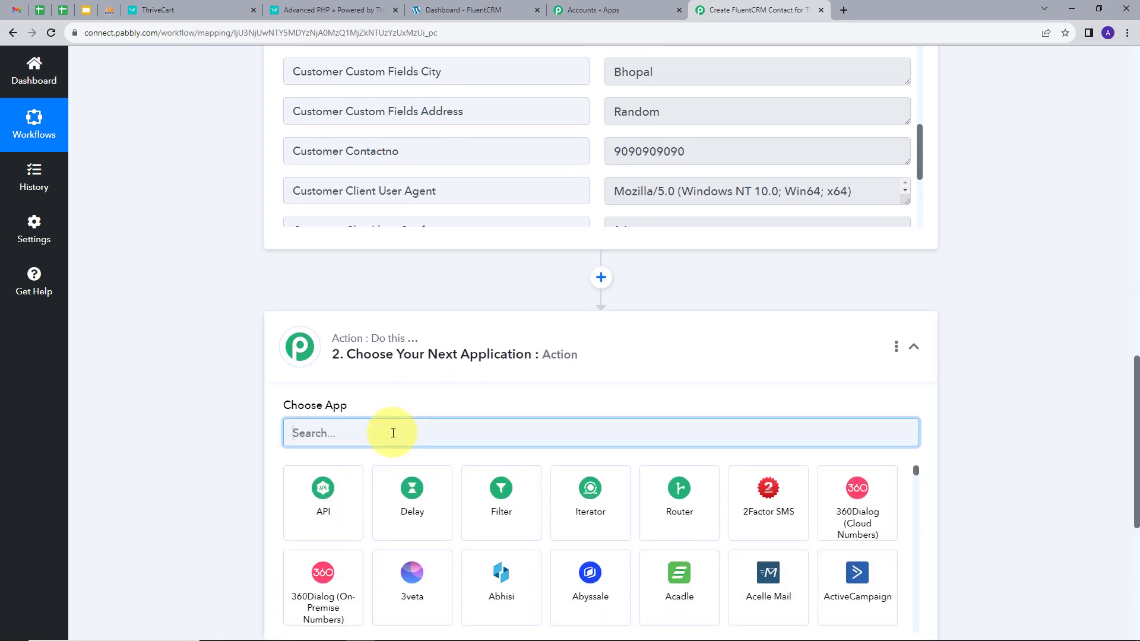
{"action": "type", "text": "Fluen"}
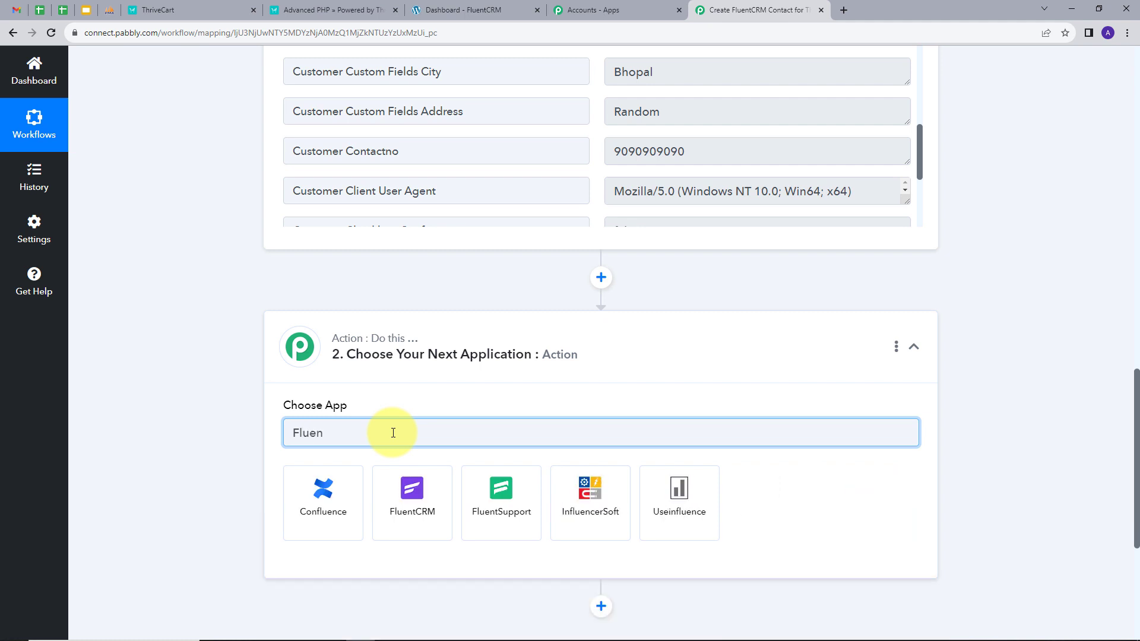
{"action": "left_click", "coordinate": [414, 489]}
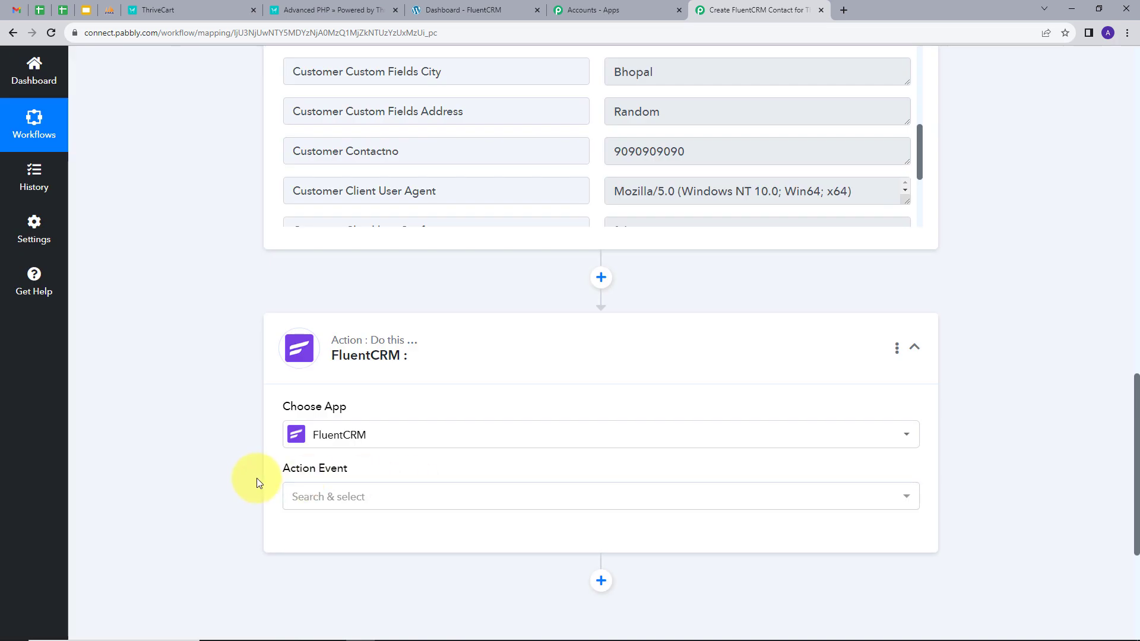
{"action": "left_click", "coordinate": [465, 499]}
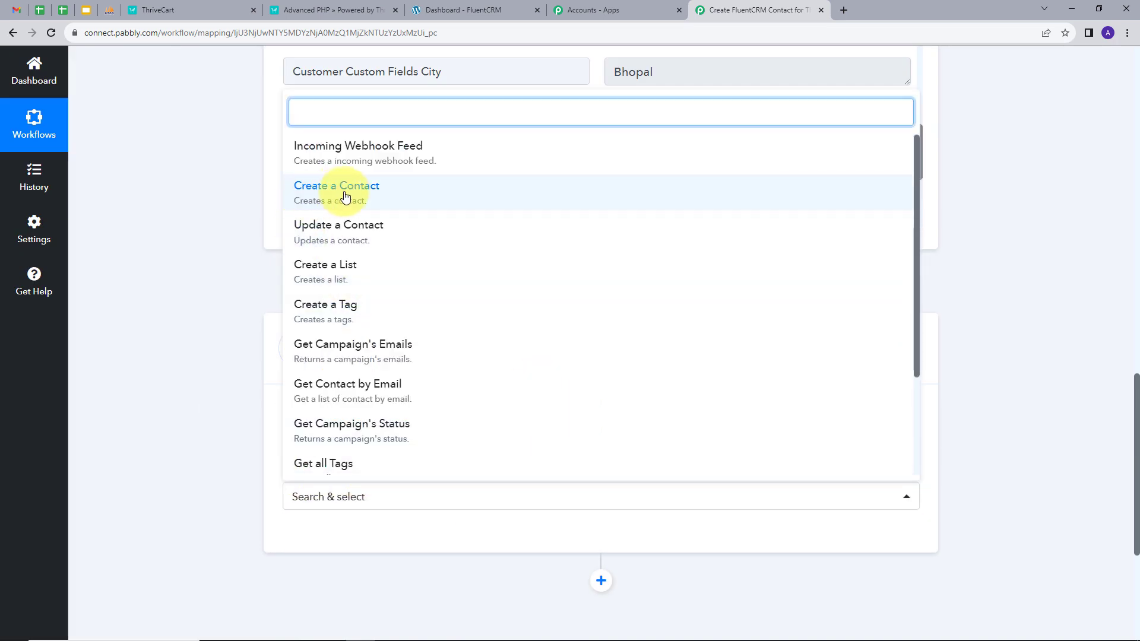
{"action": "left_click", "coordinate": [348, 196]}
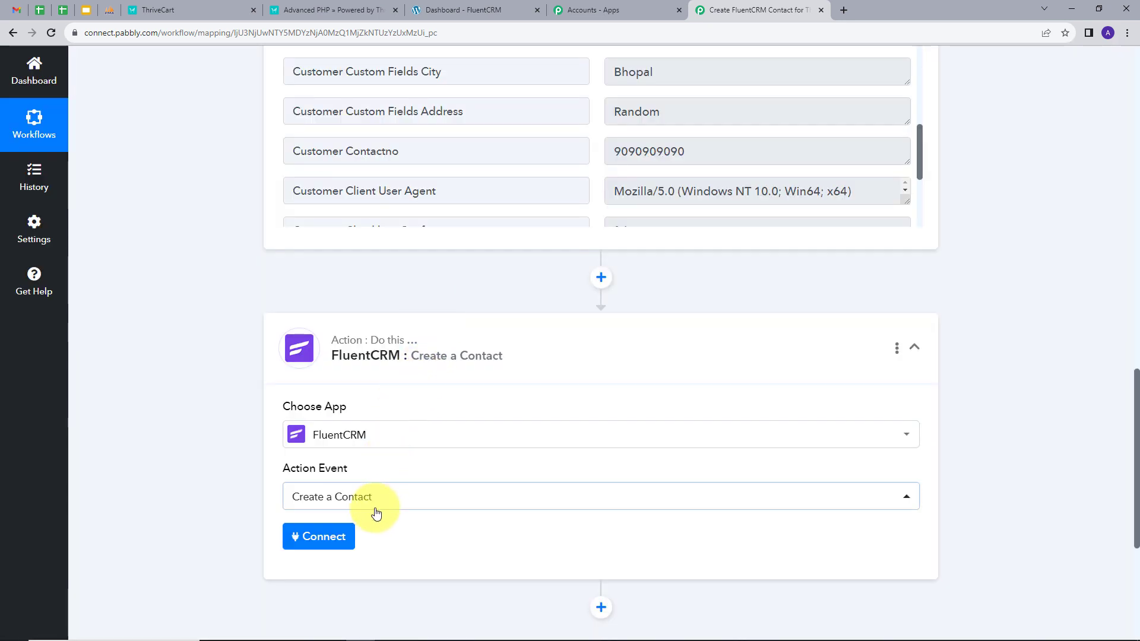
{"action": "left_click", "coordinate": [317, 539]}
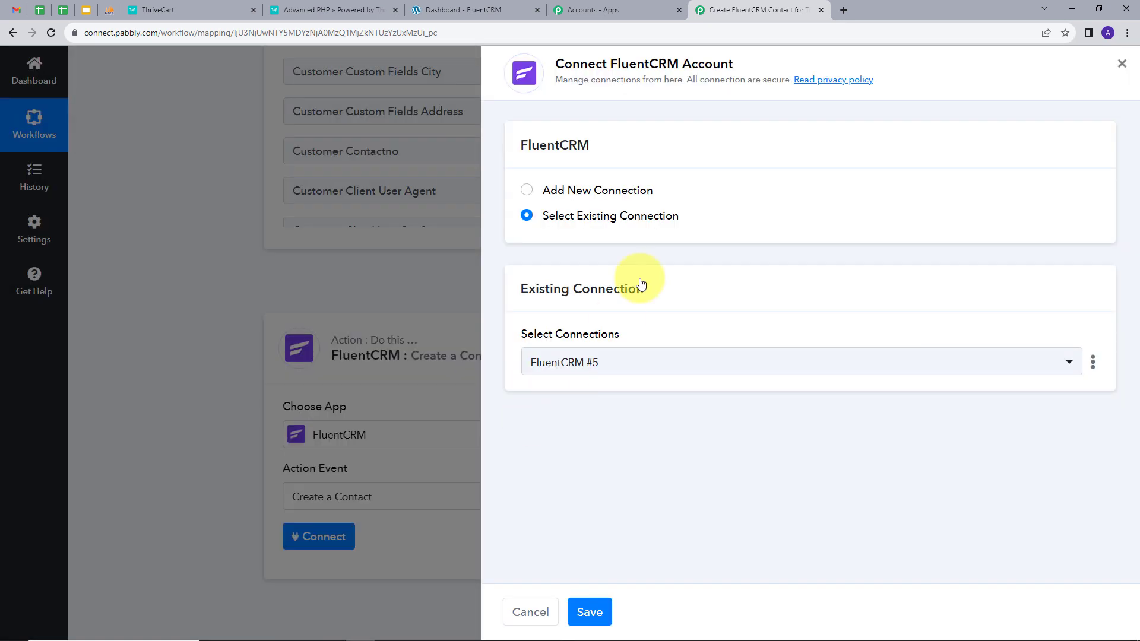
Start a new FluentCRM connection and copy the FluentCRM dashboard address from WordPress
{"action": "left_click", "coordinate": [568, 190]}
{"action": "scroll", "coordinate": [629, 237], "scroll_direction": "down", "scroll_amount": 1}
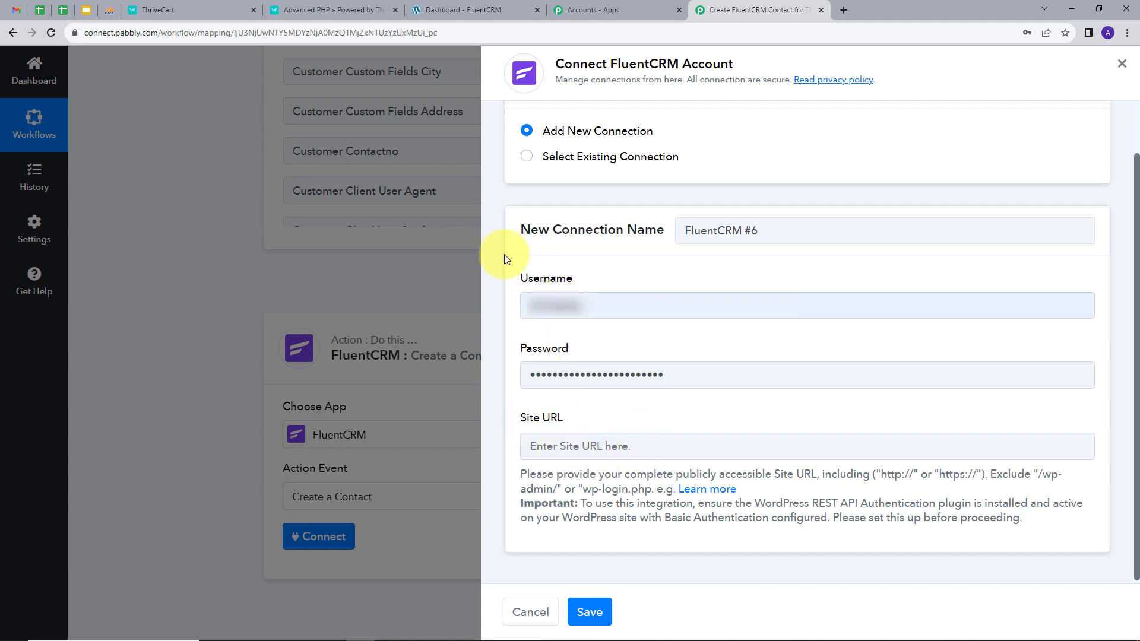
{"action": "left_click", "coordinate": [458, 9]}
{"action": "left_click", "coordinate": [257, 38]}
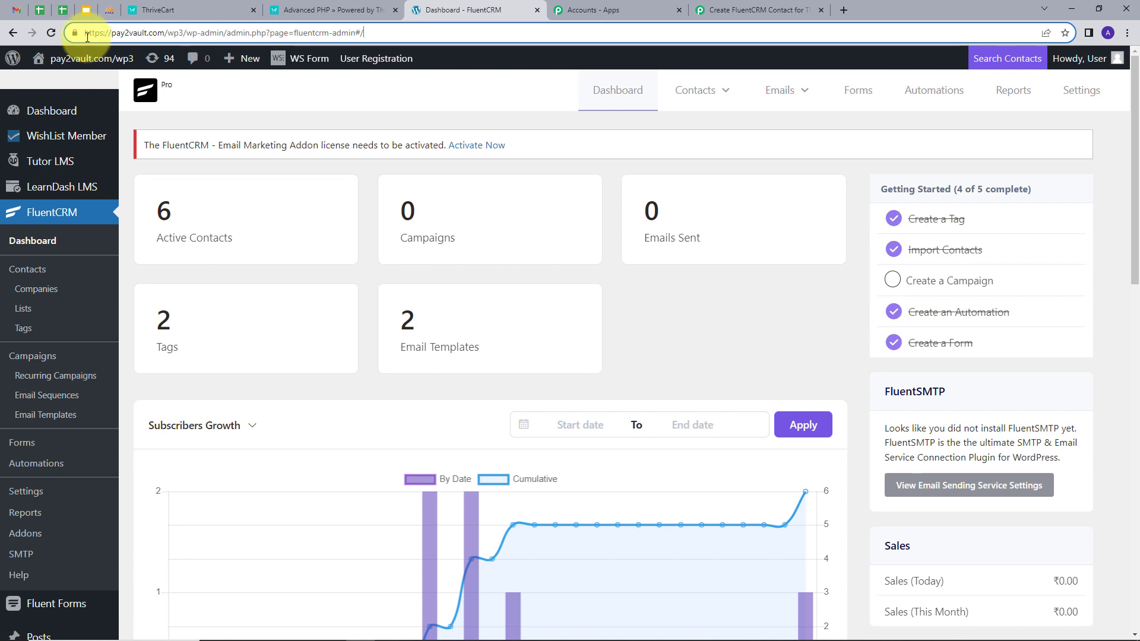
{"action": "left_click_drag", "start_coordinate": [82, 35], "coordinate": [409, 35]}
{"action": "key", "text": "ctrl+c"}
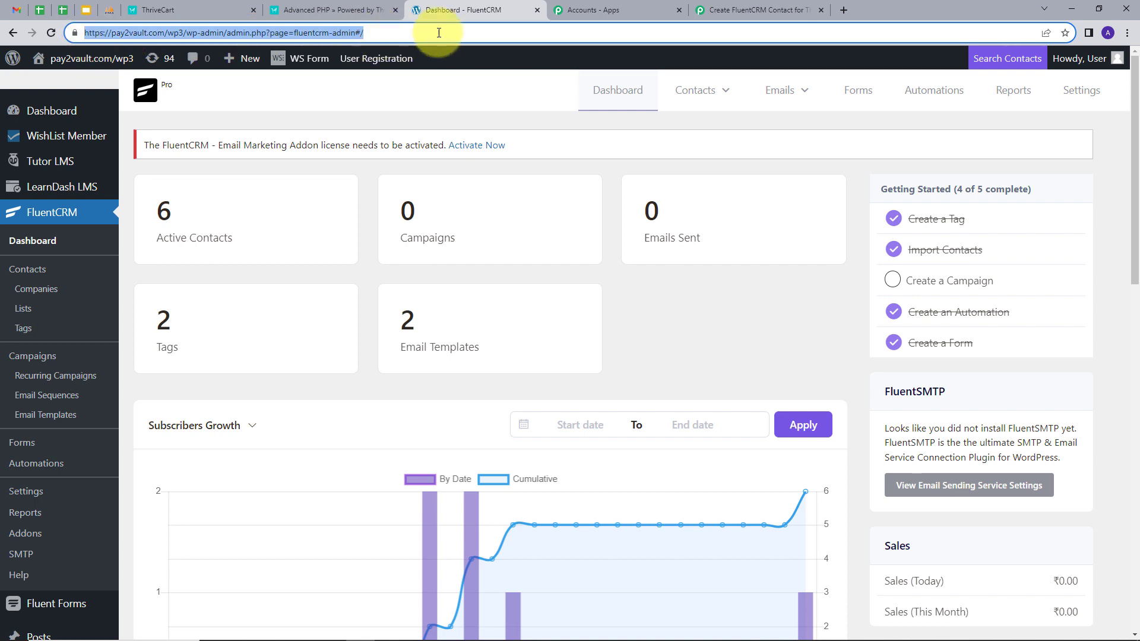
{"action": "left_click", "coordinate": [726, 11]}
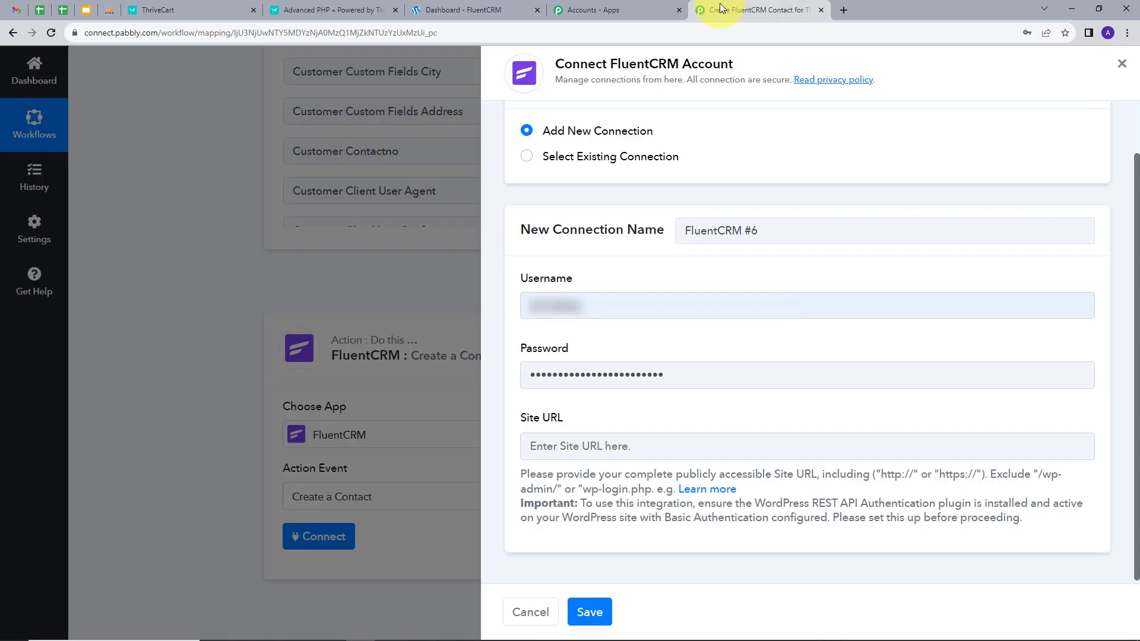
{"action": "left_click", "coordinate": [631, 442]}
{"action": "key", "text": "ctrl+v"}
{"action": "left_click_drag", "start_coordinate": [670, 447], "coordinate": [949, 462]}
{"action": "key", "text": "BackSpace"}
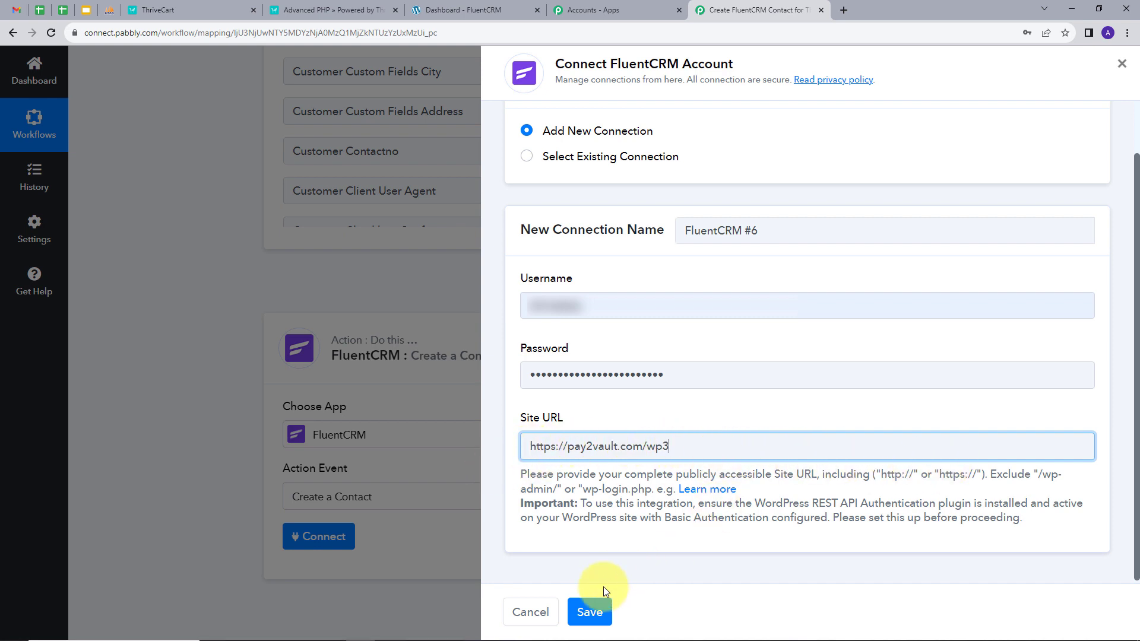
{"action": "left_click", "coordinate": [590, 611]}
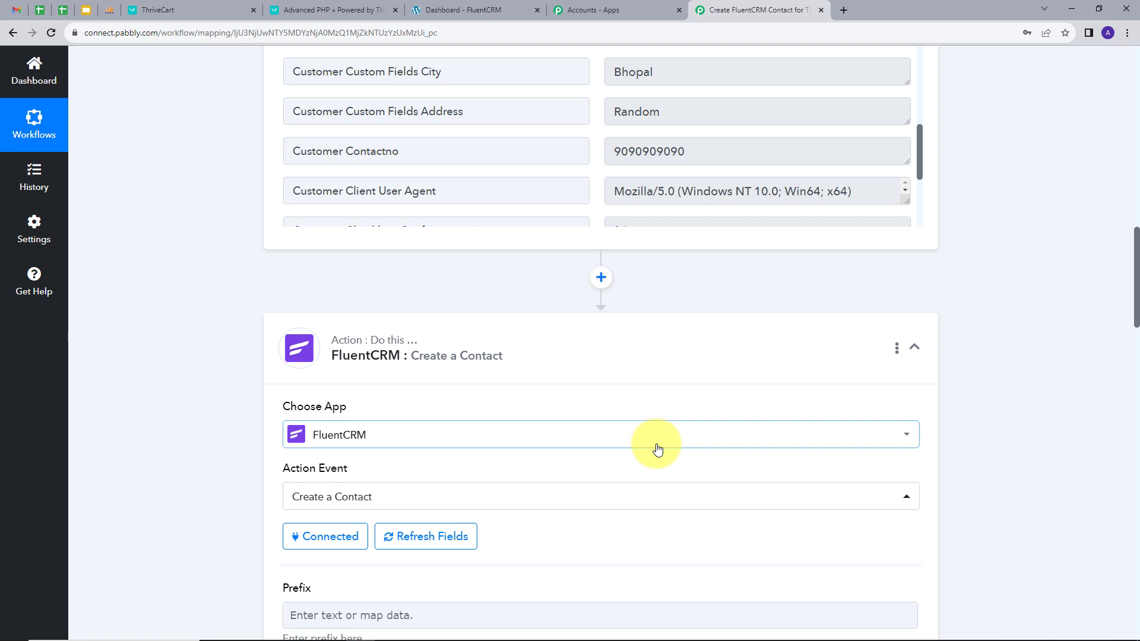
Map ThriveCart's customer first name and last name into FluentCRM's First Name and Last Name
{"action": "scroll", "coordinate": [658, 449], "scroll_direction": "down", "scroll_amount": 5}
{"action": "scroll", "coordinate": [497, 380], "scroll_direction": "down", "scroll_amount": 12}
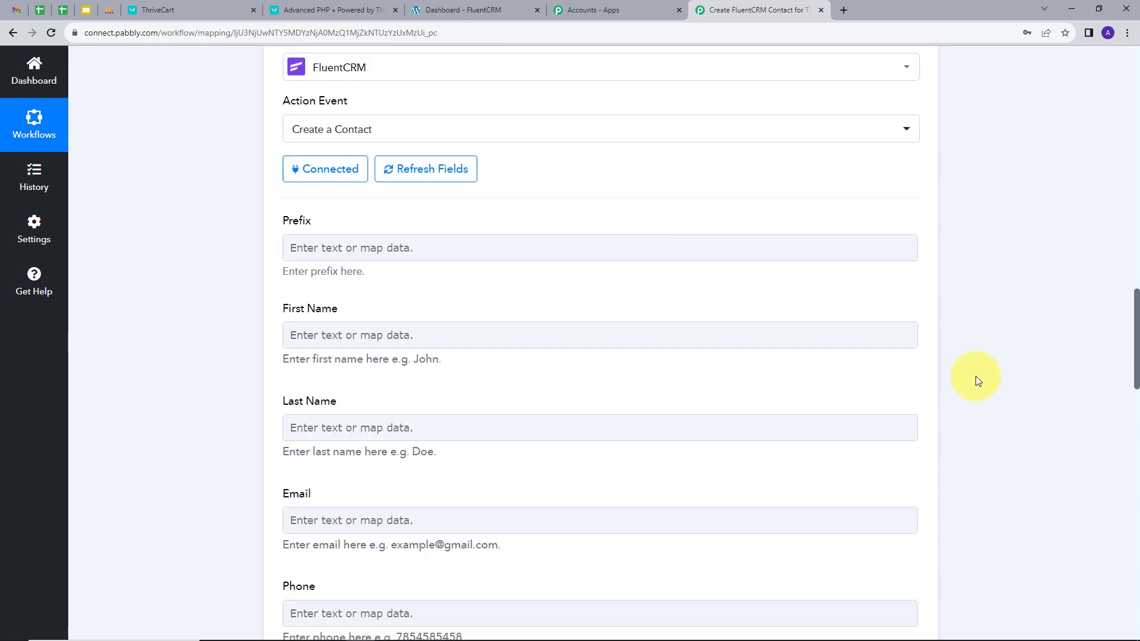
{"action": "scroll", "coordinate": [497, 380], "scroll_direction": "down", "scroll_amount": 2}
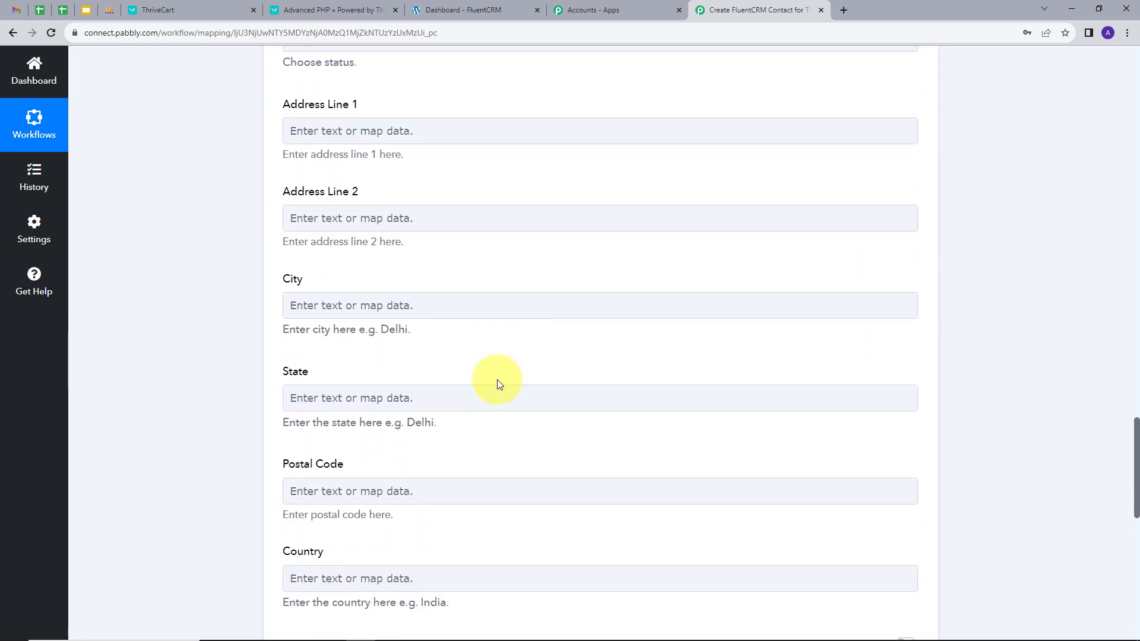
{"action": "scroll", "coordinate": [497, 380], "scroll_direction": "up", "scroll_amount": 4}
{"action": "scroll", "coordinate": [497, 381], "scroll_direction": "up", "scroll_amount": 10}
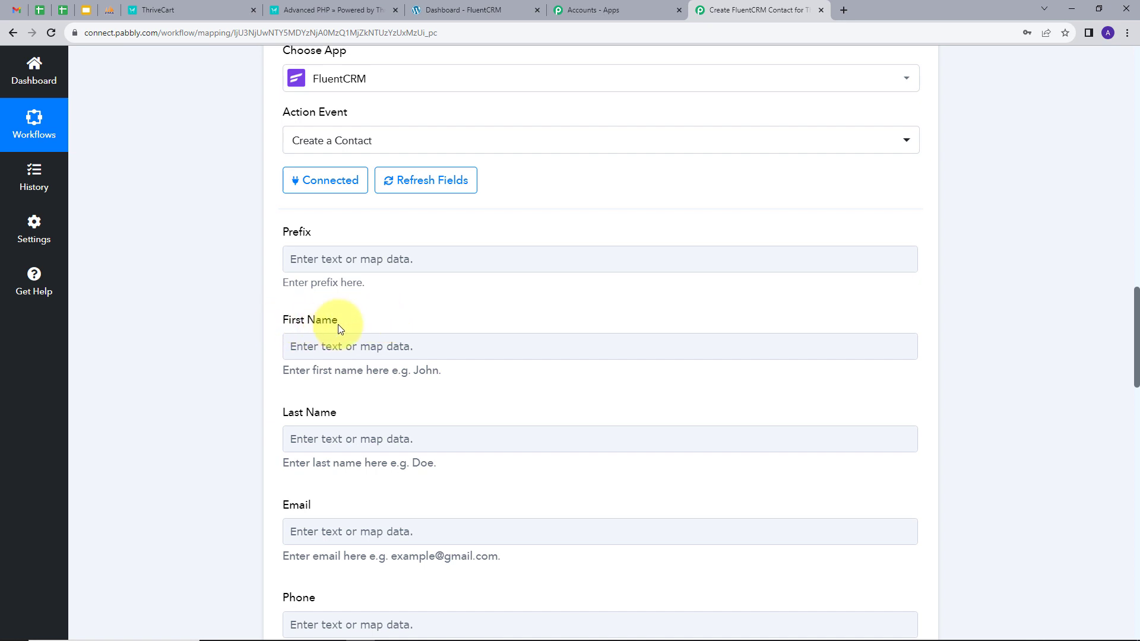
{"action": "left_click", "coordinate": [431, 341]}
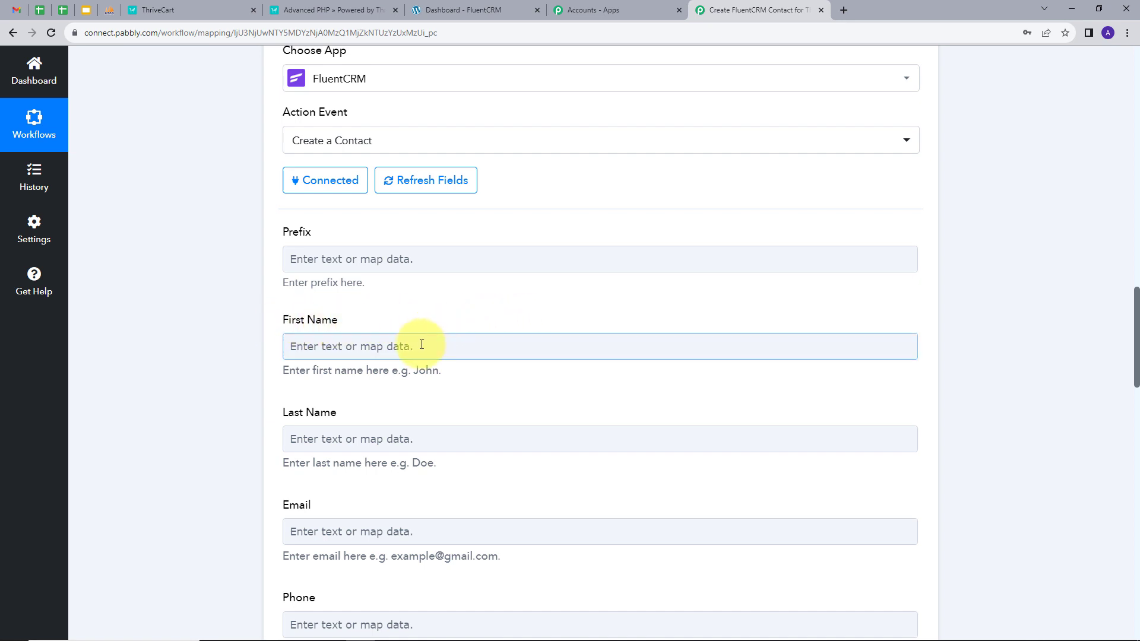
{"action": "left_click", "coordinate": [443, 345]}
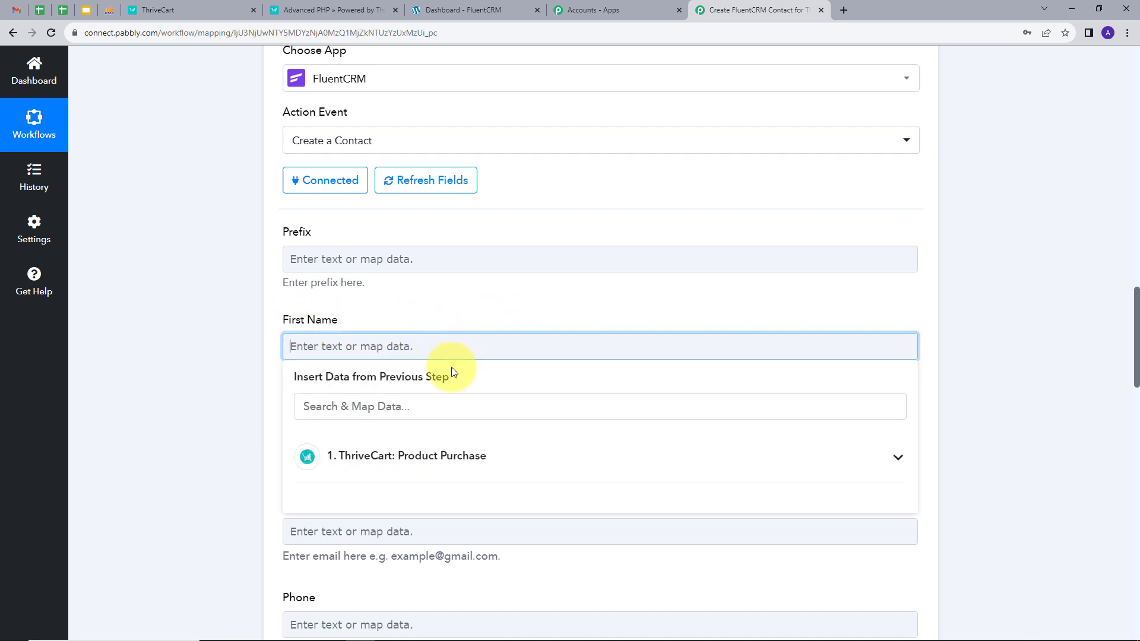
{"action": "left_click", "coordinate": [454, 455]}
{"action": "left_click", "coordinate": [382, 410]}
{"action": "type", "text": "fir"}
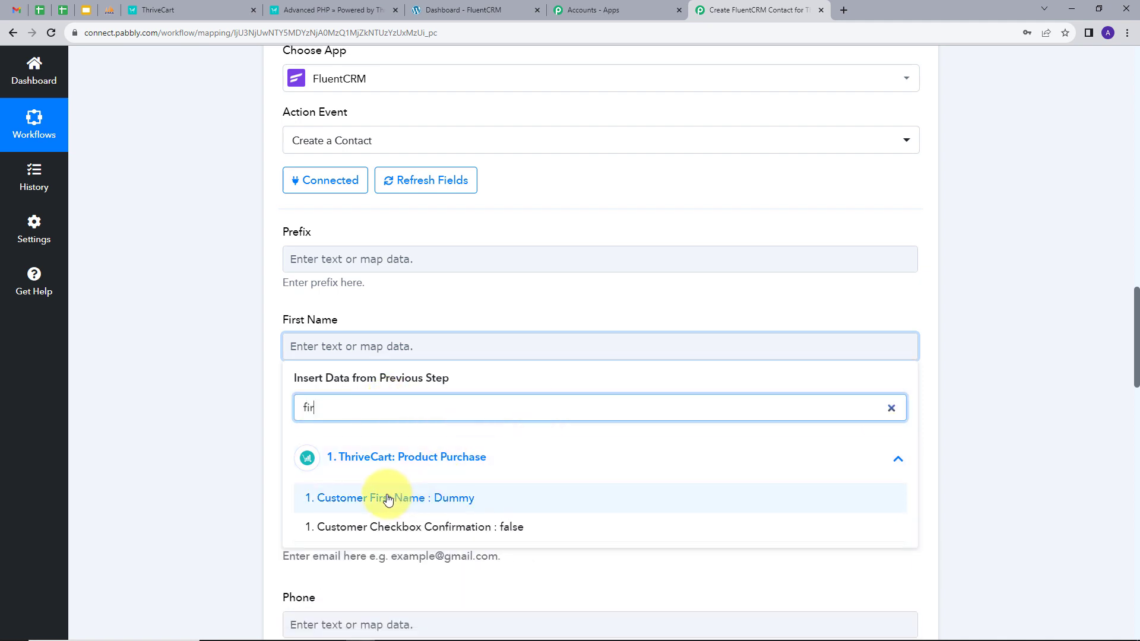
{"action": "left_click", "coordinate": [388, 500]}
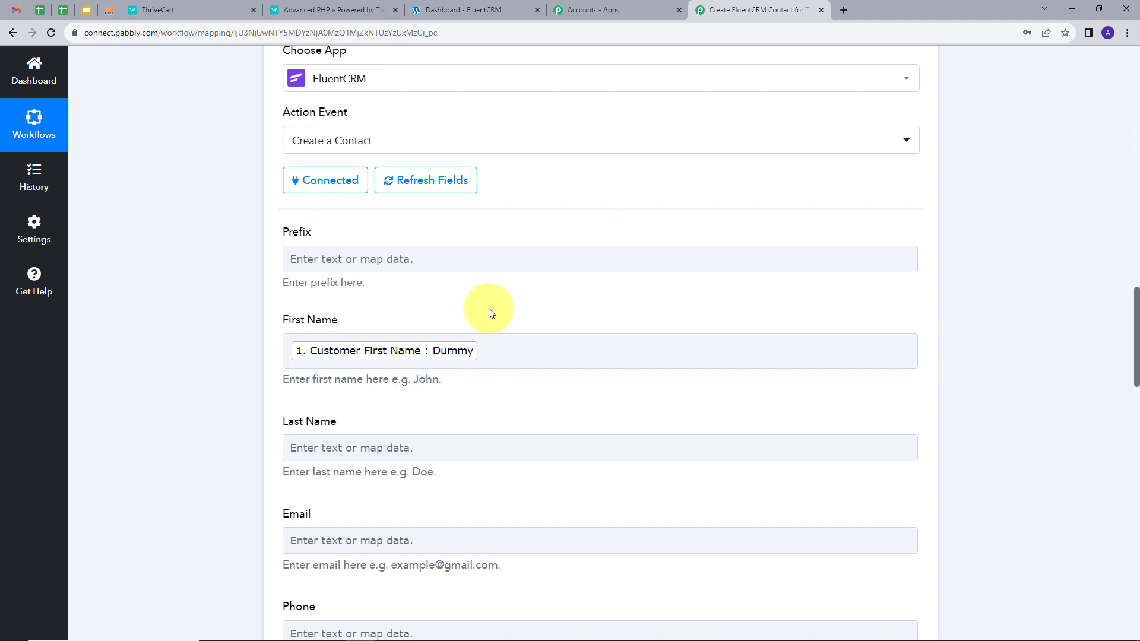
{"action": "scroll", "coordinate": [489, 308], "scroll_direction": "down", "scroll_amount": 2}
{"action": "left_click", "coordinate": [365, 326]}
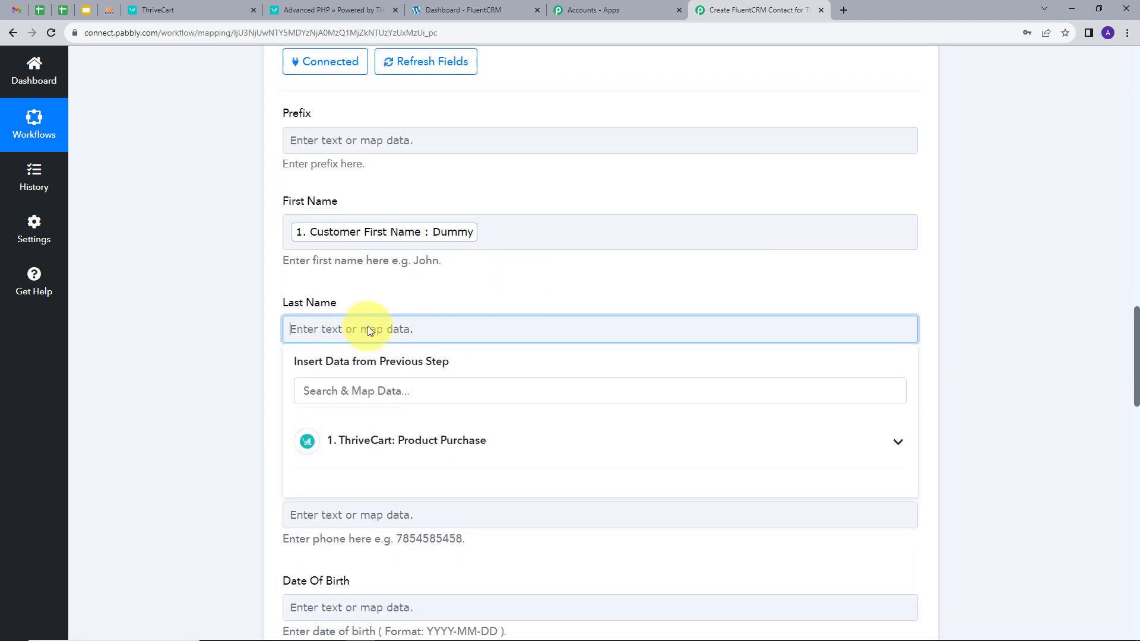
{"action": "left_click", "coordinate": [375, 440]}
{"action": "left_click", "coordinate": [414, 396]}
{"action": "type", "text": "las"}
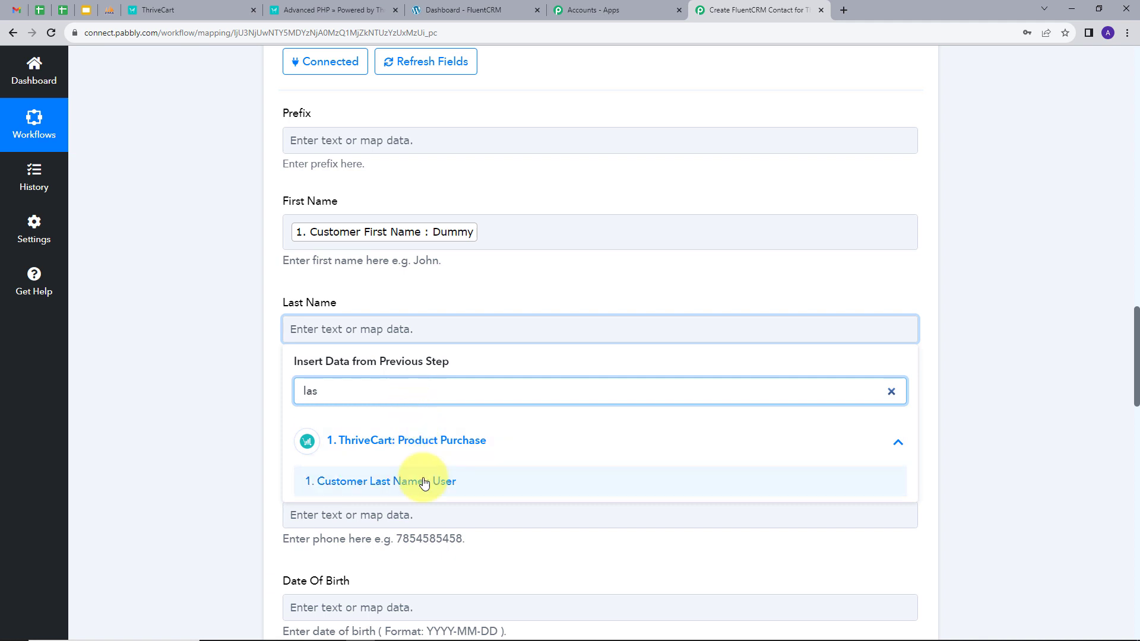
{"action": "left_click", "coordinate": [457, 480]}
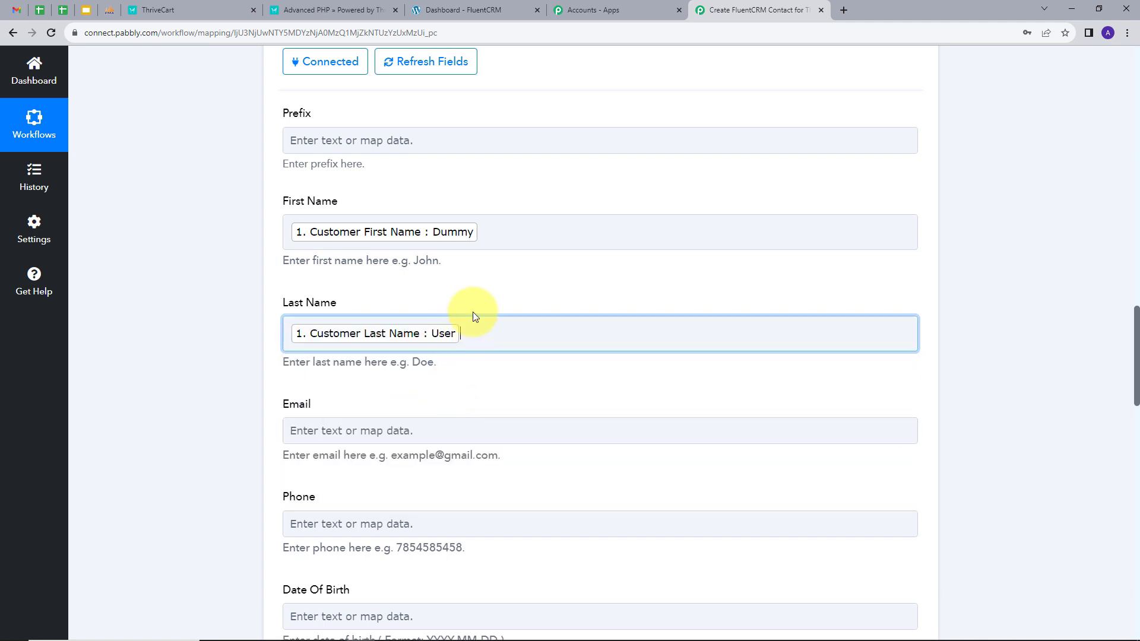
Map the customer's email into Email and contact number into Phone
{"action": "scroll", "coordinate": [508, 277], "scroll_direction": "down", "scroll_amount": 2}
{"action": "left_click", "coordinate": [439, 313]}
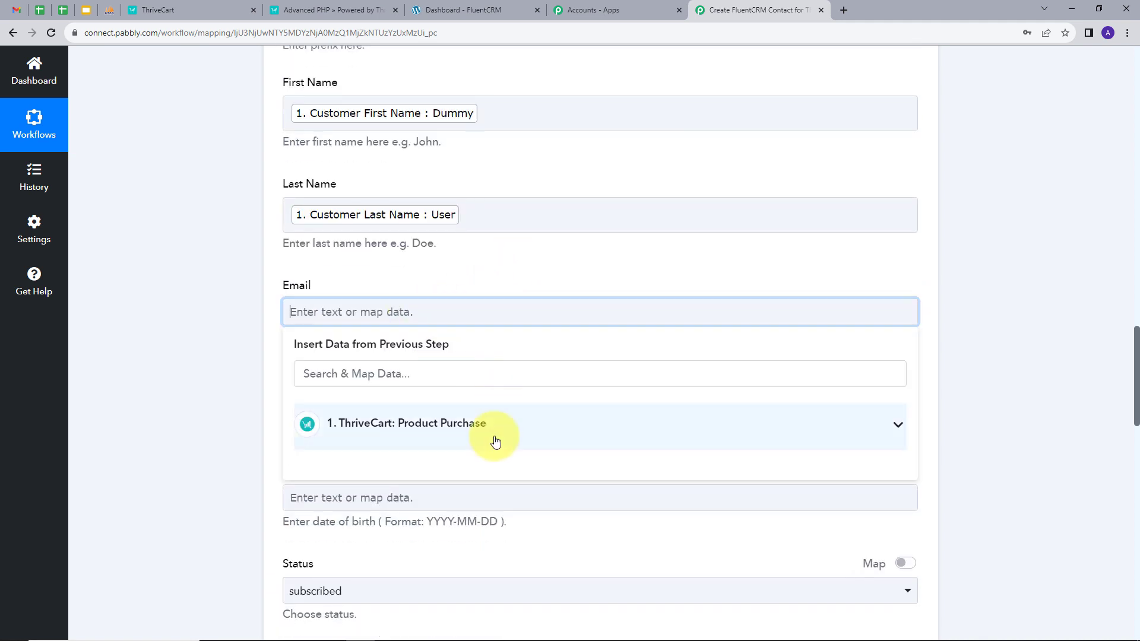
{"action": "left_click", "coordinate": [491, 438]}
{"action": "left_click", "coordinate": [420, 374]}
{"action": "type", "text": "em"}
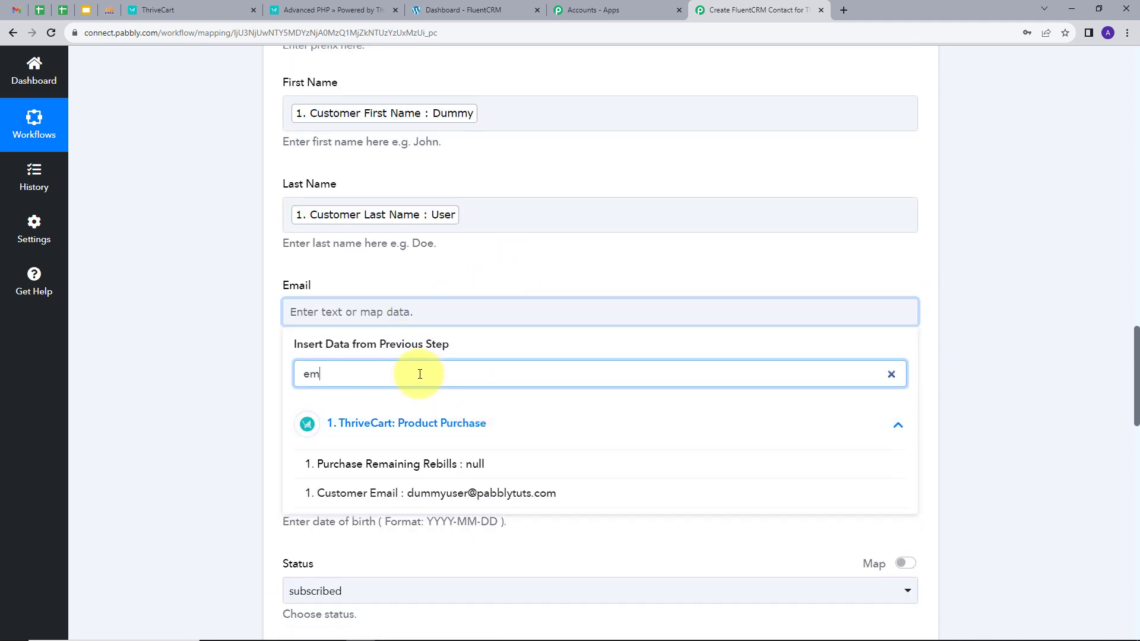
{"action": "left_click", "coordinate": [456, 495]}
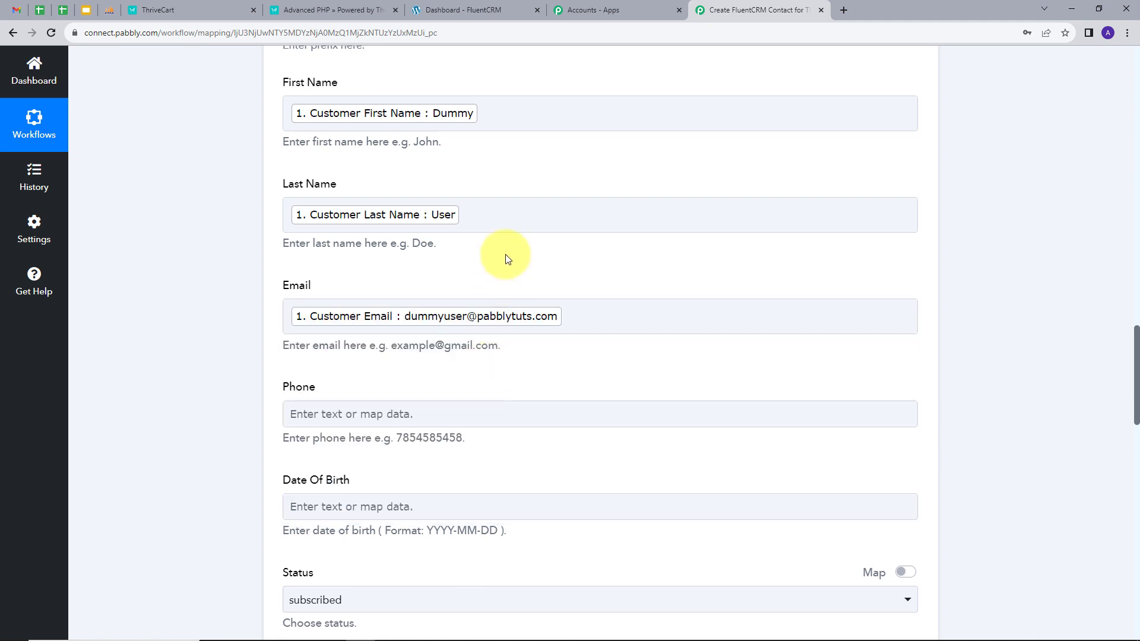
{"action": "scroll", "coordinate": [475, 280], "scroll_direction": "down", "scroll_amount": 2}
{"action": "left_click", "coordinate": [382, 300]}
{"action": "left_click", "coordinate": [446, 404]}
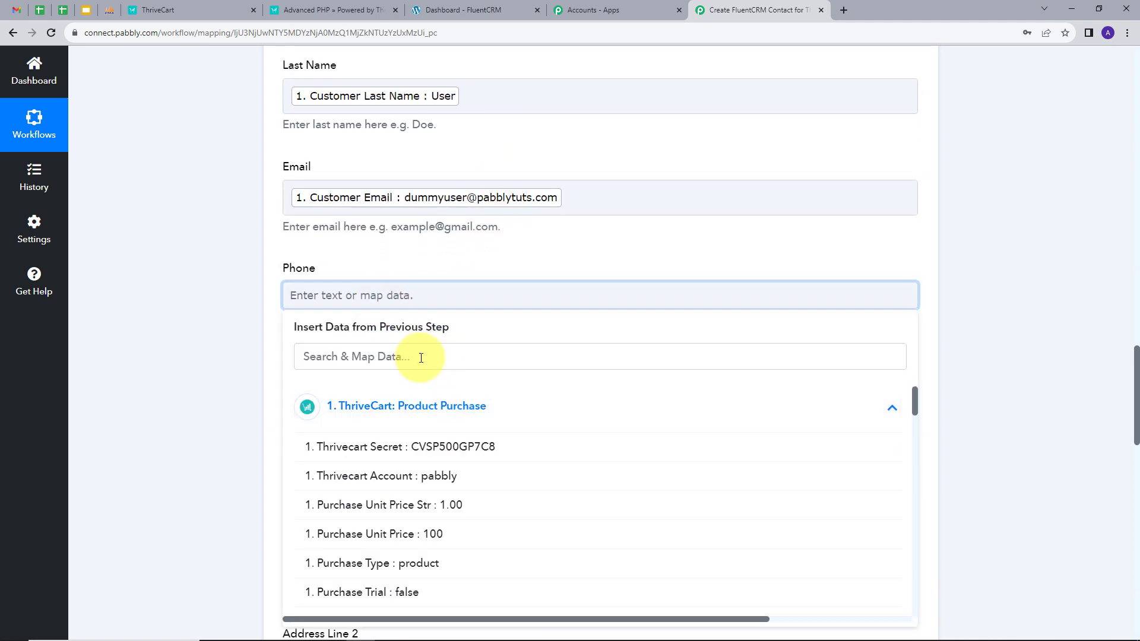
{"action": "left_click", "coordinate": [422, 356]}
{"action": "type", "text": "con"}
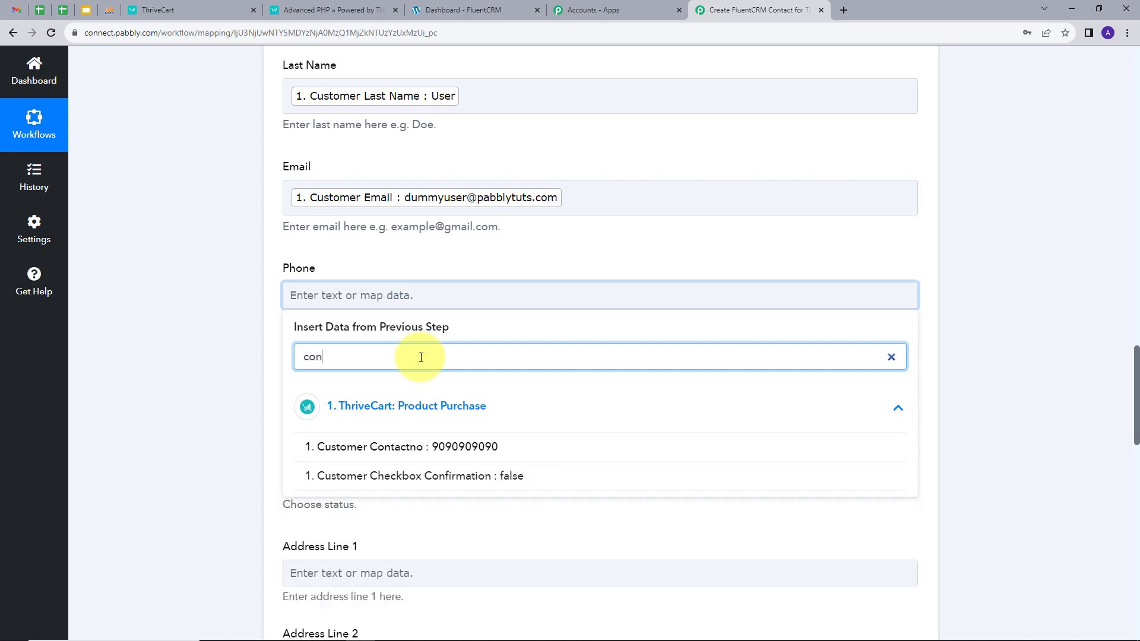
{"action": "left_click", "coordinate": [383, 446]}
Keep the contact Status set to subscribed
{"action": "scroll", "coordinate": [294, 264], "scroll_direction": "down", "scroll_amount": 2}
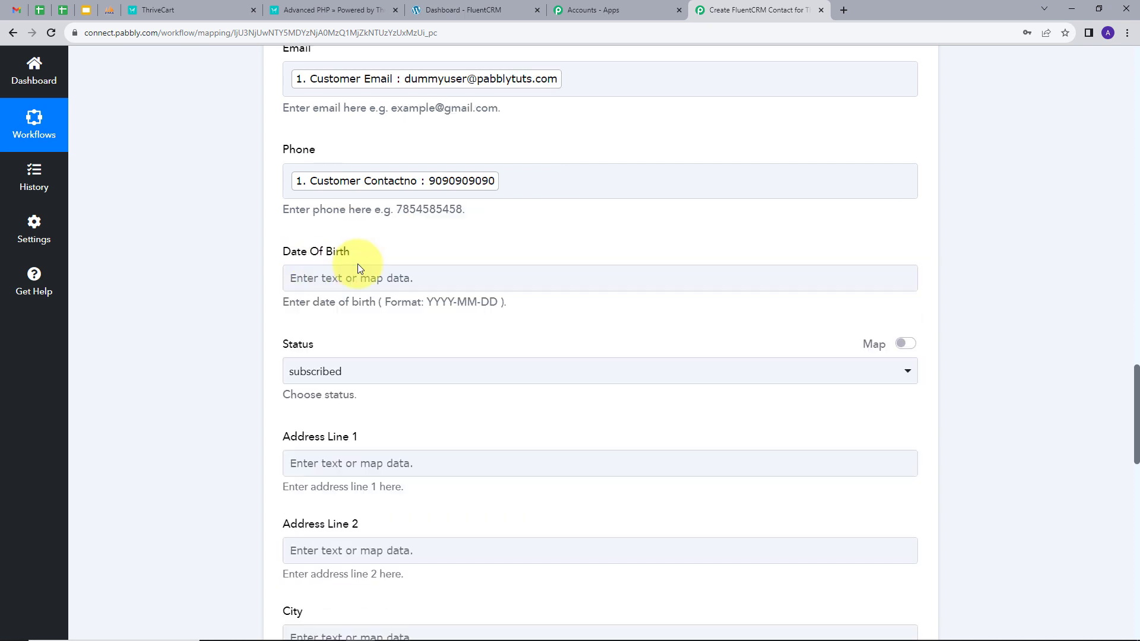
{"action": "scroll", "coordinate": [539, 314], "scroll_direction": "down", "scroll_amount": 1}
{"action": "left_click", "coordinate": [499, 311]}
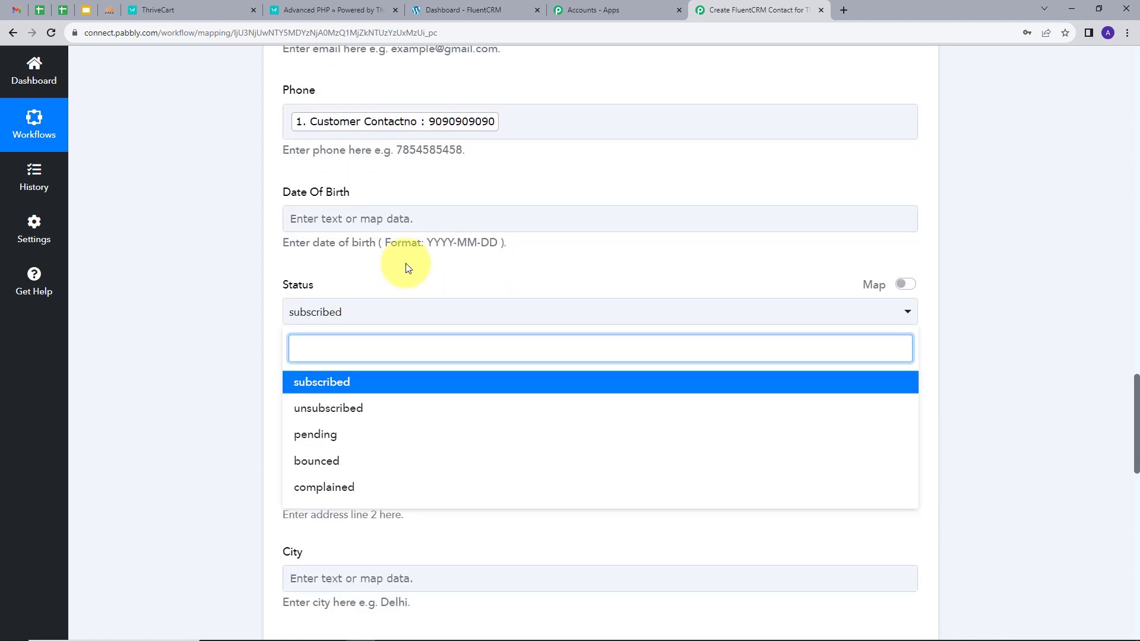
{"action": "left_click", "coordinate": [406, 267]}
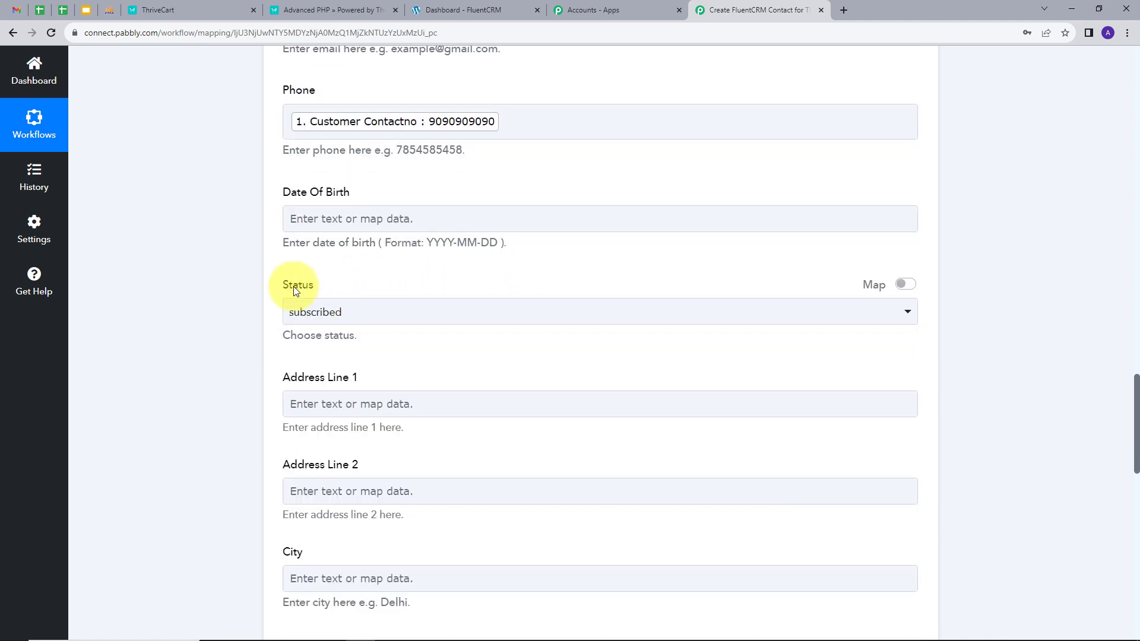
{"action": "left_click", "coordinate": [392, 319]}
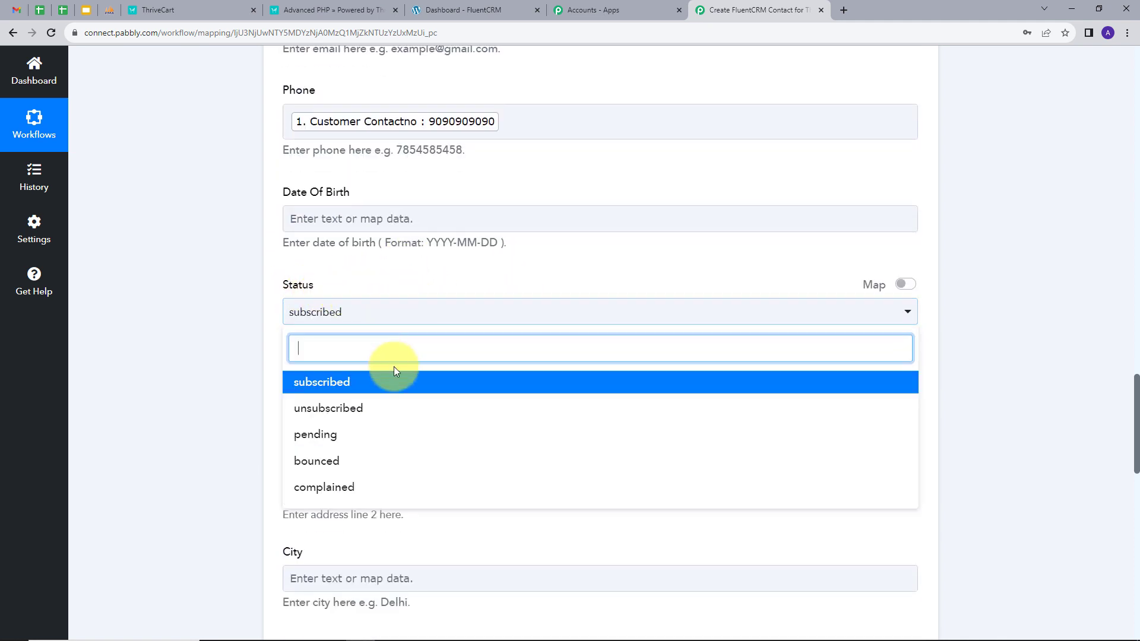
{"action": "left_click", "coordinate": [314, 389]}
{"action": "scroll", "coordinate": [277, 329], "scroll_direction": "down", "scroll_amount": 1}
{"action": "scroll", "coordinate": [413, 320], "scroll_direction": "down", "scroll_amount": 1}
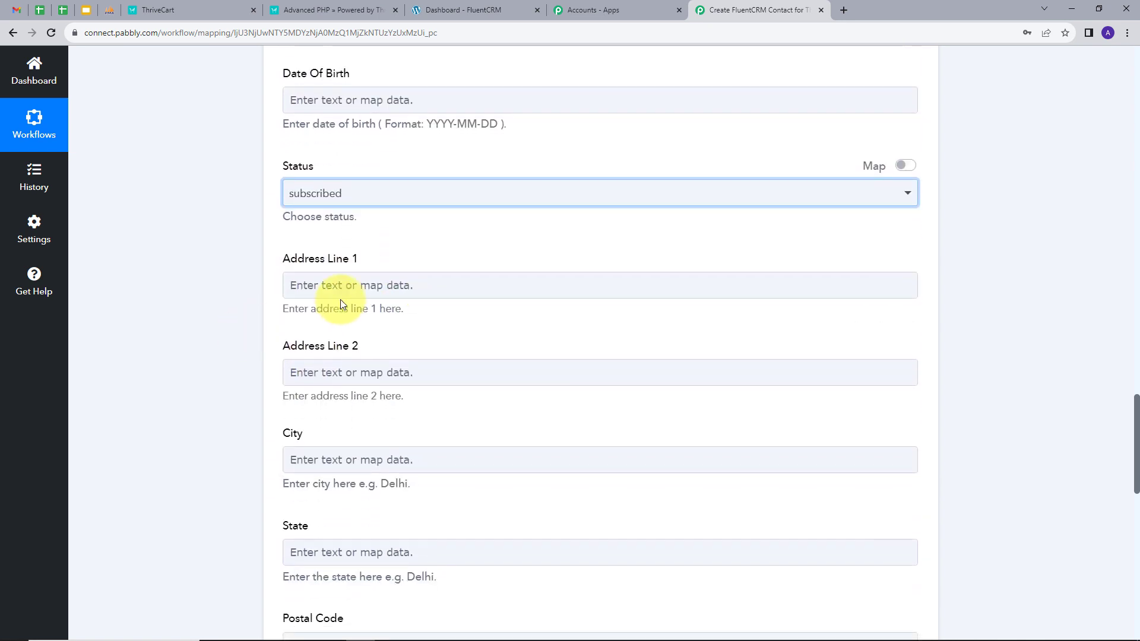
Map the customer's custom address and city fields into Address Line 1 and City
{"action": "left_click", "coordinate": [407, 285]}
{"action": "left_click", "coordinate": [419, 397]}
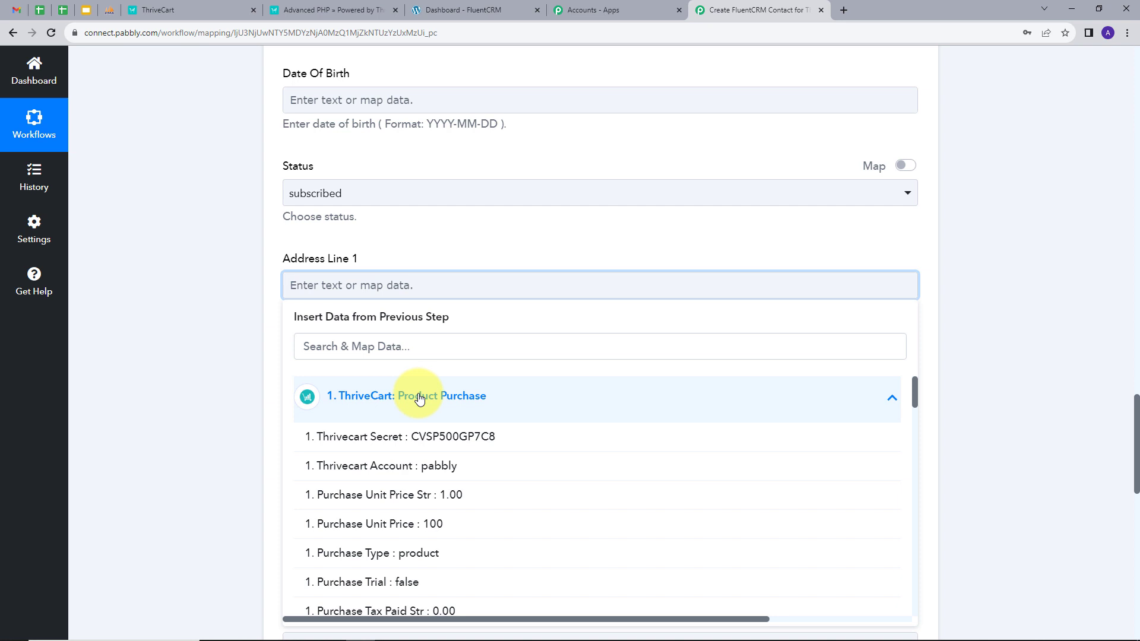
{"action": "left_click", "coordinate": [427, 344]}
{"action": "type", "text": "add"}
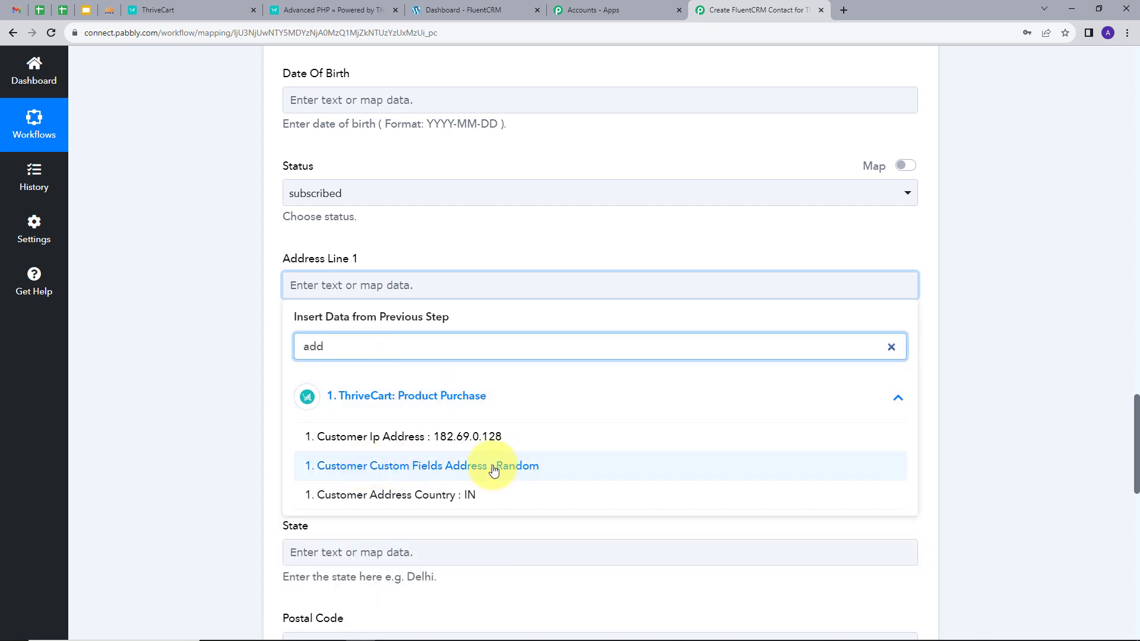
{"action": "left_click", "coordinate": [486, 466]}
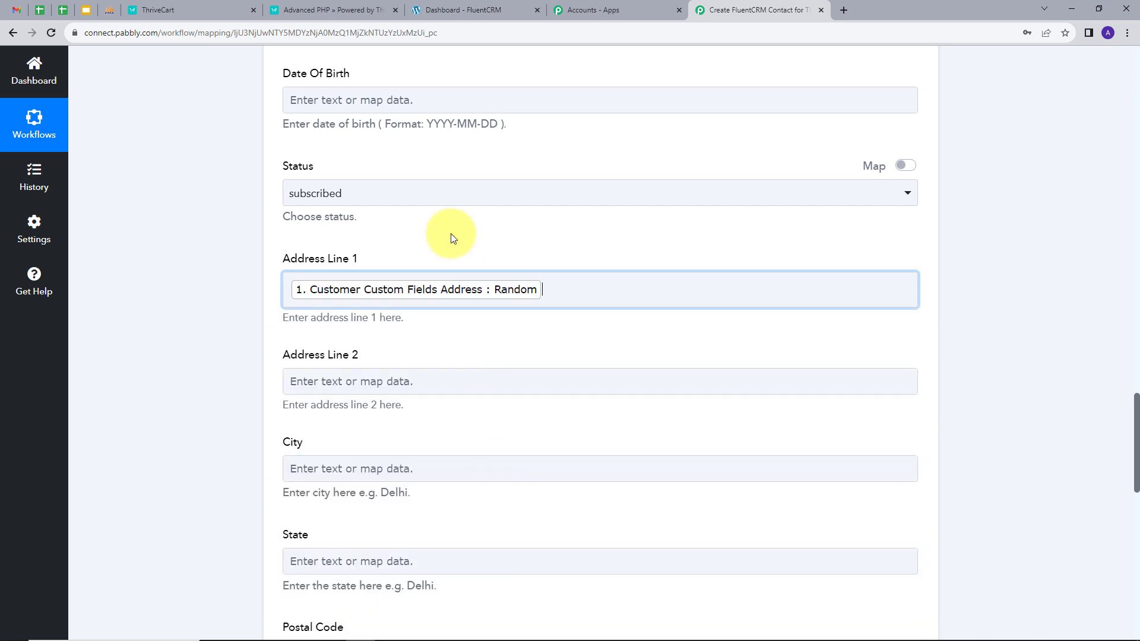
{"action": "scroll", "coordinate": [473, 269], "scroll_direction": "down", "scroll_amount": 1}
{"action": "left_click", "coordinate": [369, 410]}
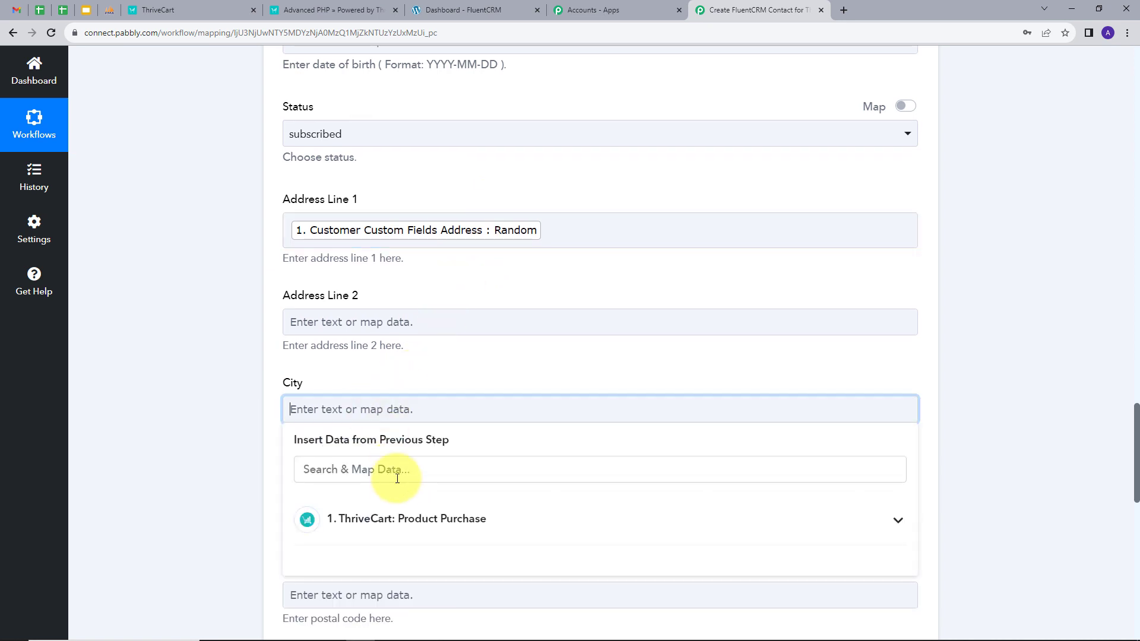
{"action": "left_click", "coordinate": [402, 501]}
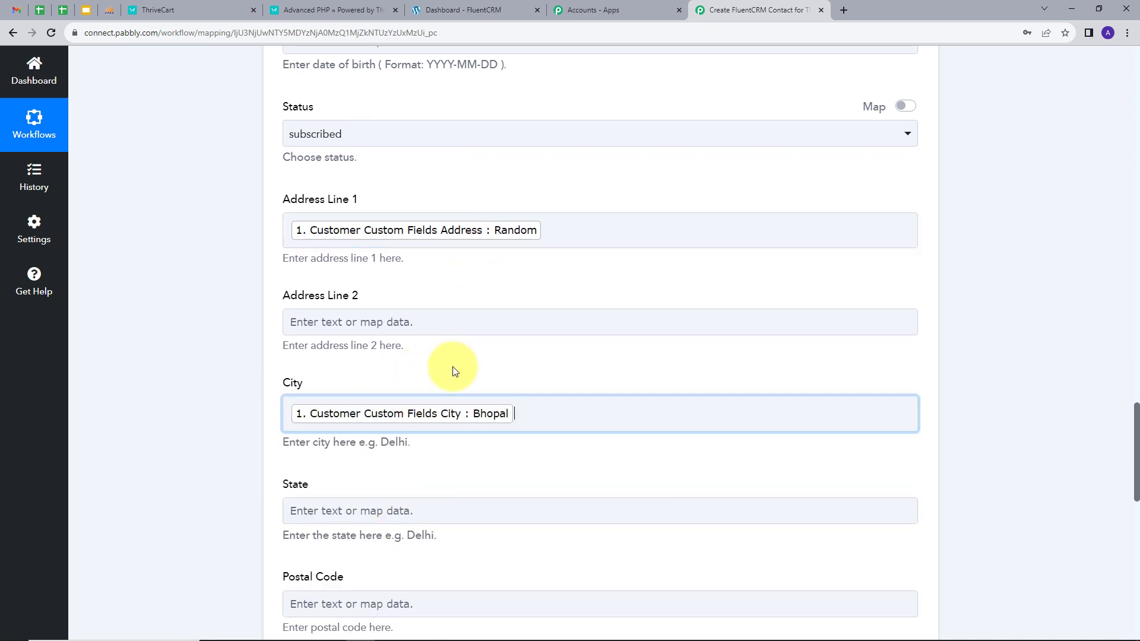
{"action": "scroll", "coordinate": [454, 371], "scroll_direction": "down", "scroll_amount": 2}
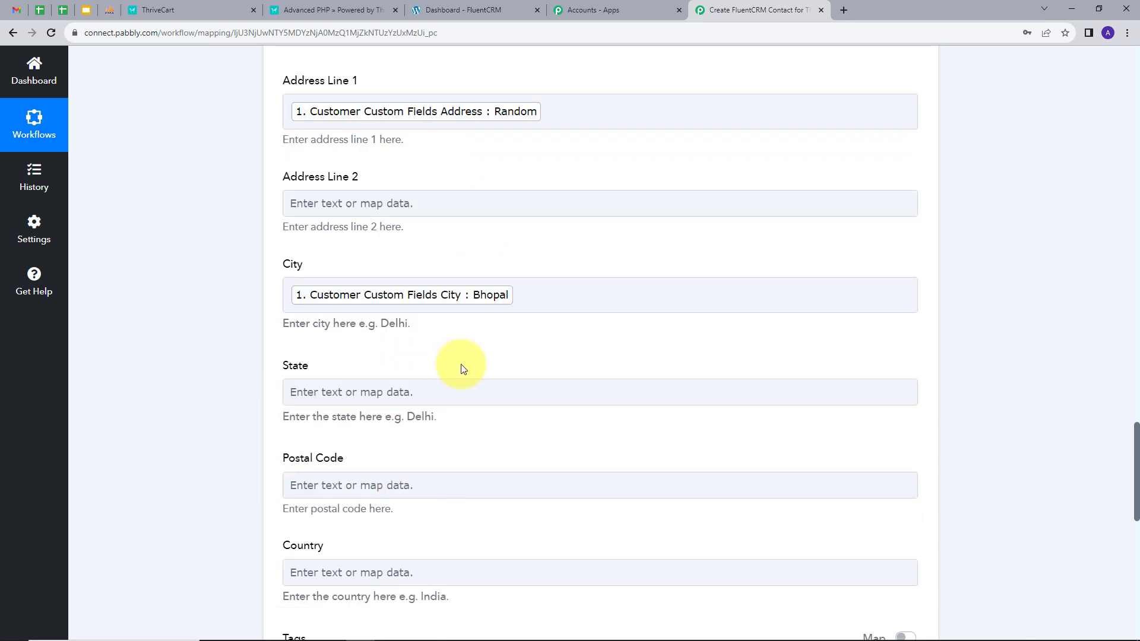
Map the customer's custom State into State and Pincode into Postal Code
{"action": "left_click", "coordinate": [369, 390]}
{"action": "left_click", "coordinate": [471, 491]}
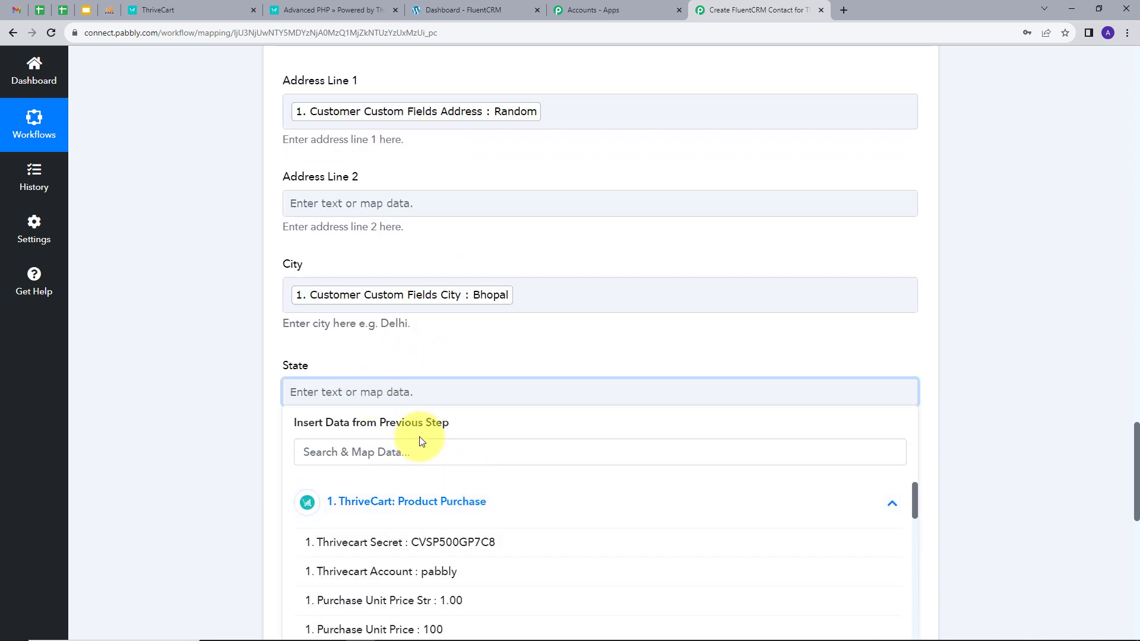
{"action": "left_click", "coordinate": [419, 446]}
{"action": "type", "text": "sta"}
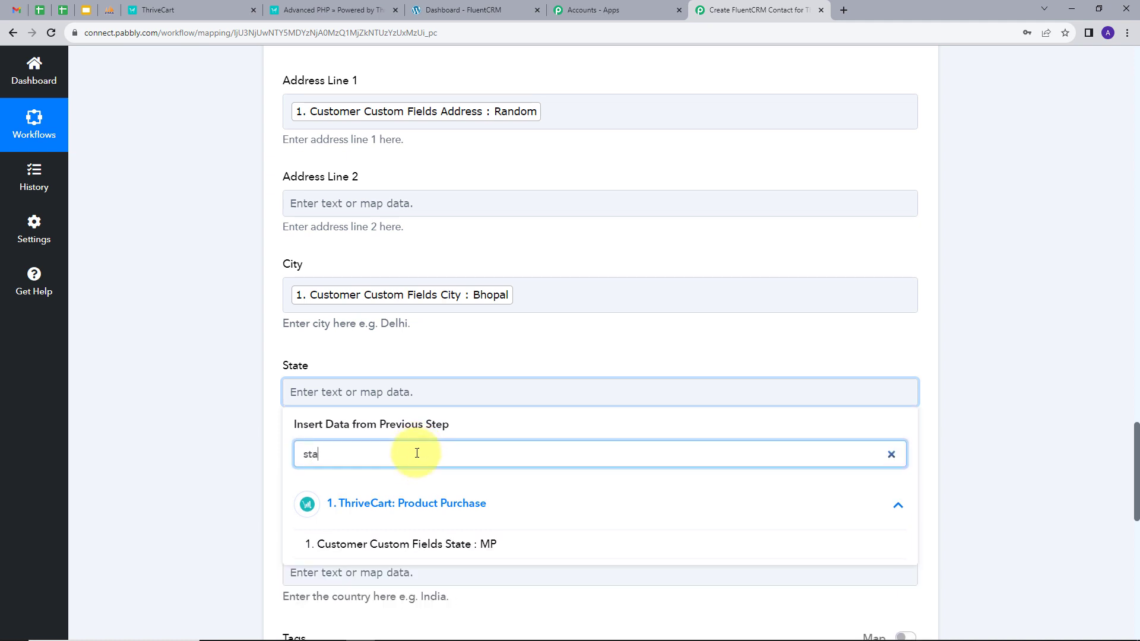
{"action": "left_click", "coordinate": [453, 540]}
{"action": "left_click", "coordinate": [509, 358]}
{"action": "scroll", "coordinate": [570, 321], "scroll_direction": "down", "scroll_amount": 2}
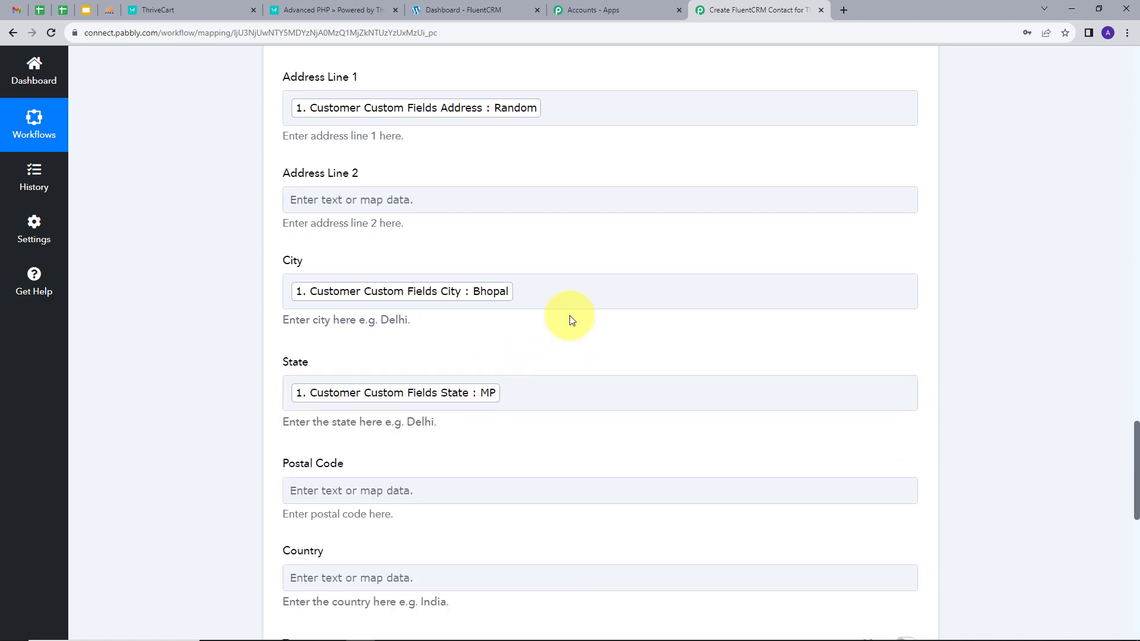
{"action": "left_click", "coordinate": [375, 371]}
{"action": "left_click", "coordinate": [460, 485]}
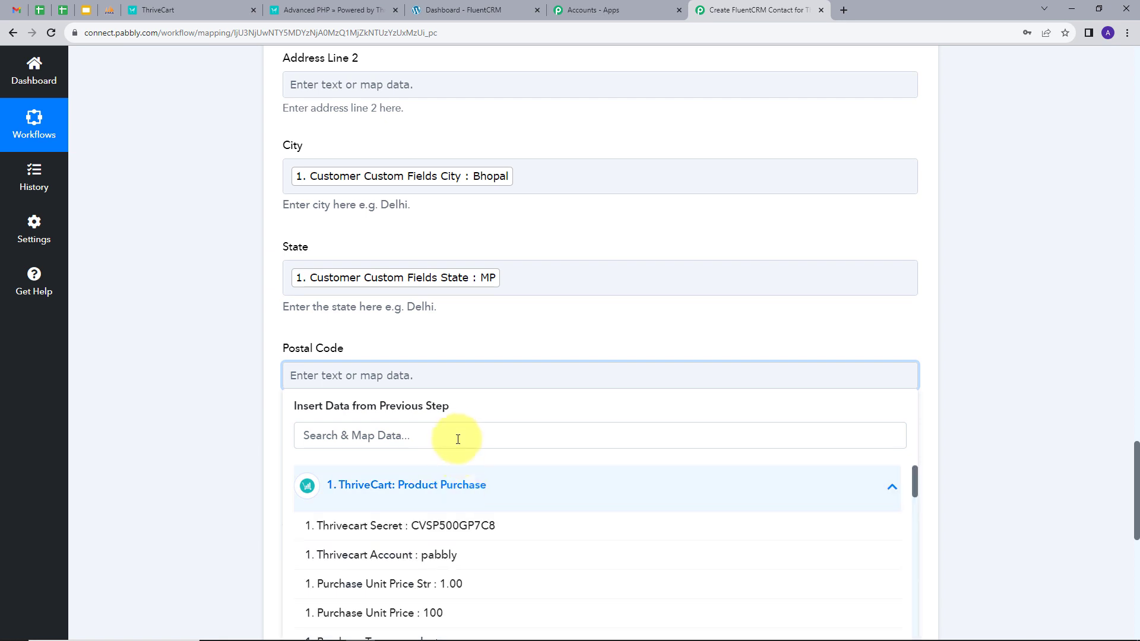
{"action": "left_click", "coordinate": [457, 435]}
{"action": "type", "text": "pi"}
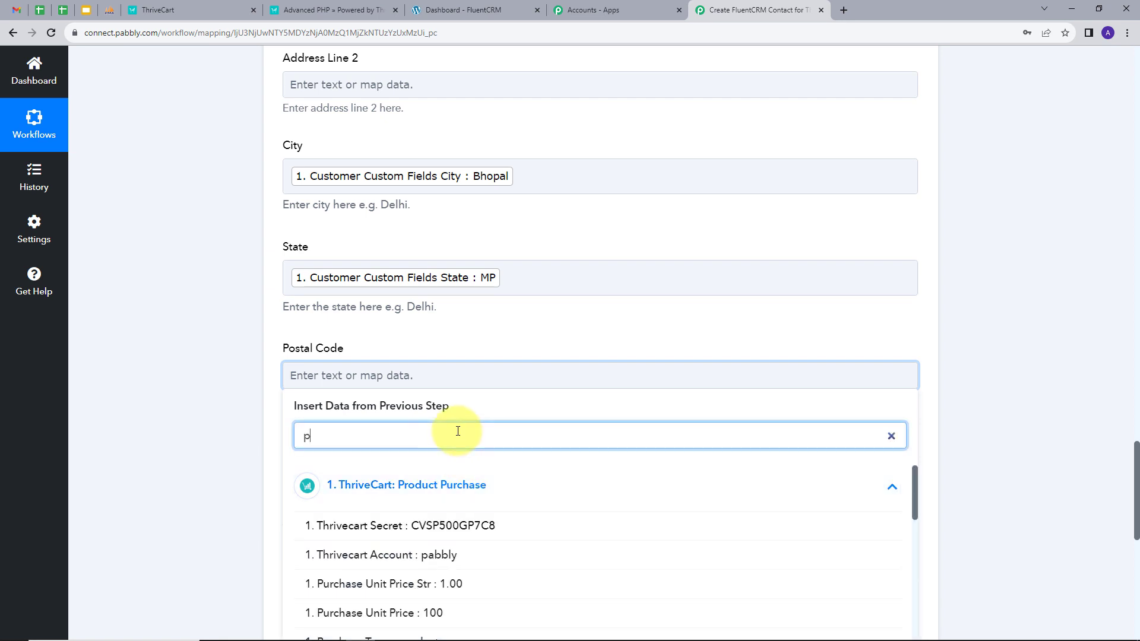
{"action": "left_click", "coordinate": [410, 450]}
{"action": "scroll", "coordinate": [394, 407], "scroll_direction": "down", "scroll_amount": 3}
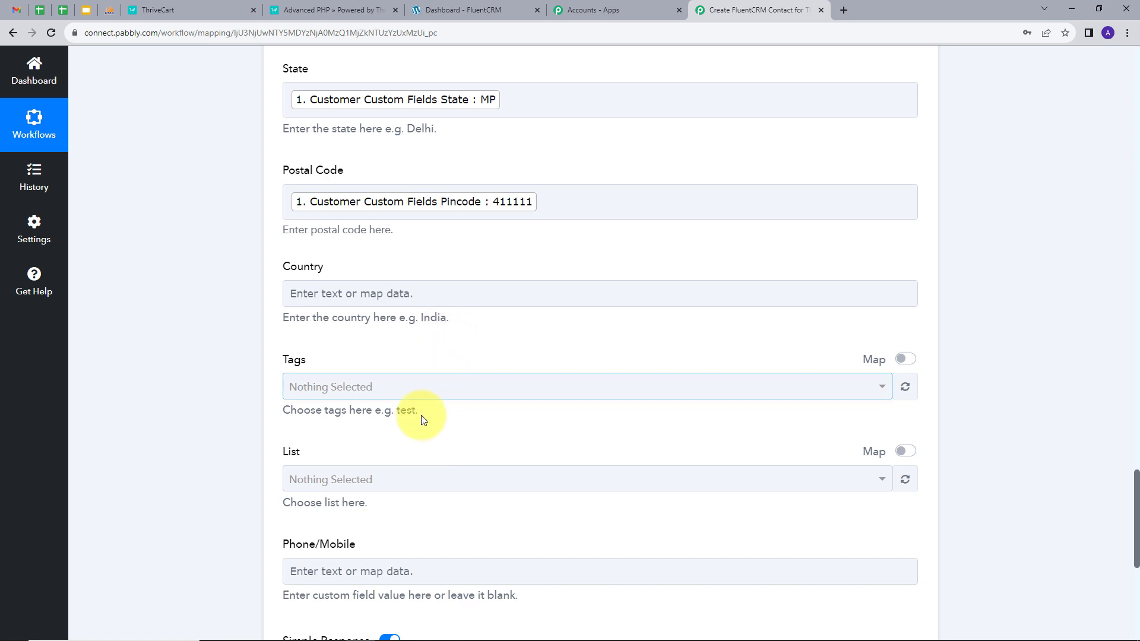
{"action": "scroll", "coordinate": [413, 426], "scroll_direction": "down", "scroll_amount": 1}
{"action": "scroll", "coordinate": [414, 426], "scroll_direction": "down", "scroll_amount": 1}
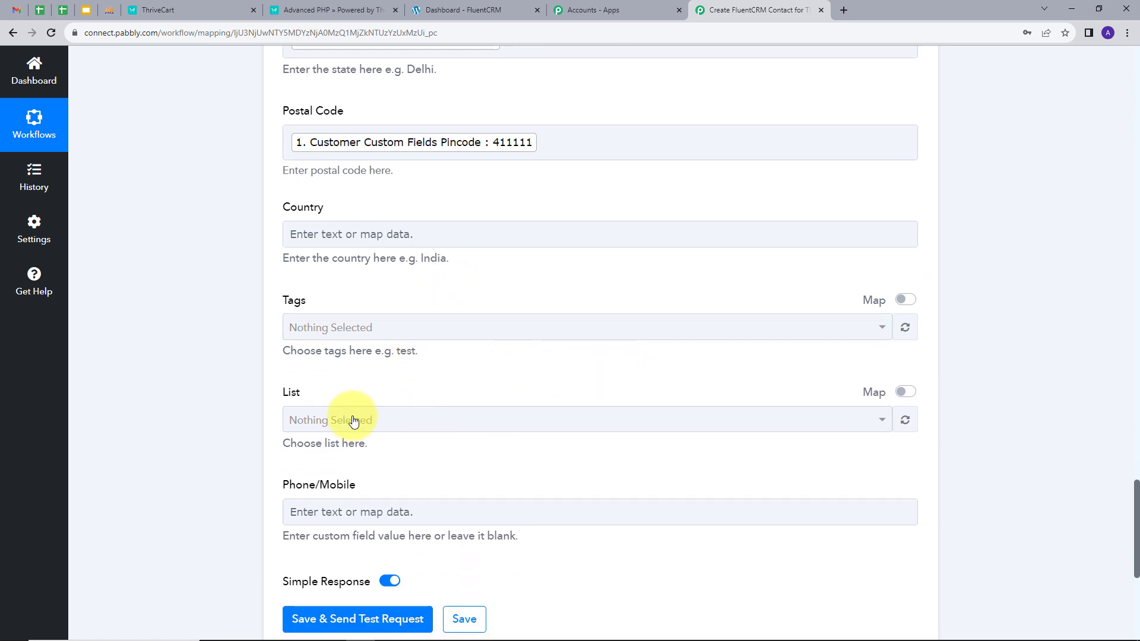
Choose Paid Customers as the FluentCRM list for new contacts
{"action": "left_click", "coordinate": [444, 423]}
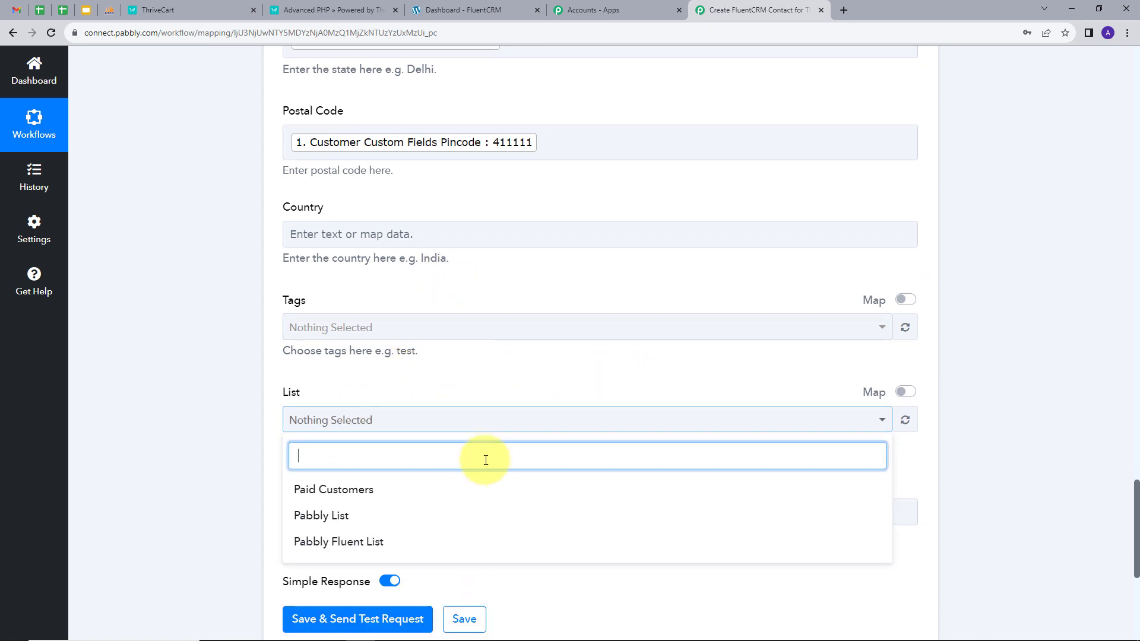
{"action": "left_click", "coordinate": [323, 496]}
{"action": "left_click", "coordinate": [440, 382]}
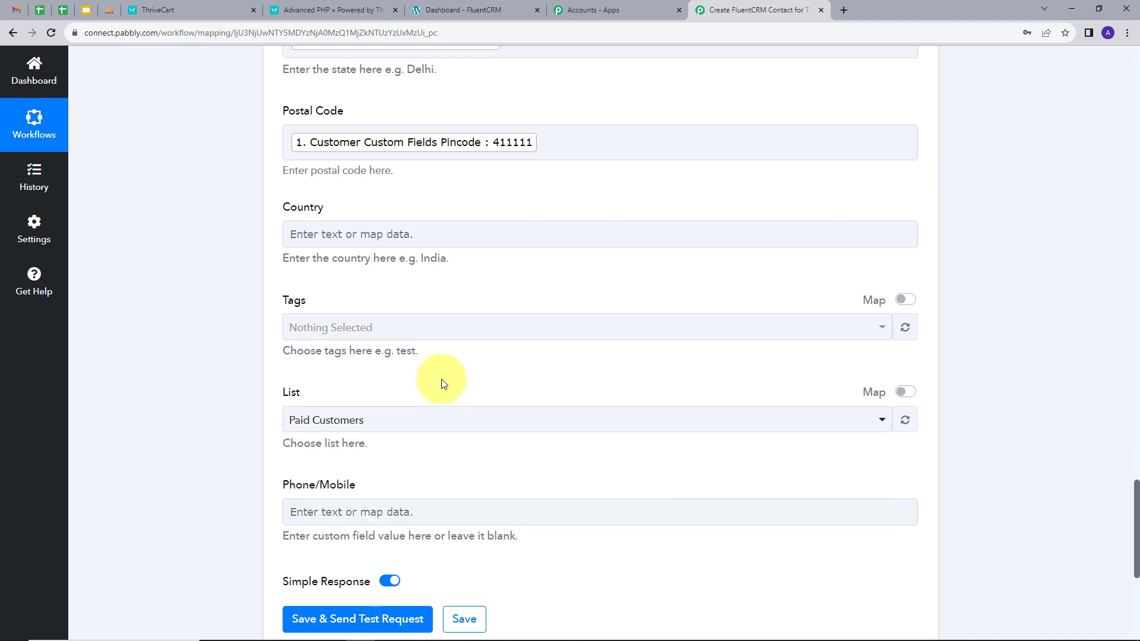
{"action": "scroll", "coordinate": [465, 385], "scroll_direction": "down", "scroll_amount": 2}
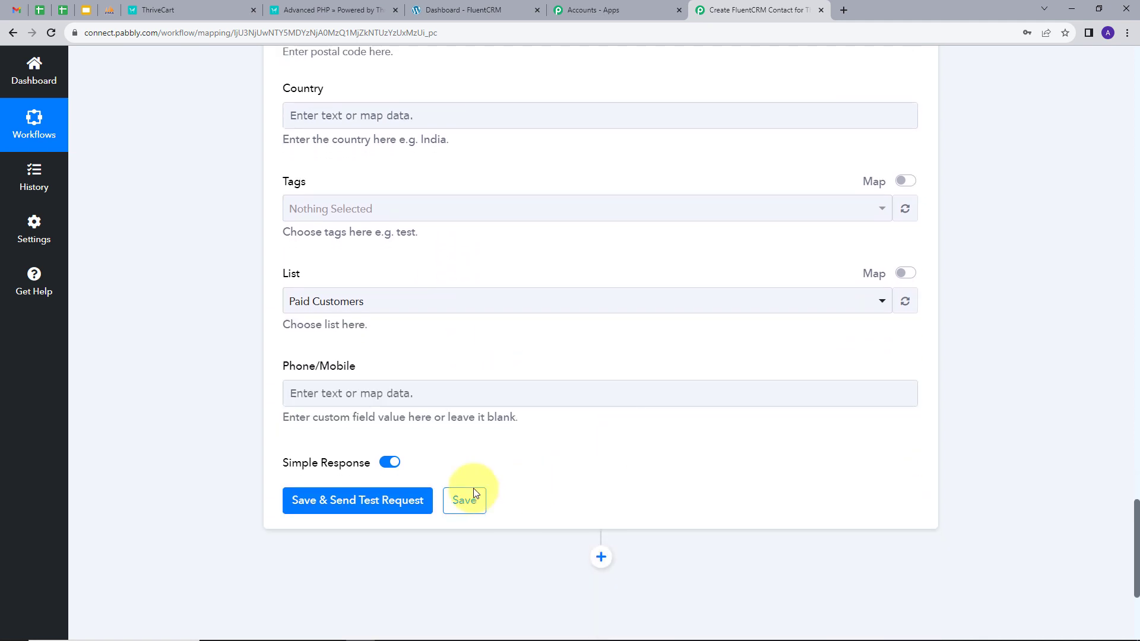
Save the action and send a test request, reviewing the subscriber-added response
{"action": "left_click", "coordinate": [354, 505]}
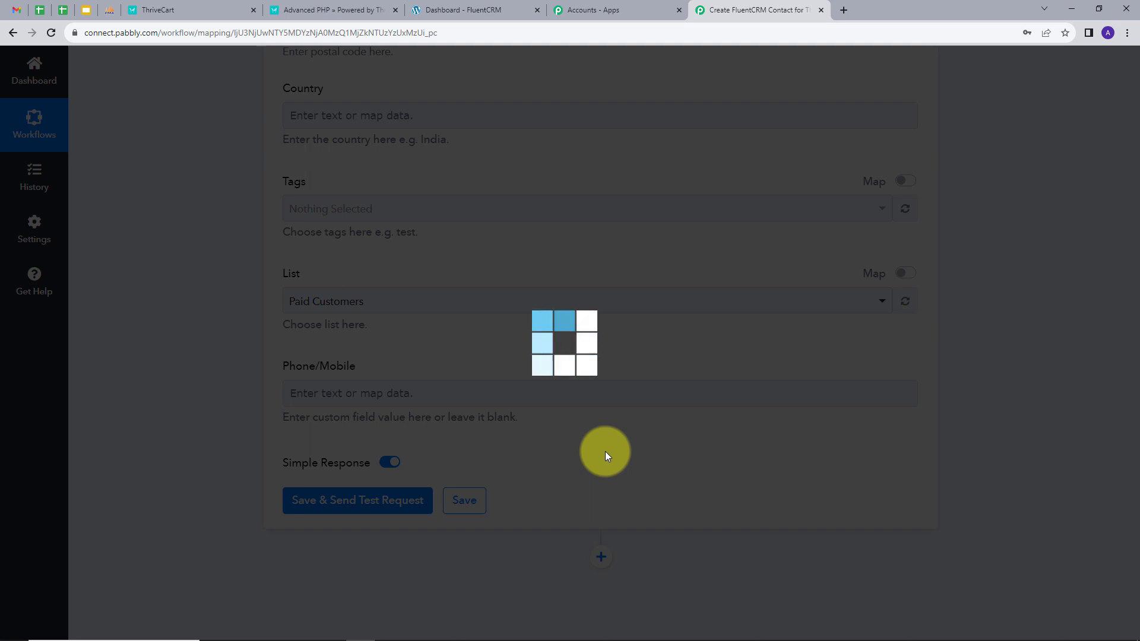
{"action": "scroll", "coordinate": [682, 371], "scroll_direction": "down", "scroll_amount": 4}
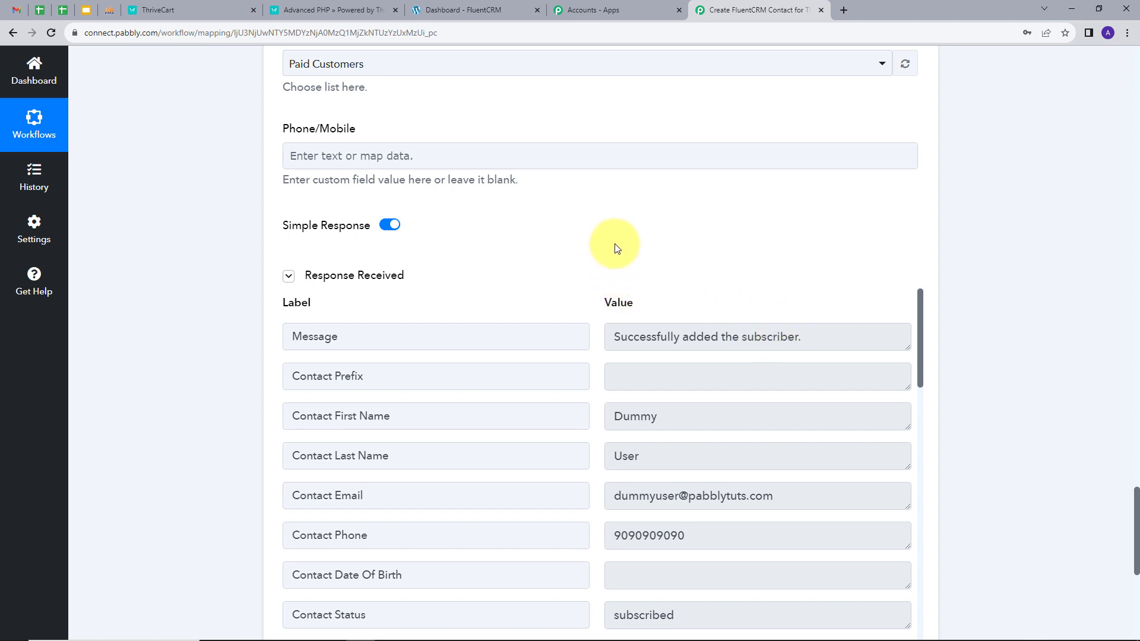
{"action": "scroll", "coordinate": [742, 321], "scroll_direction": "down", "scroll_amount": 1}
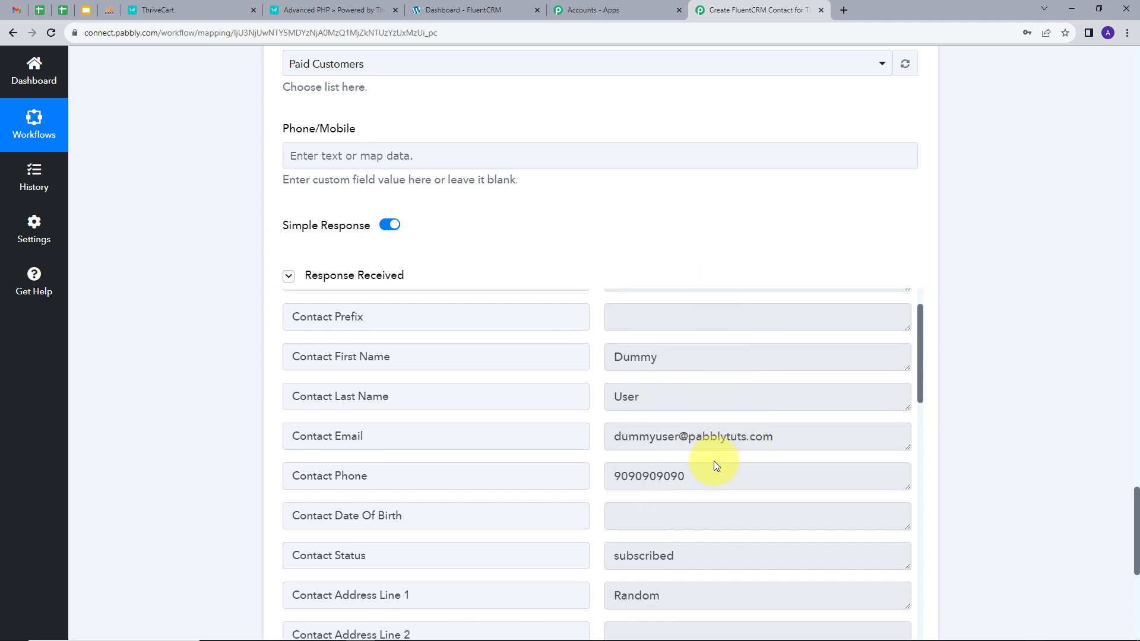
{"action": "left_click", "coordinate": [451, 12]}
Open the Paid Customers list in FluentCRM and open the new contact's profile
{"action": "left_click", "coordinate": [27, 305]}
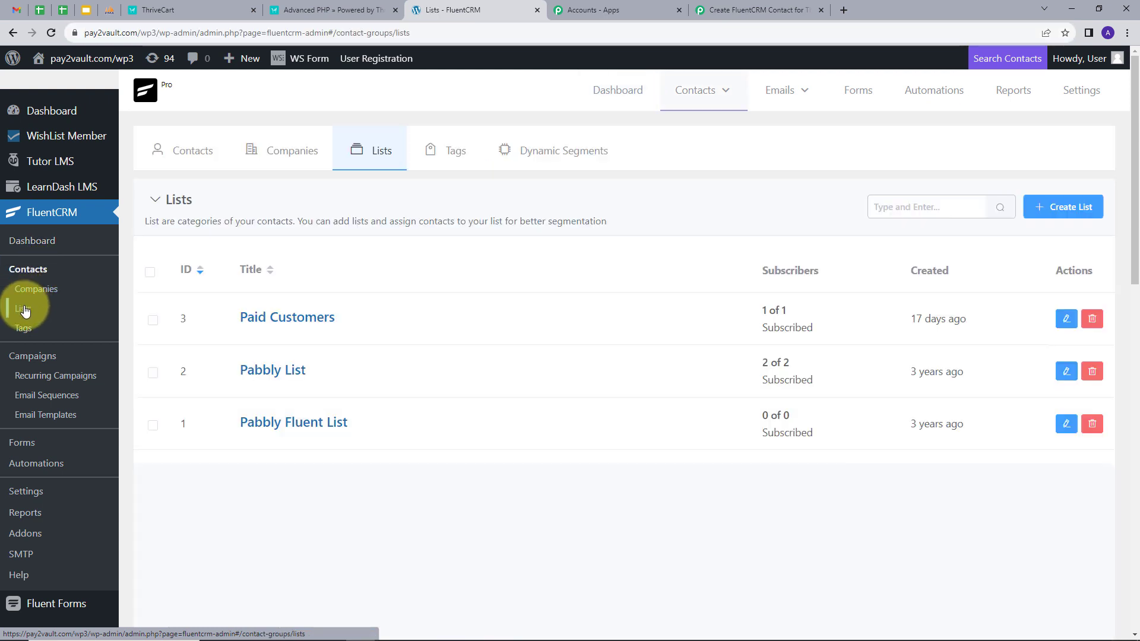
{"action": "left_click", "coordinate": [275, 321]}
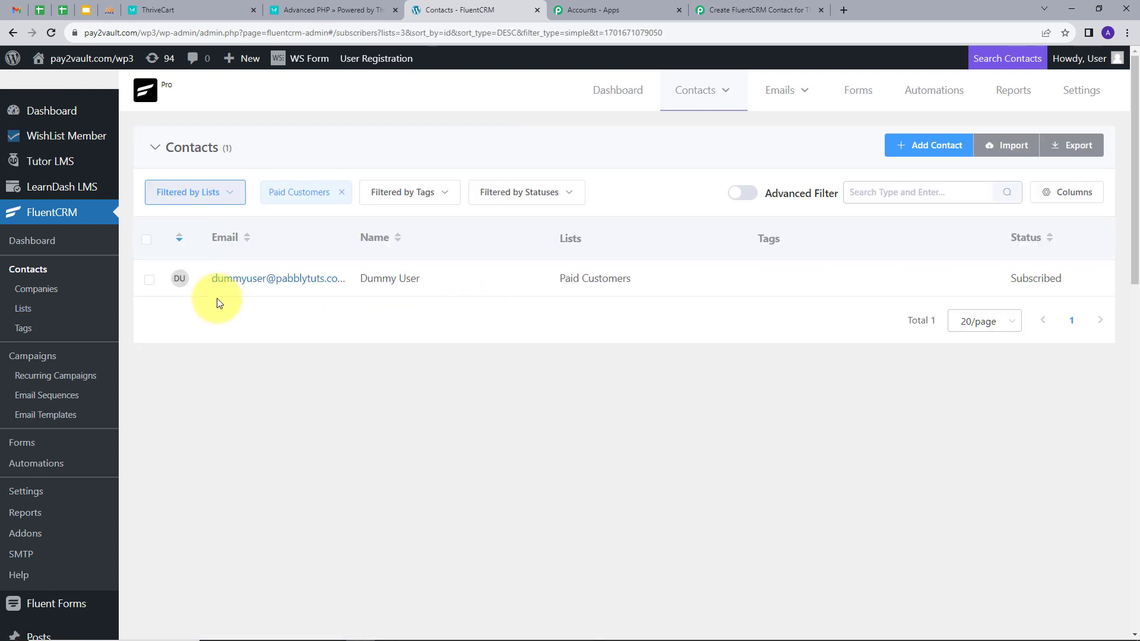
{"action": "left_click", "coordinate": [389, 282]}
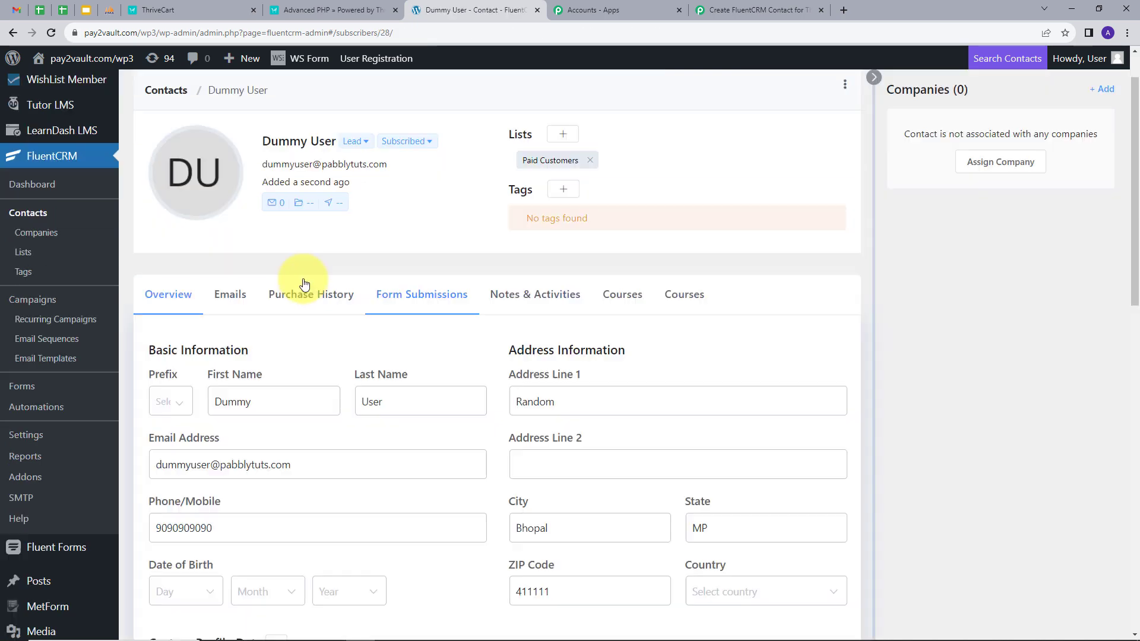
{"action": "scroll", "coordinate": [357, 267], "scroll_direction": "down", "scroll_amount": 2}
Verify the contact's mapped first and last name, address line, city, state and ZIP code
{"action": "left_click_drag", "start_coordinate": [280, 276], "coordinate": [211, 295]}
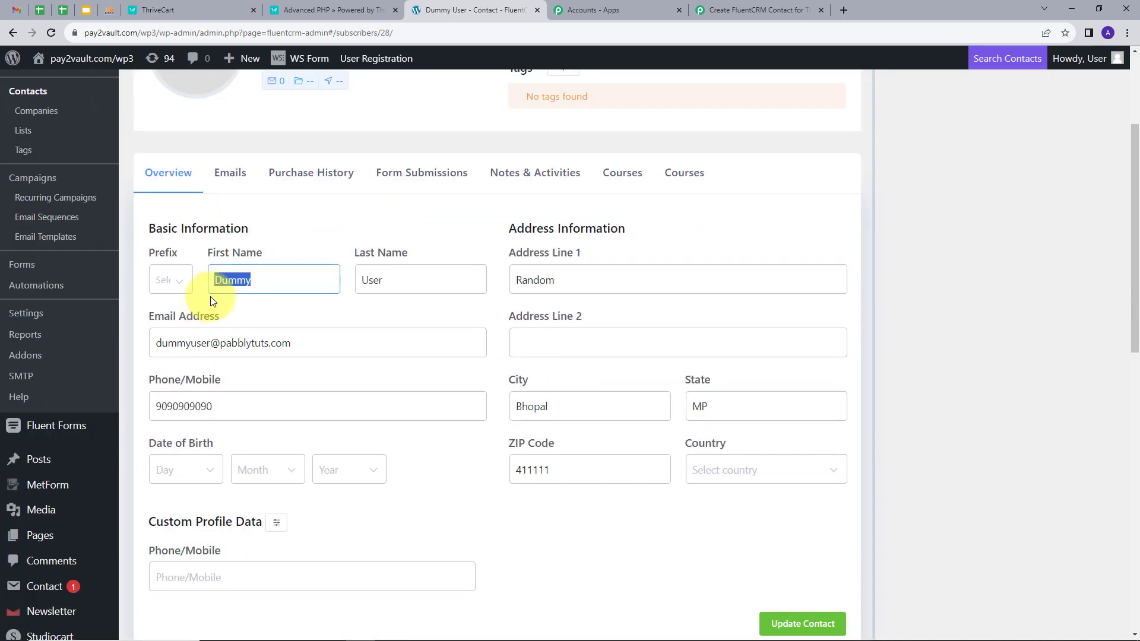
{"action": "left_click_drag", "start_coordinate": [380, 281], "coordinate": [331, 303]}
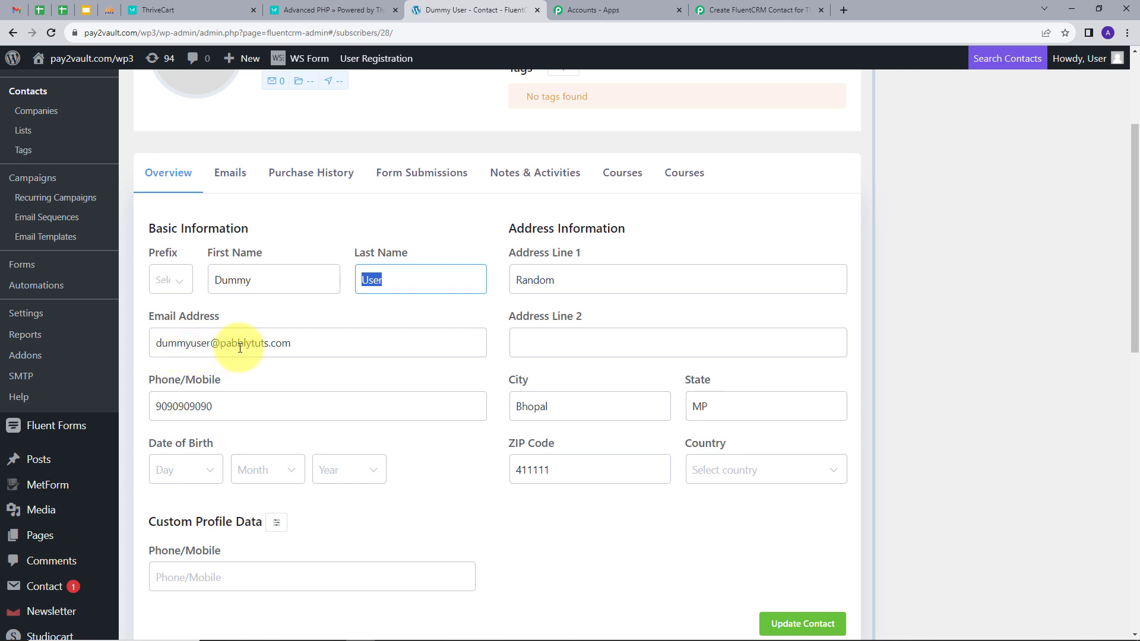
{"action": "scroll", "coordinate": [217, 389], "scroll_direction": "down", "scroll_amount": 1}
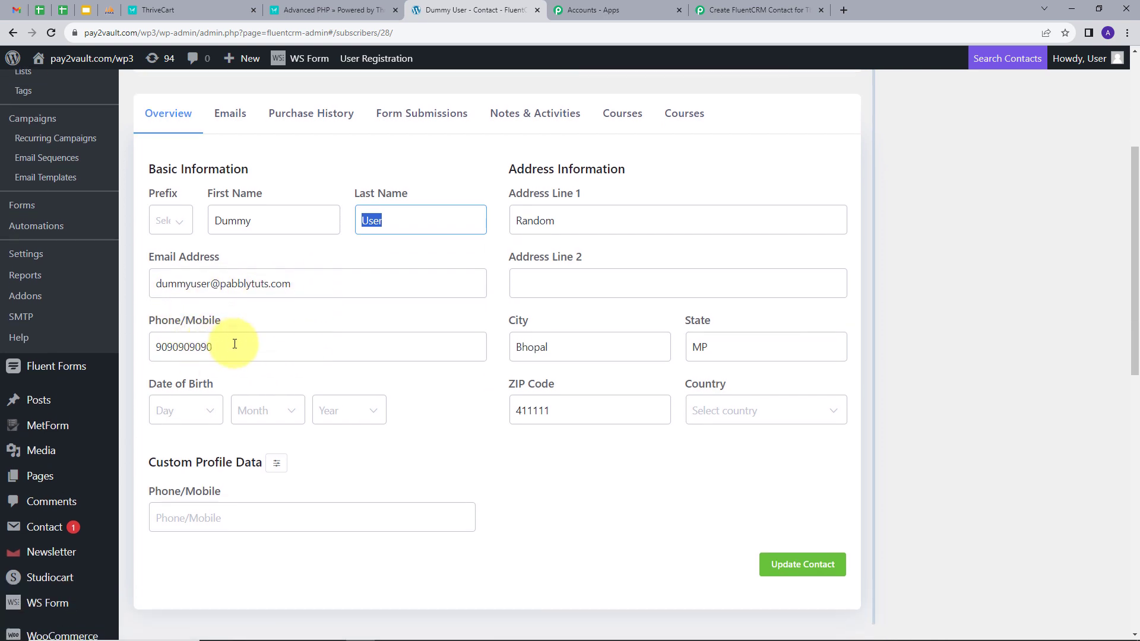
{"action": "left_click_drag", "start_coordinate": [234, 343], "coordinate": [132, 362]}
{"action": "left_click_drag", "start_coordinate": [575, 221], "coordinate": [479, 244]}
{"action": "left_click_drag", "start_coordinate": [563, 345], "coordinate": [479, 361]}
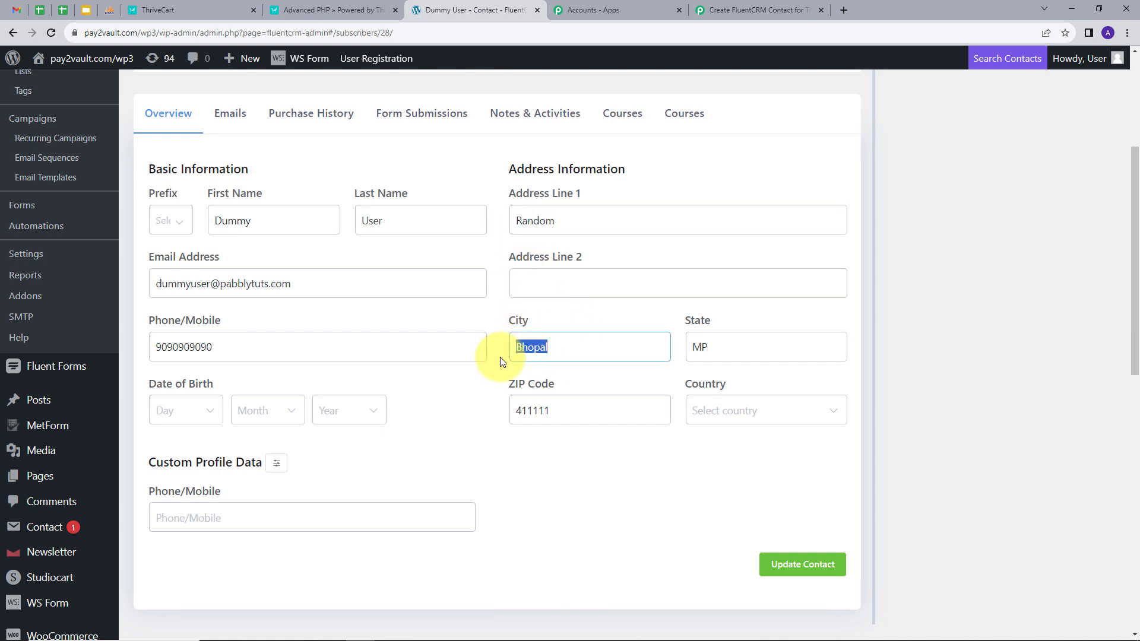
{"action": "left_click", "coordinate": [708, 345]}
{"action": "left_click_drag", "start_coordinate": [708, 345], "coordinate": [682, 355]}
{"action": "left_click_drag", "start_coordinate": [555, 410], "coordinate": [517, 428]}
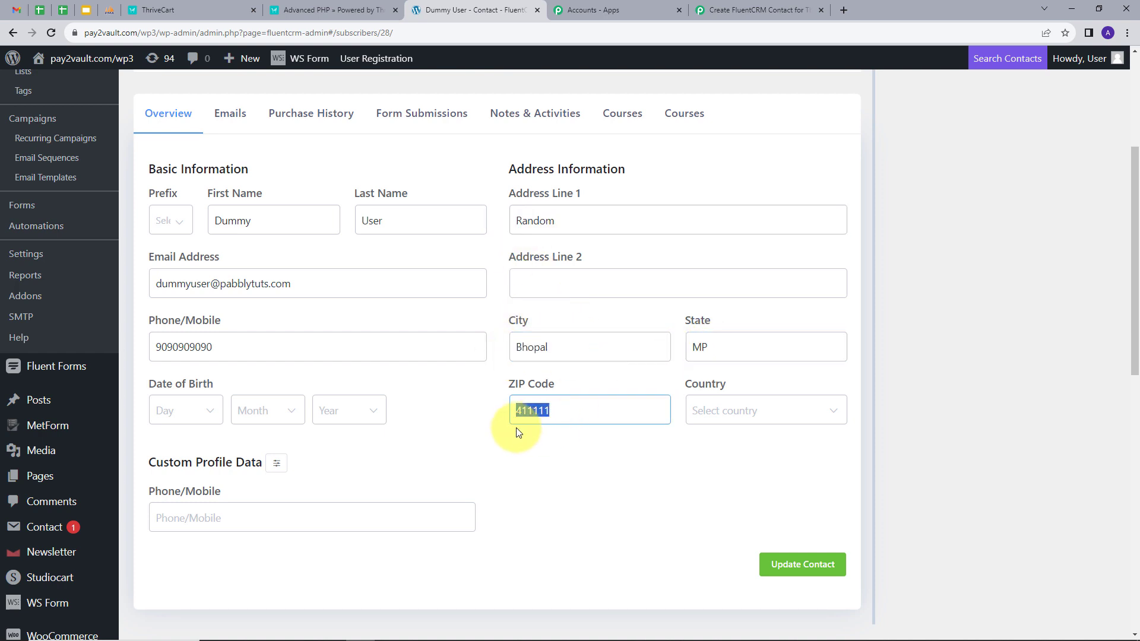
{"action": "scroll", "coordinate": [465, 427], "scroll_direction": "up", "scroll_amount": 1}
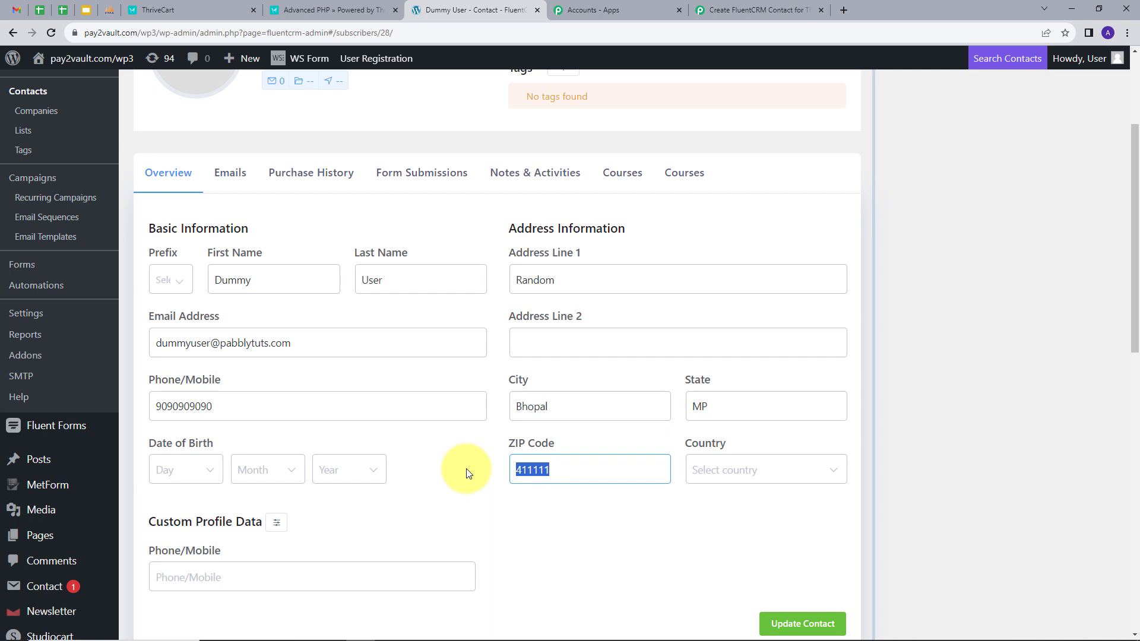
{"action": "left_click", "coordinate": [755, 10]}
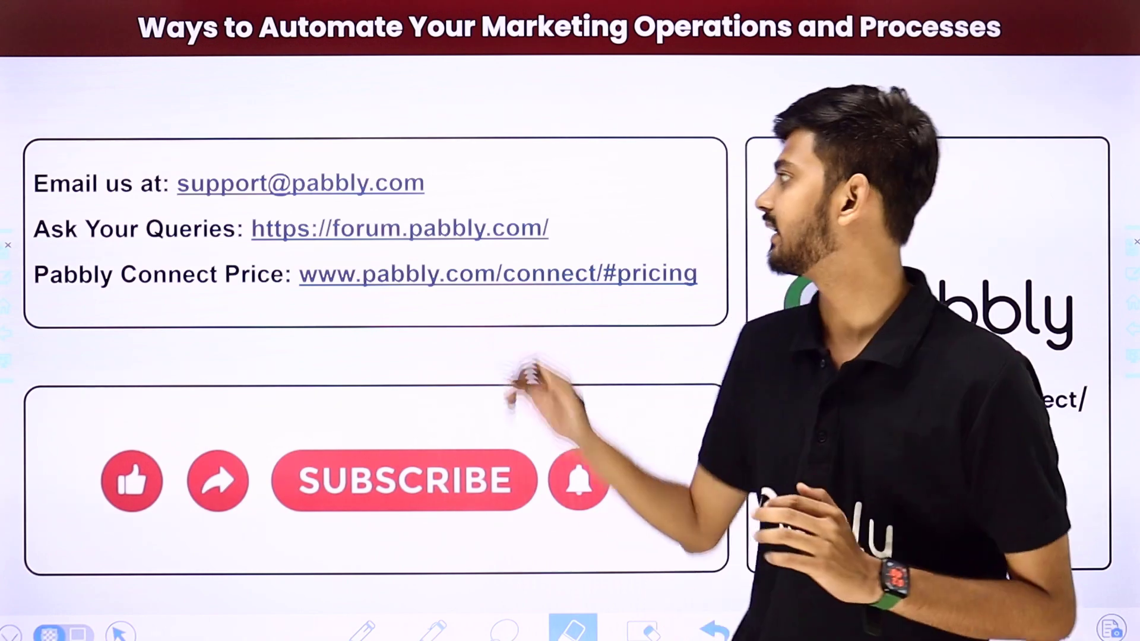
{"action": "left_click_drag", "start_coordinate": [458, 187], "coordinate": [547, 118]}
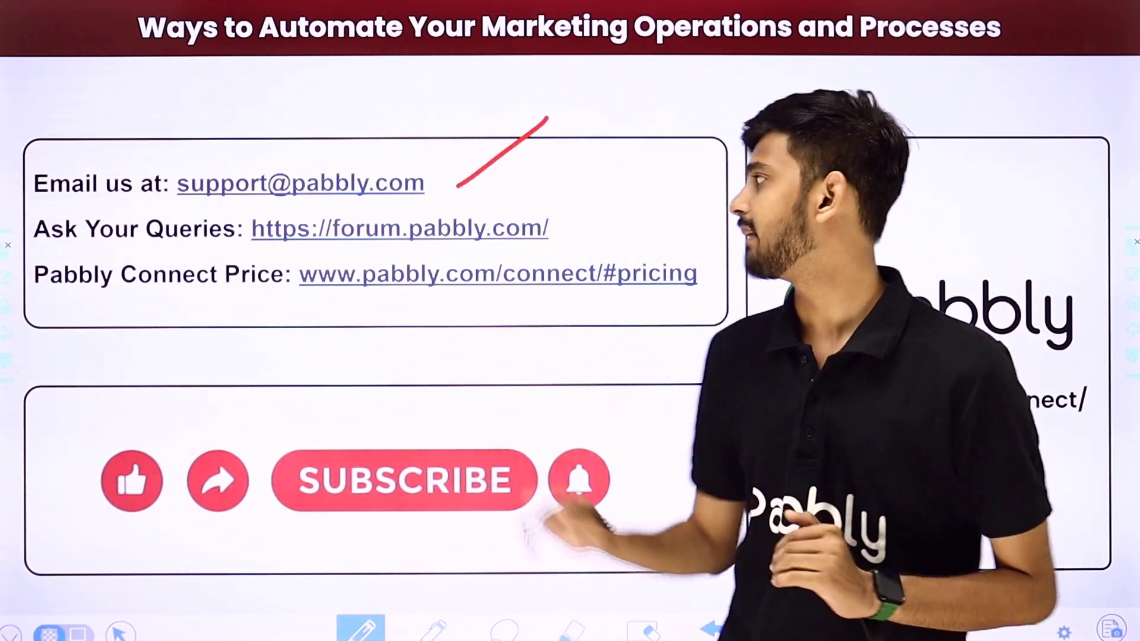
{"action": "left_click_drag", "start_coordinate": [565, 230], "coordinate": [643, 173]}
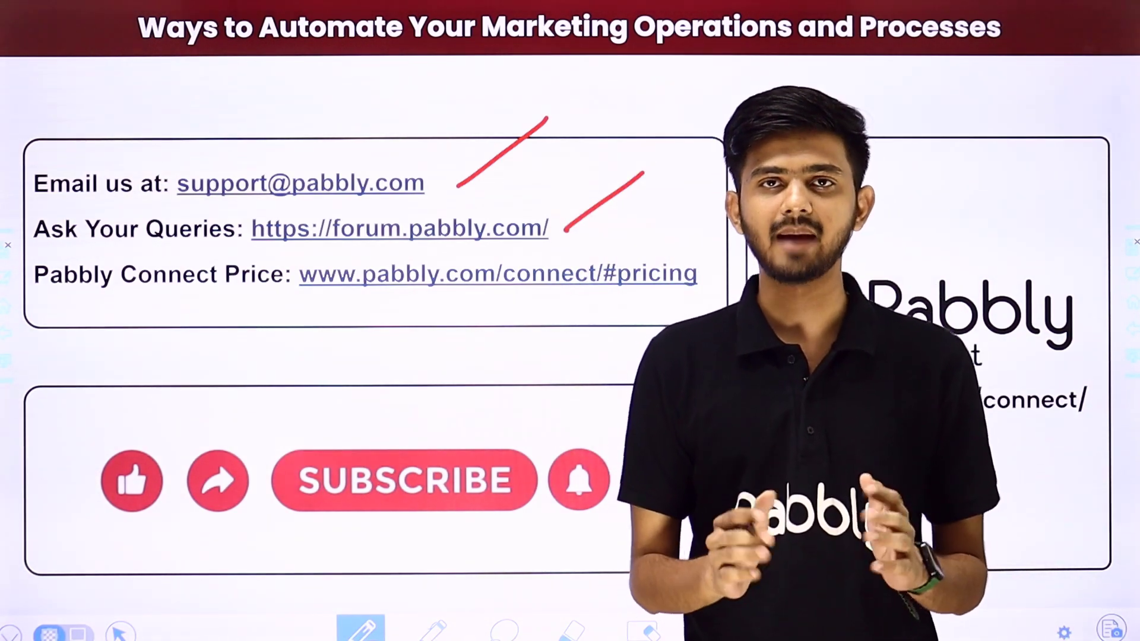
{"action": "left_click_drag", "start_coordinate": [687, 300], "coordinate": [775, 235]}
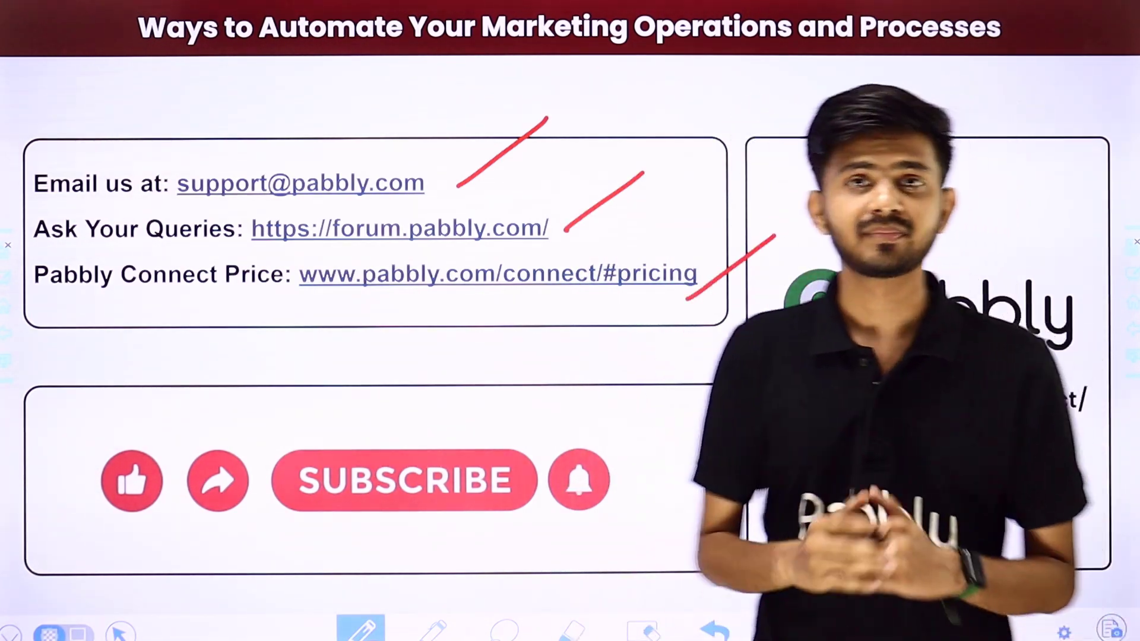